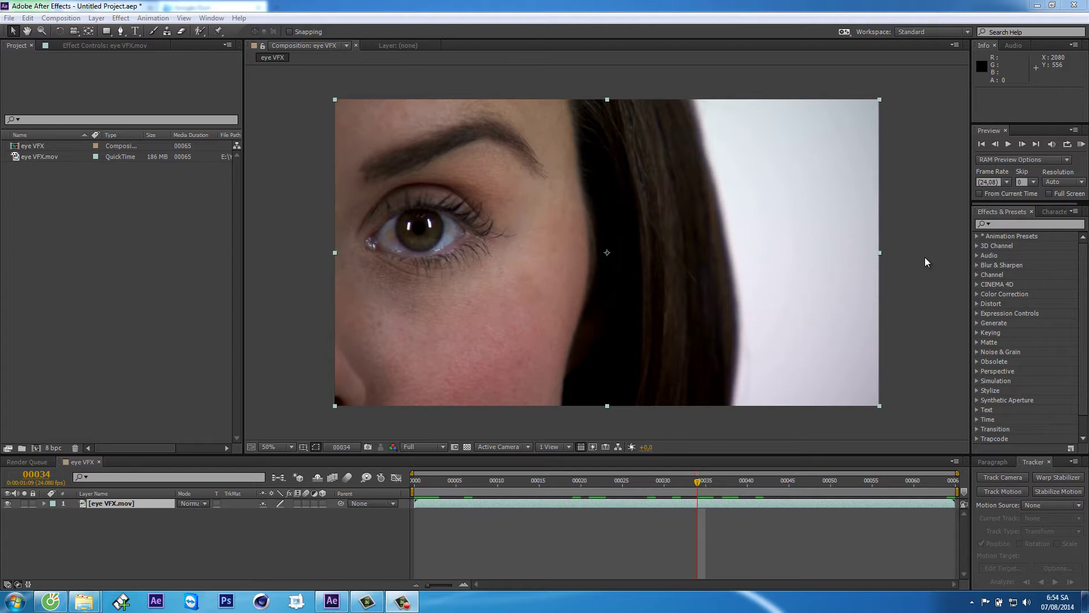
# Show the Tracker panel and open eye VFX.mov in its own Layer panel
pyautogui.click(211, 18)
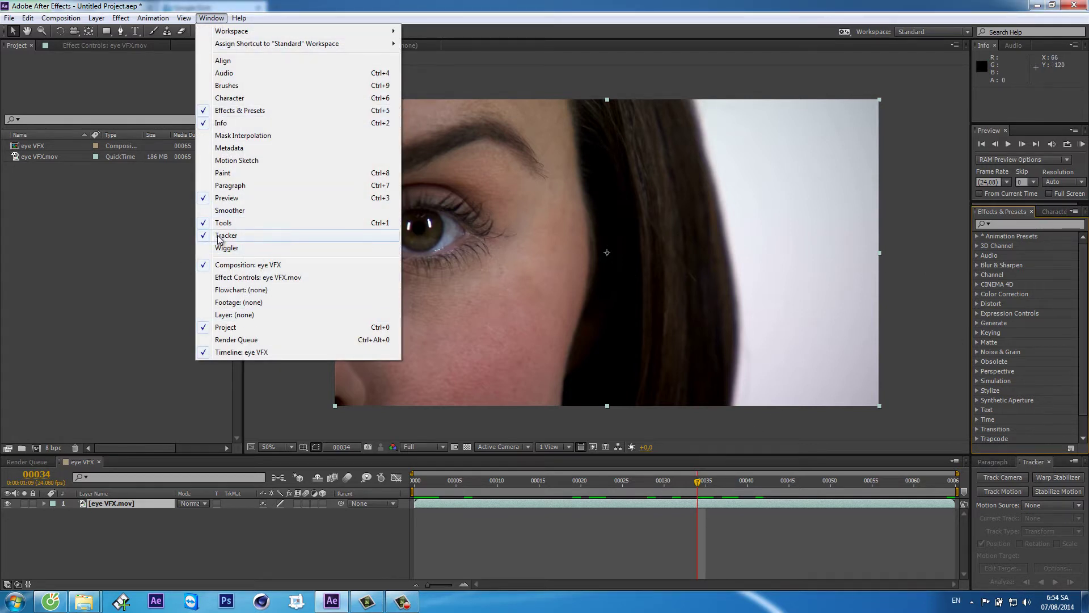
pyautogui.click(934, 359)
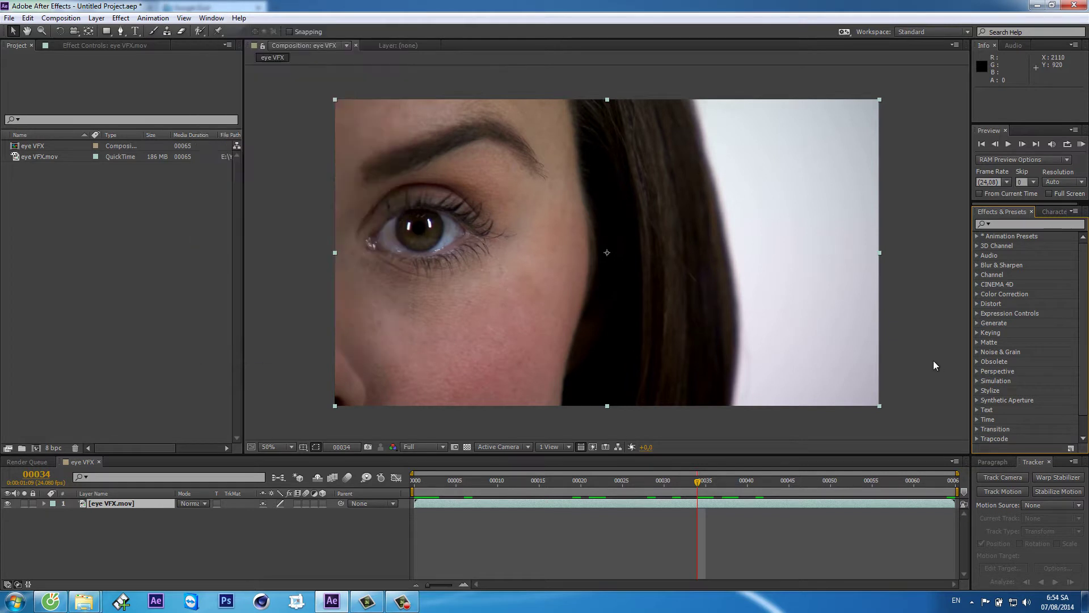
pyautogui.click(1033, 462)
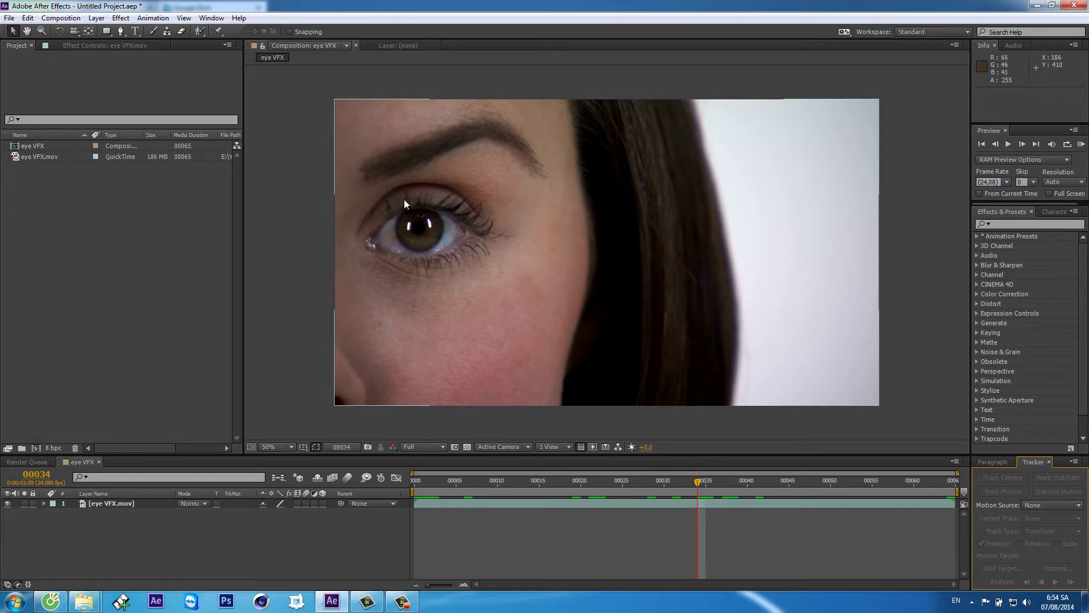
pyautogui.click(114, 504)
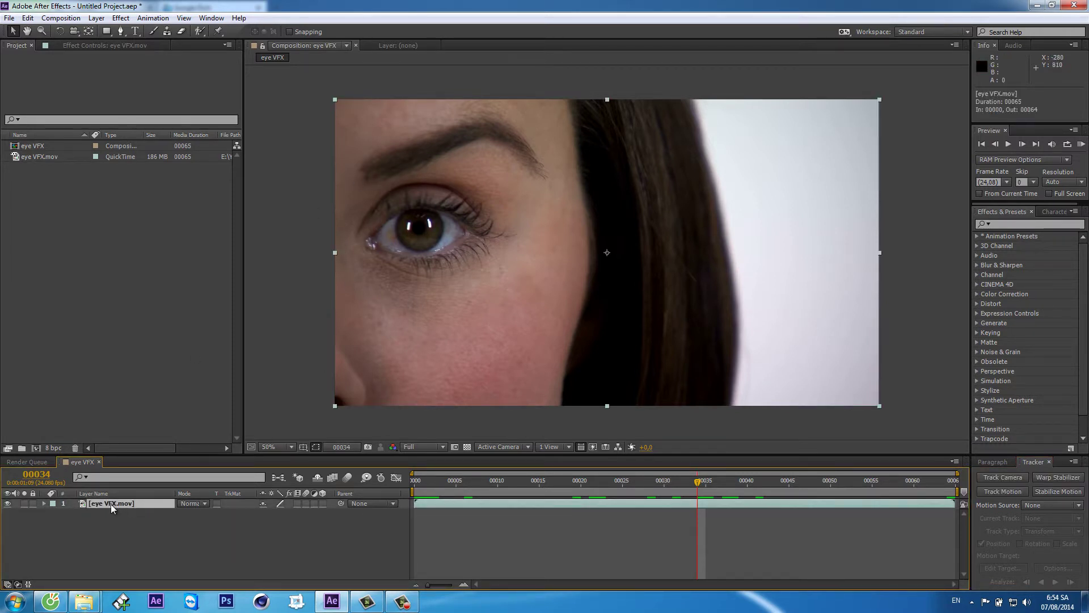
pyautogui.doubleClick(134, 502)
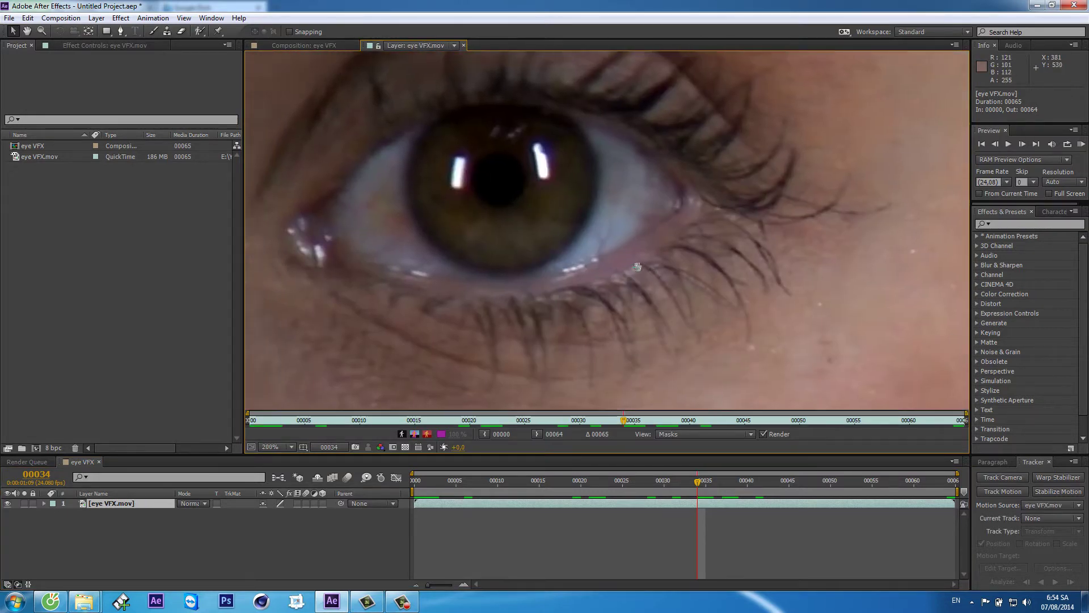
# Add Track Point 1, set it on the inner eye-corner highlight, and widen its search box
pyautogui.click(999, 491)
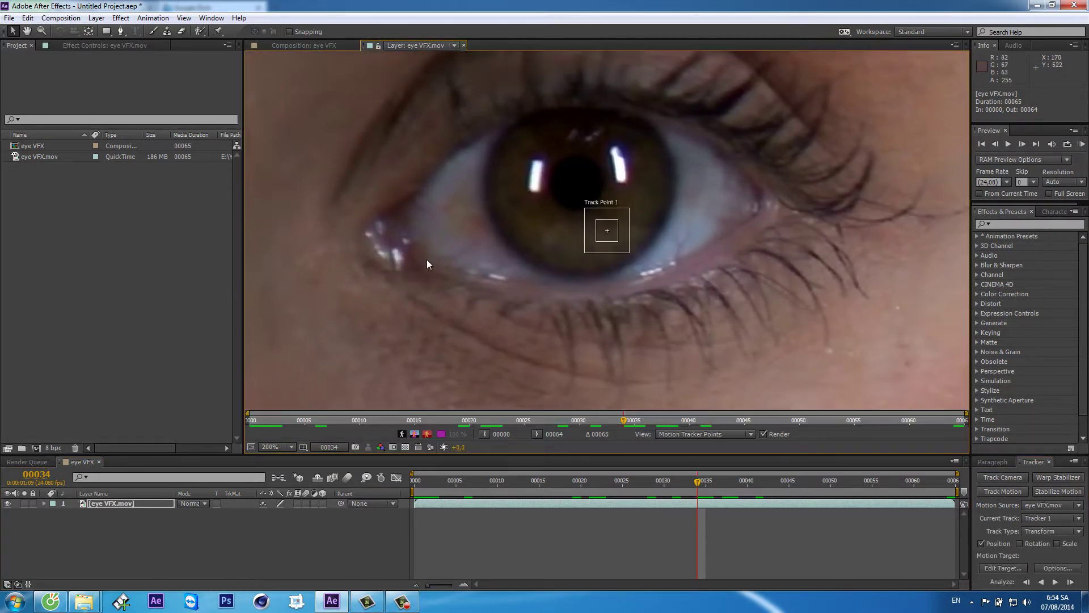
pyautogui.moveTo(596, 235)
pyautogui.mouseDown()
pyautogui.moveTo(426, 275)
pyautogui.moveTo(404, 299)
pyautogui.mouseUp()
pyautogui.scroll(1, 393, 281)
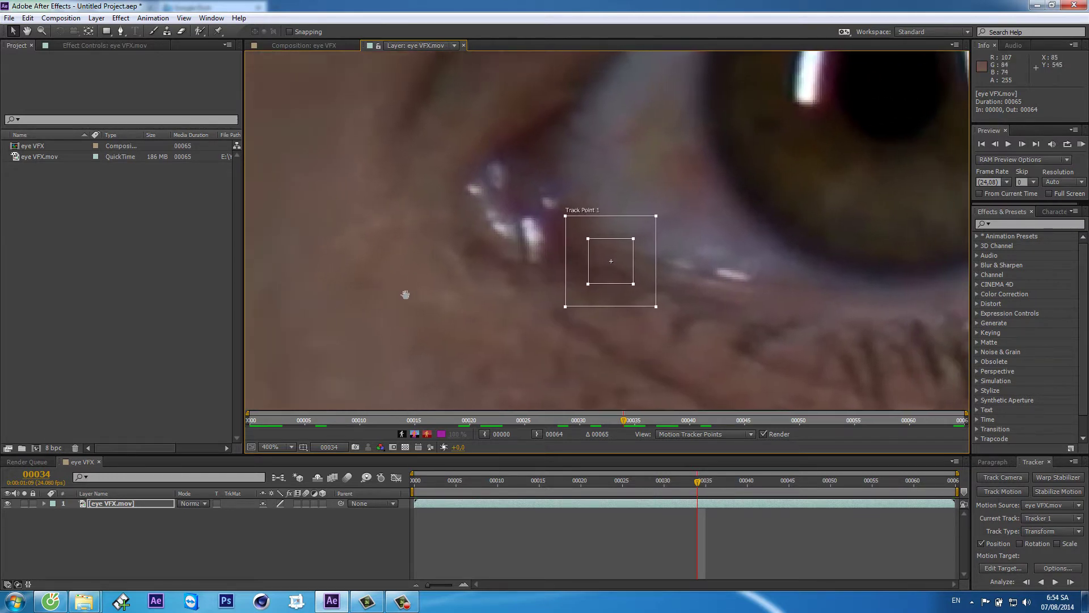
pyautogui.moveTo(596, 275); pyautogui.dragTo(511, 232)
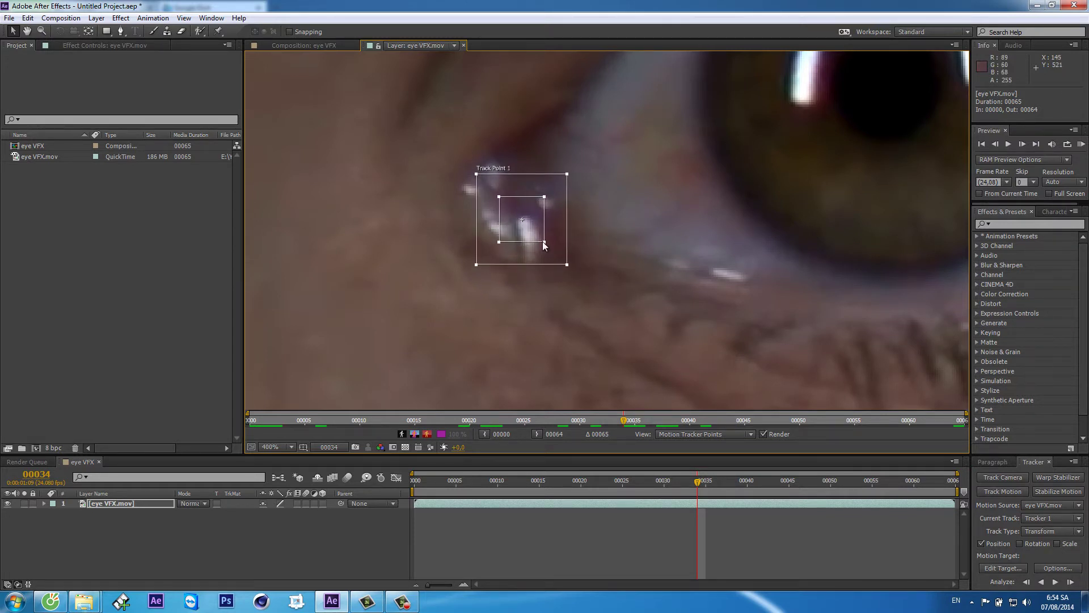
pyautogui.press(',')
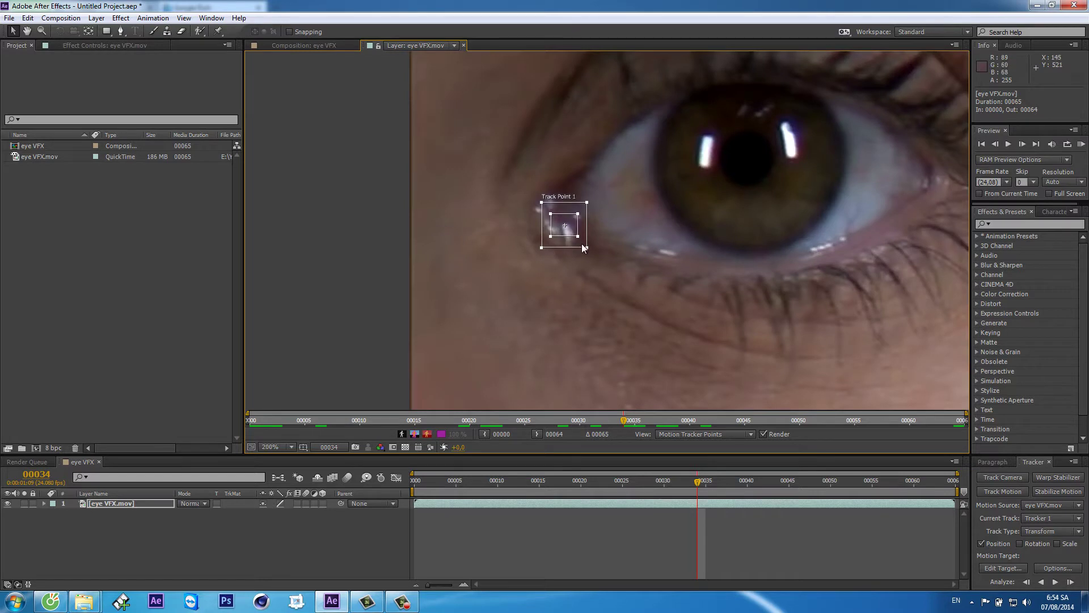
pyautogui.moveTo(582, 244)
pyautogui.mouseDown()
pyautogui.moveTo(642, 300)
pyautogui.moveTo(578, 239)
pyautogui.mouseUp()
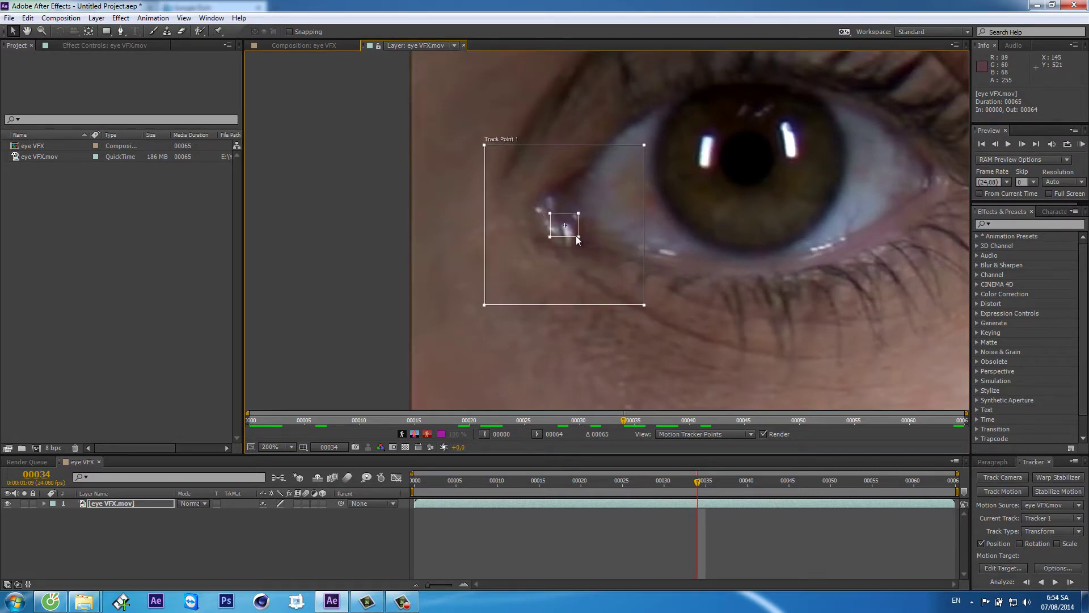
pyautogui.scroll(-1, 577, 236)
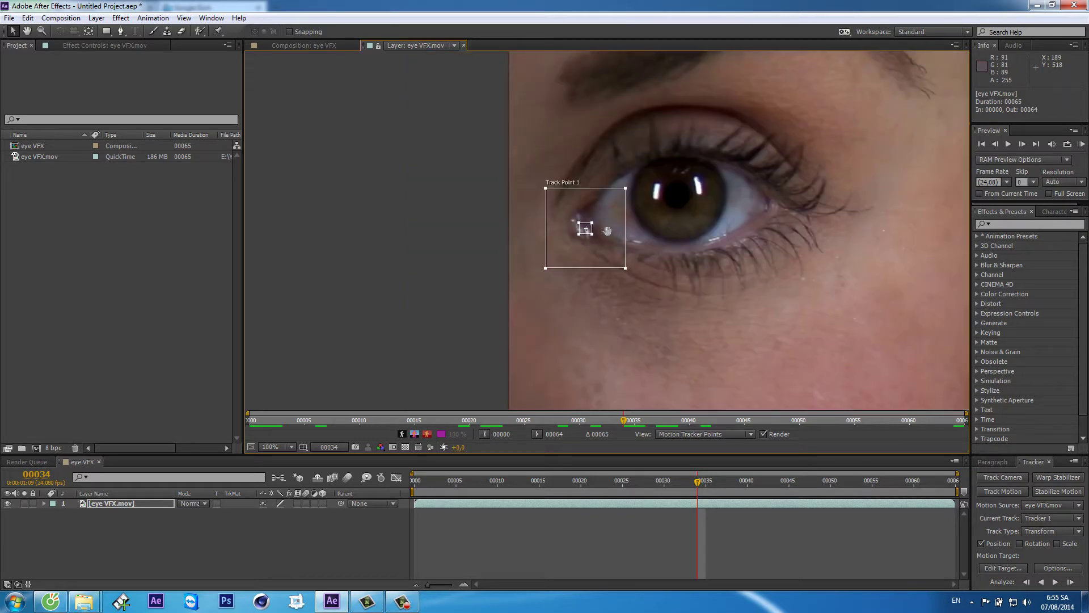
pyautogui.scroll(-1, 478, 237)
pyautogui.moveTo(478, 237); pyautogui.dragTo(465, 239)
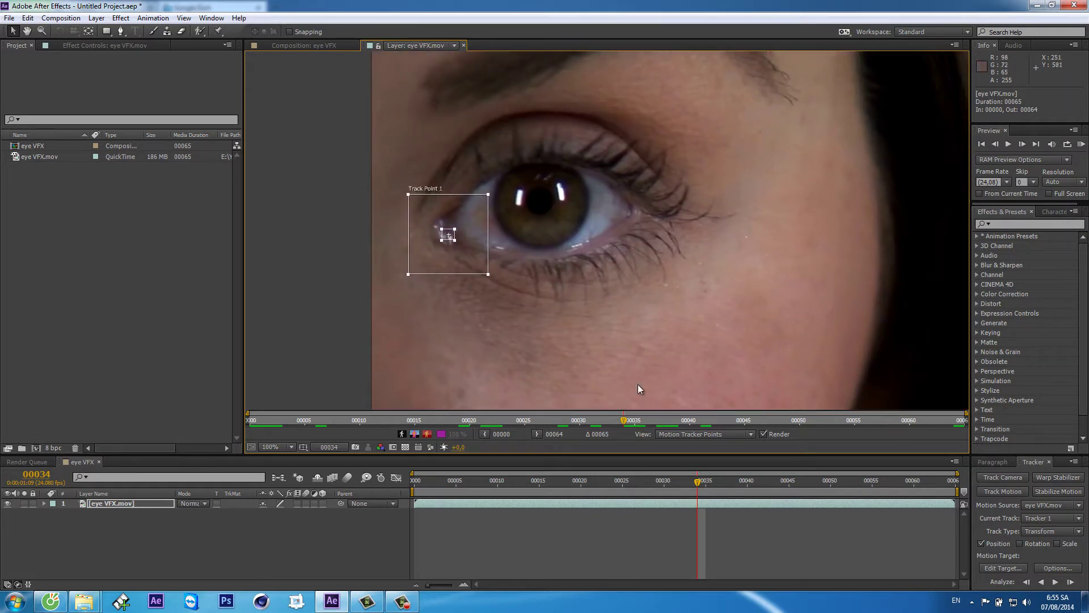
# Analyze the eye-corner track forward, reveal its keyframes with U, and return to frame 34
pyautogui.click(1056, 582)
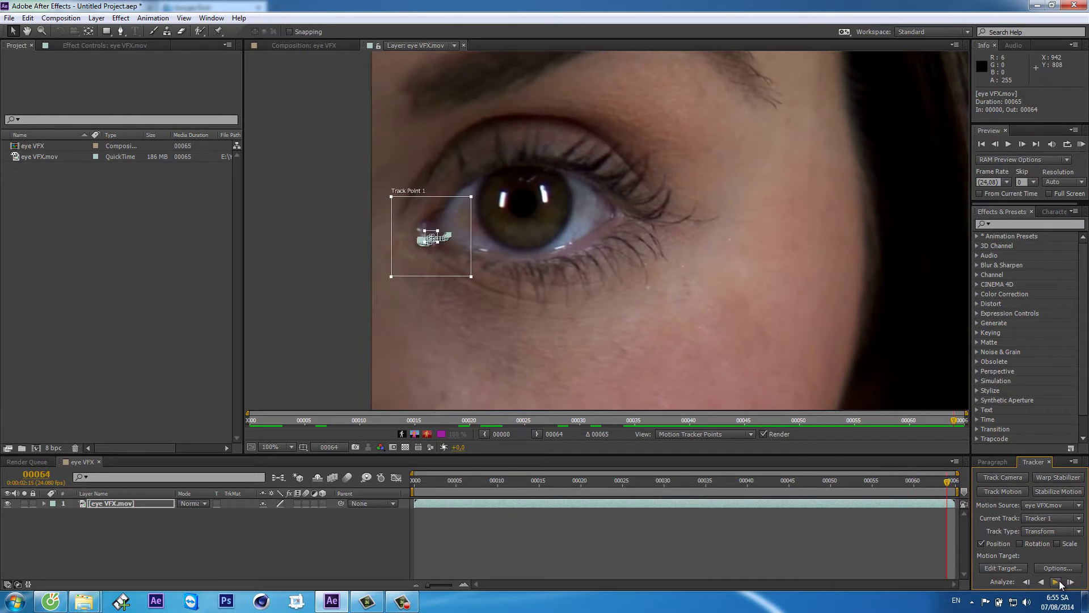
pyautogui.click(714, 484)
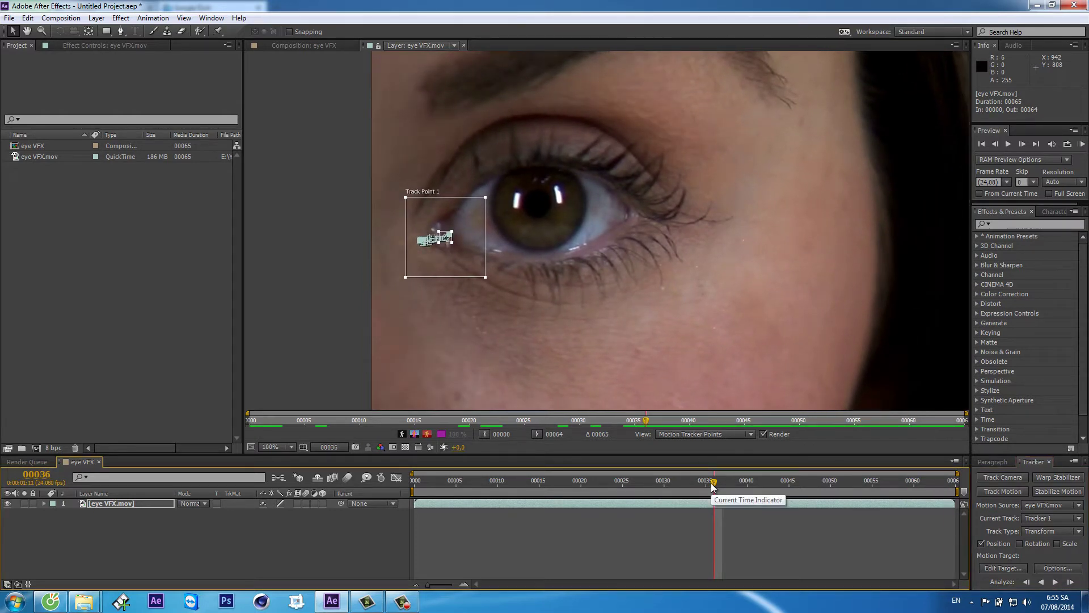
pyautogui.press('u')
pyautogui.click(698, 482)
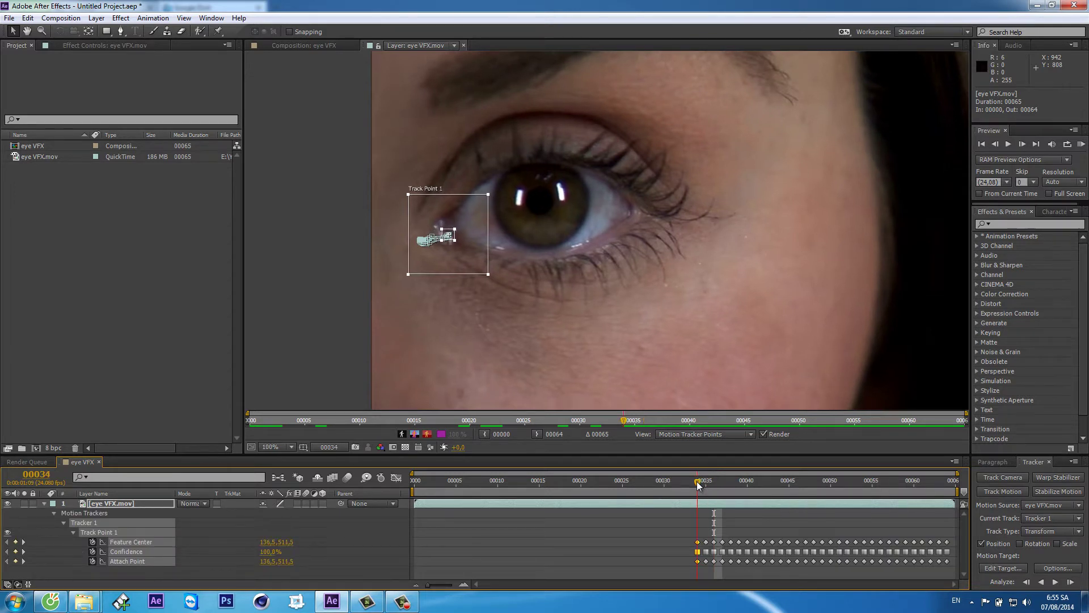
pyautogui.scroll(2, 412, 239)
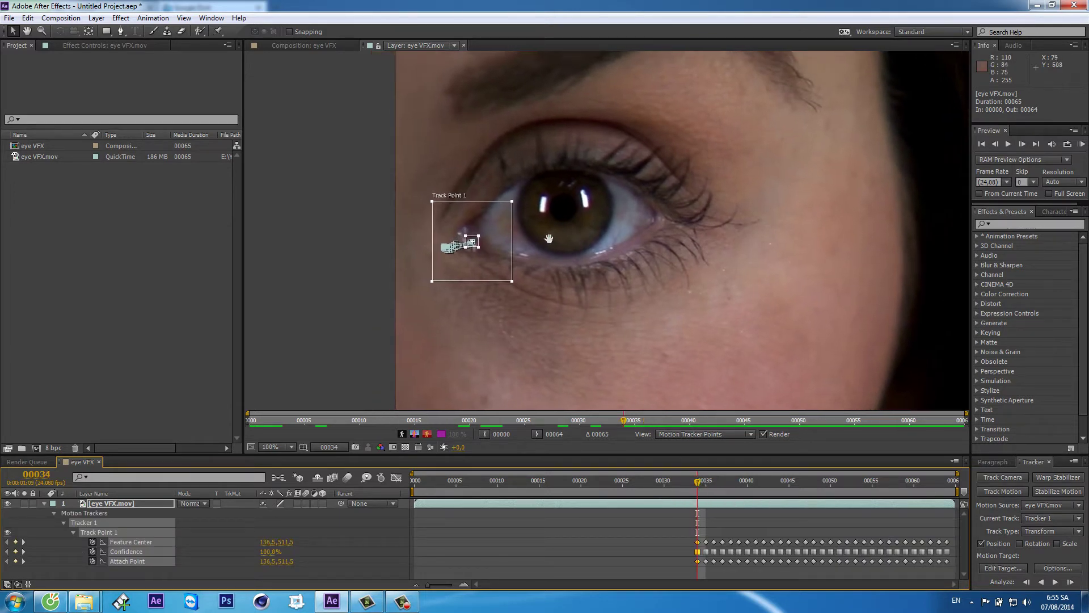
pyautogui.moveTo(560, 234); pyautogui.dragTo(594, 211)
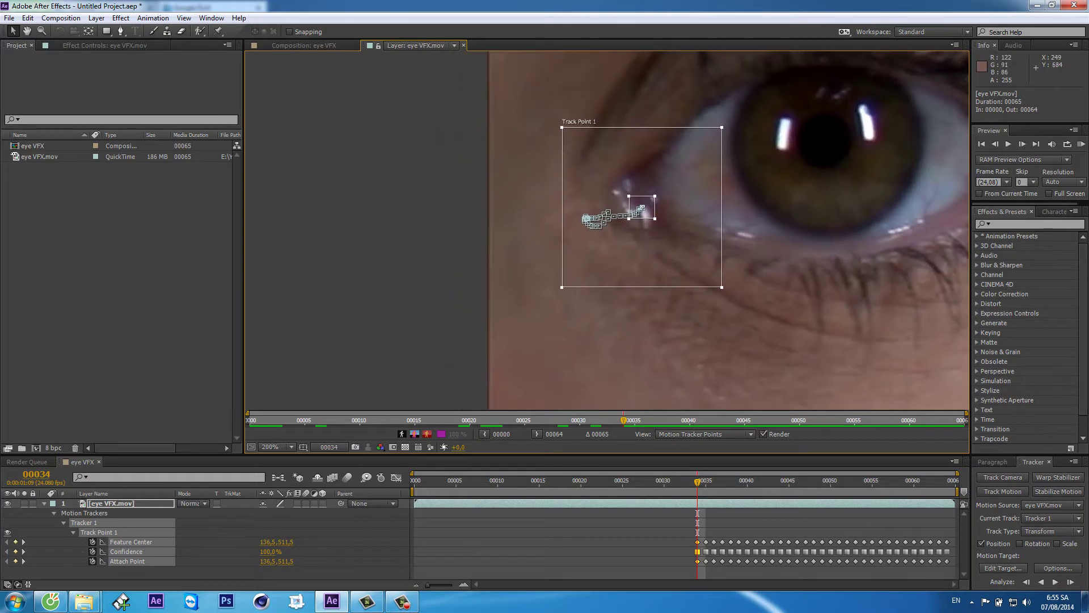
# Track the eye corner backward toward the clip start and correct the drifting track point
pyautogui.click(1042, 580)
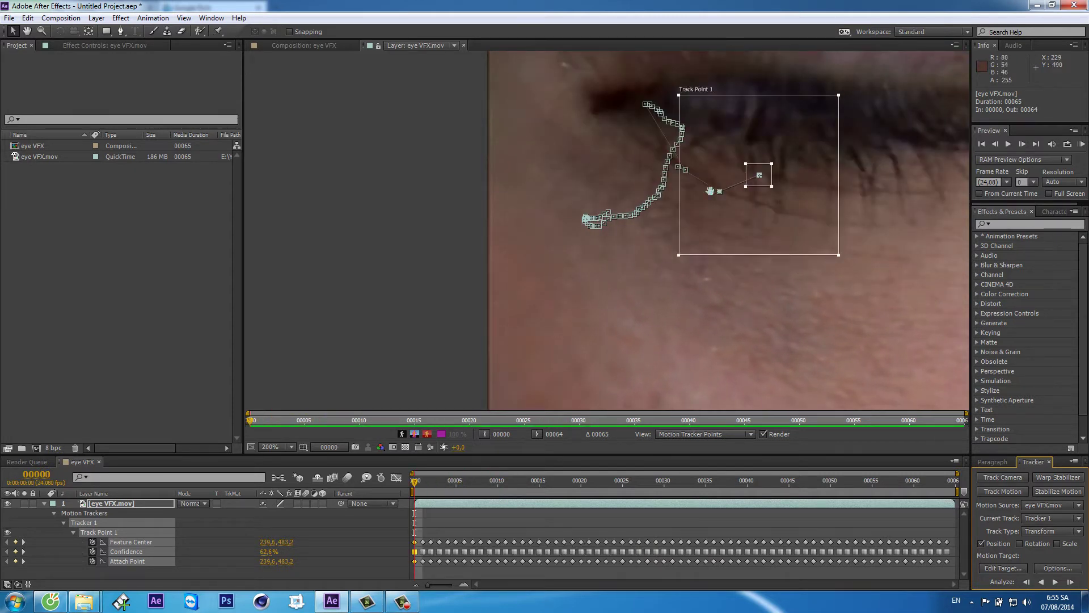
pyautogui.moveTo(710, 190); pyautogui.dragTo(593, 272)
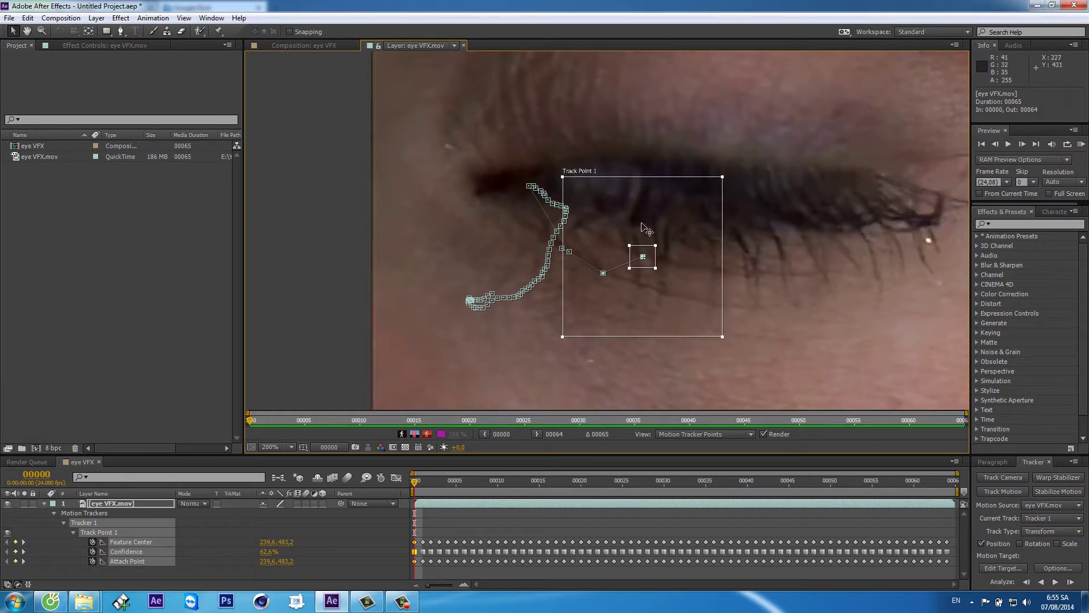
pyautogui.moveTo(416, 483); pyautogui.dragTo(449, 482)
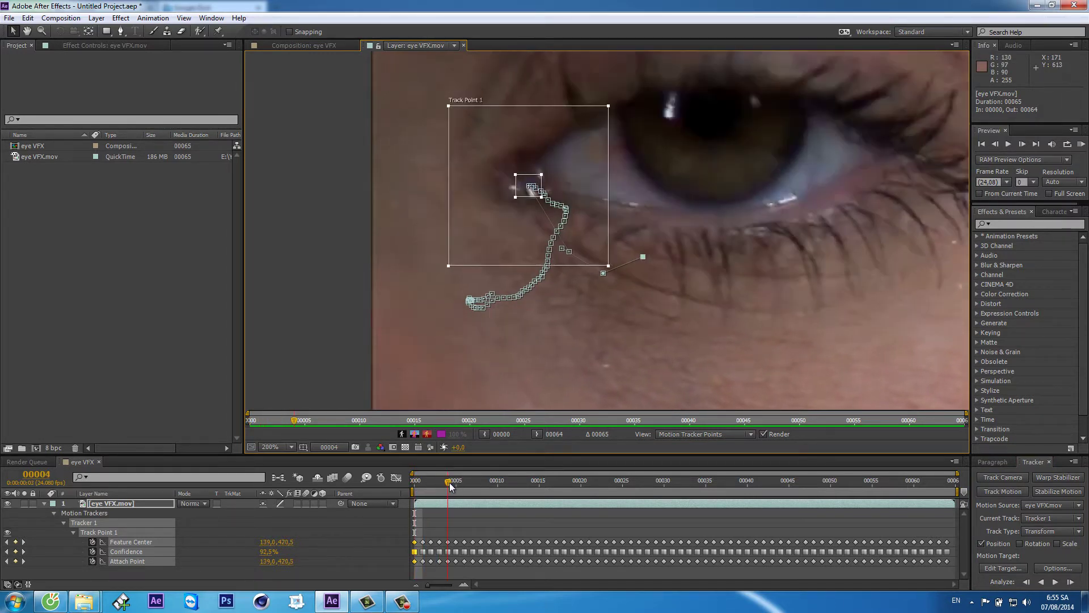
pyautogui.scroll(2, 544, 179)
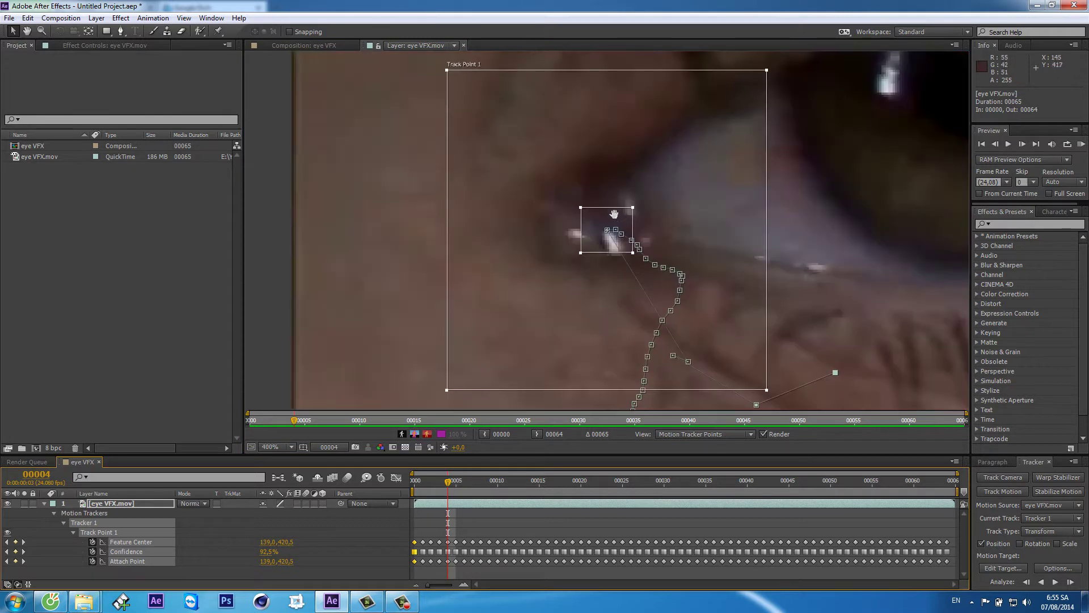
pyautogui.moveTo(544, 179); pyautogui.dragTo(503, 89)
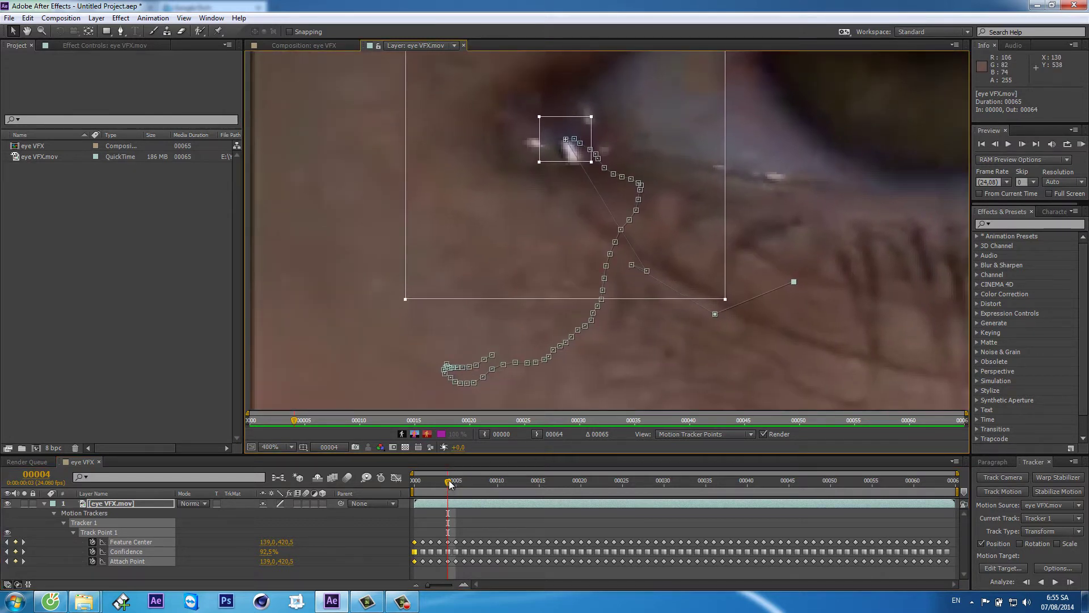
pyautogui.moveTo(529, 103)
pyautogui.mouseDown()
pyautogui.moveTo(553, 183)
pyautogui.moveTo(520, 103)
pyautogui.mouseUp()
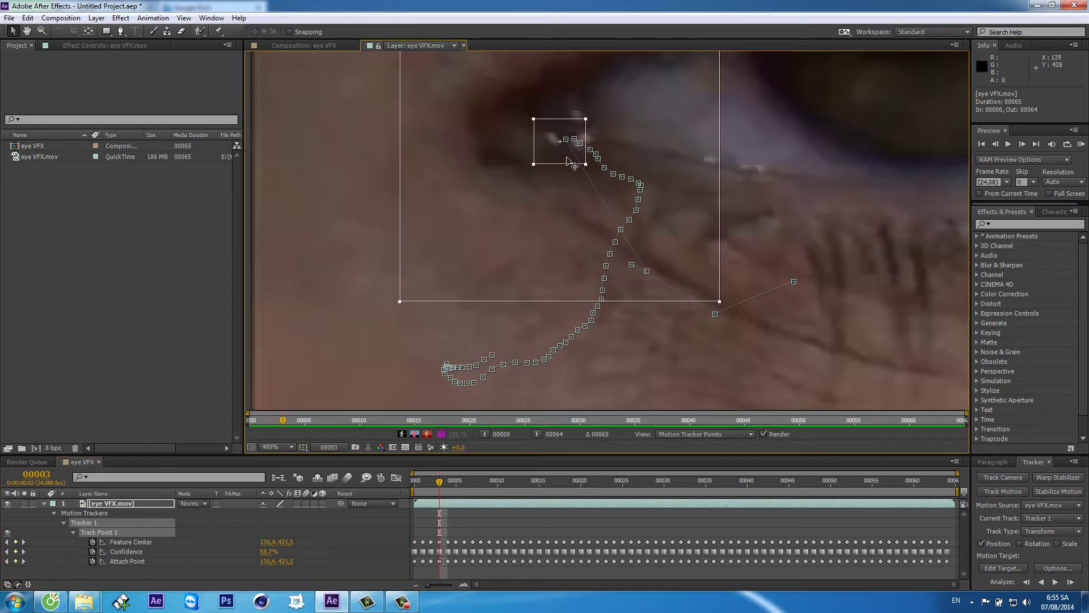
# Realign Track Point 1 on the inner eye corner at frames 2, 1 and 0
pyautogui.moveTo(437, 485); pyautogui.dragTo(431, 485)
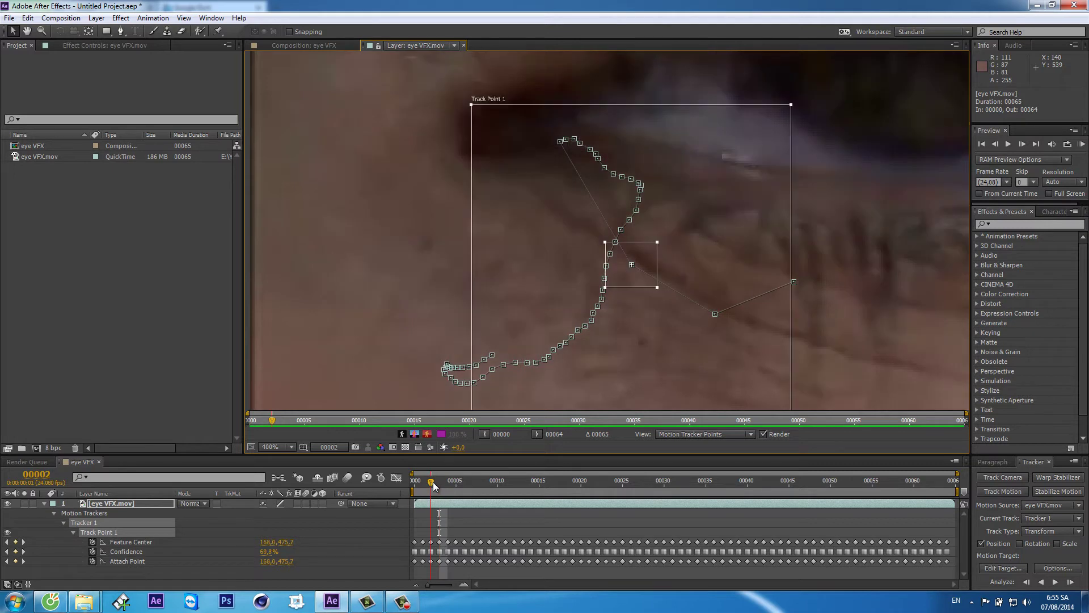
pyautogui.moveTo(585, 229); pyautogui.dragTo(542, 157)
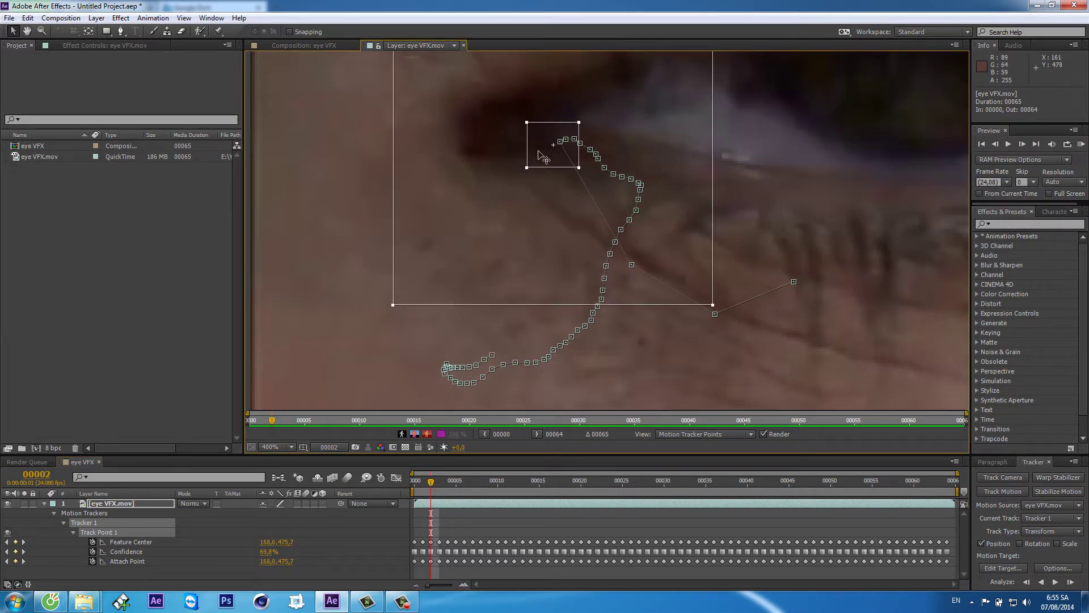
pyautogui.moveTo(542, 158); pyautogui.dragTo(544, 159)
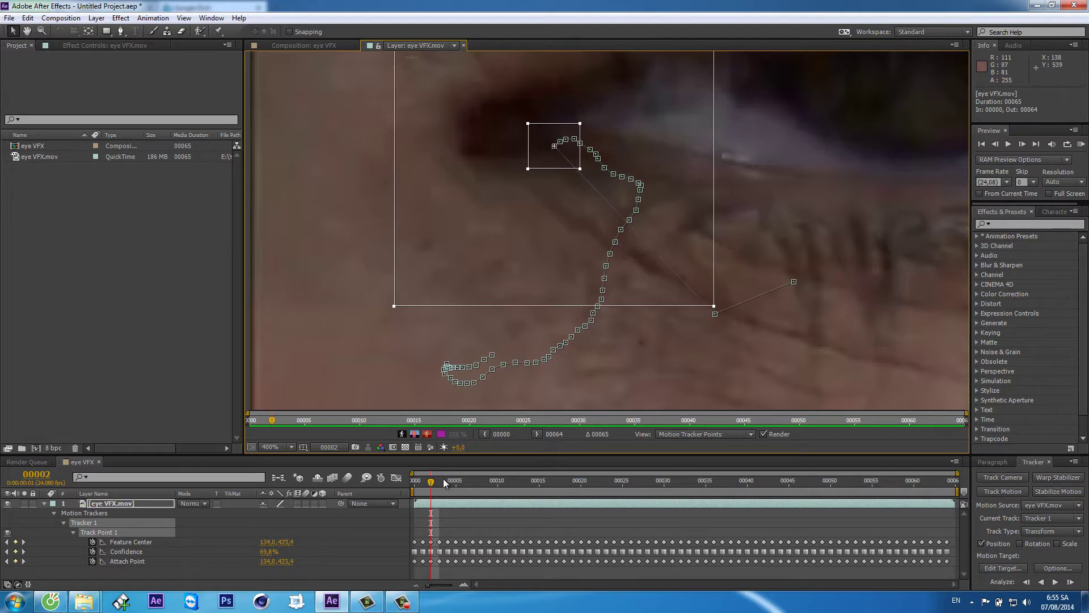
pyautogui.moveTo(429, 484); pyautogui.dragTo(423, 484)
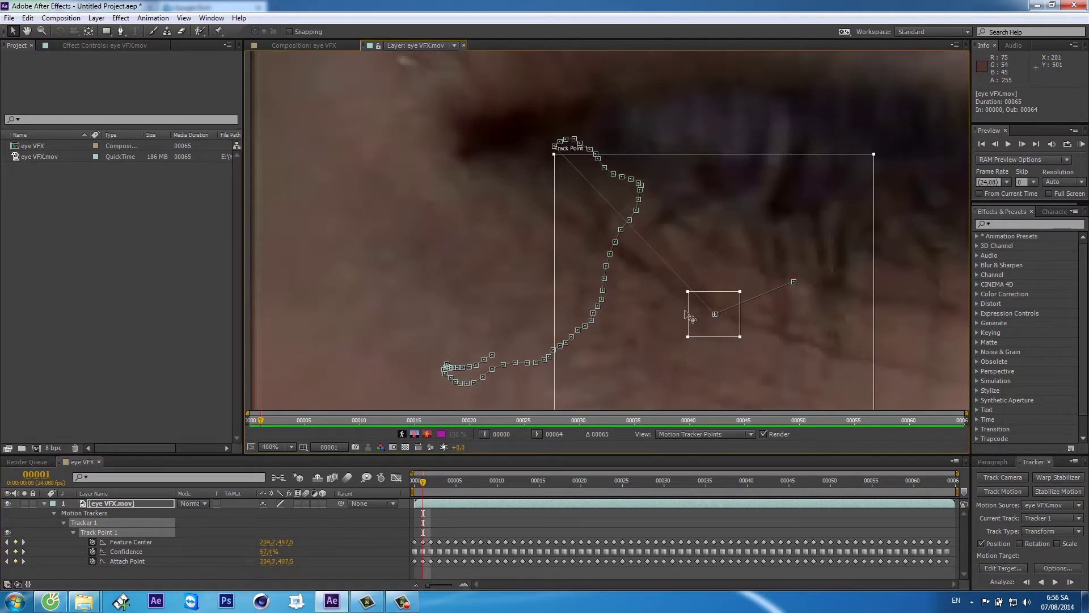
pyautogui.moveTo(689, 289)
pyautogui.mouseDown()
pyautogui.moveTo(543, 203)
pyautogui.moveTo(542, 158)
pyautogui.mouseUp()
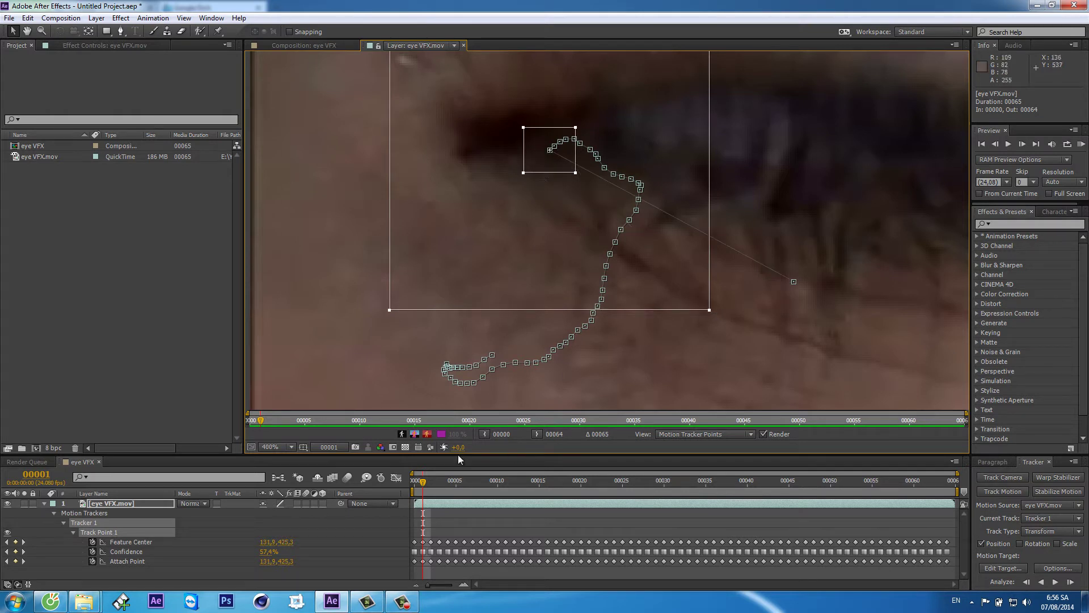
pyautogui.moveTo(425, 483); pyautogui.dragTo(415, 482)
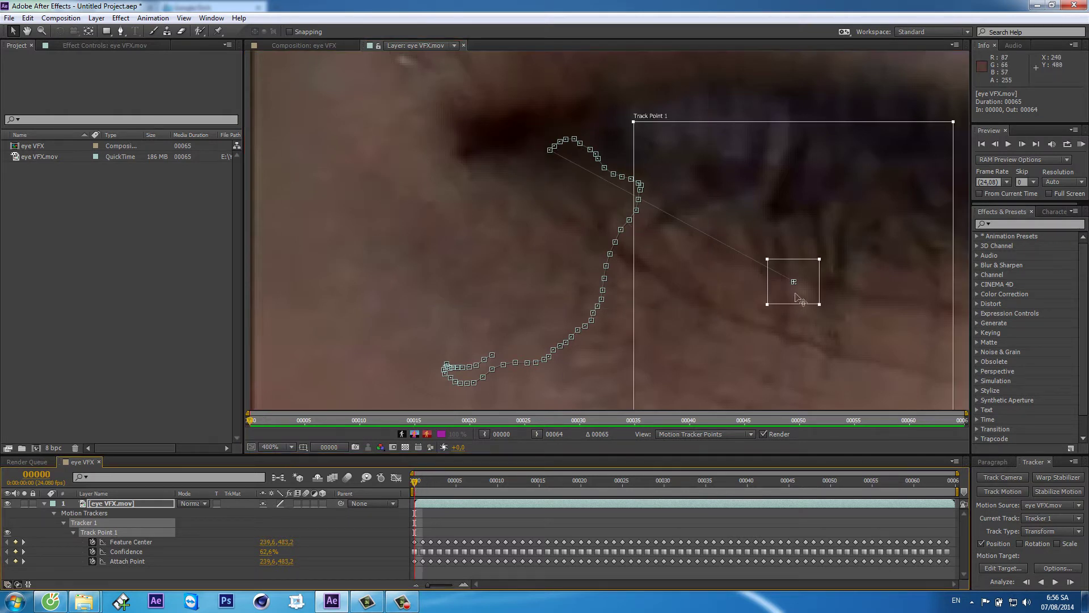
pyautogui.moveTo(797, 297); pyautogui.dragTo(549, 170)
pyautogui.scroll(-2, 587, 180)
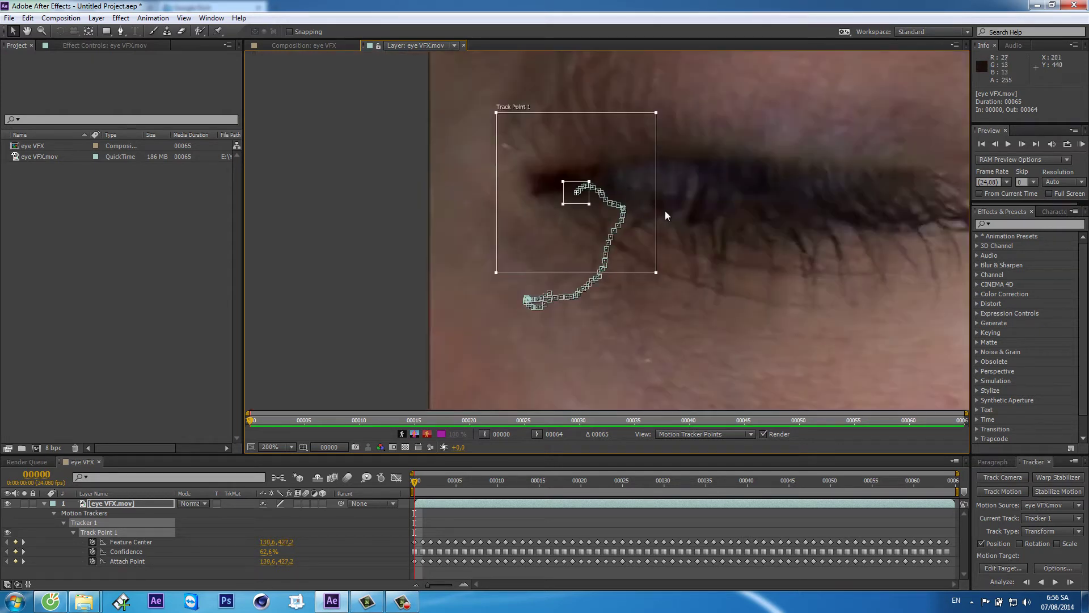
pyautogui.moveTo(845, 221); pyautogui.dragTo(660, 213)
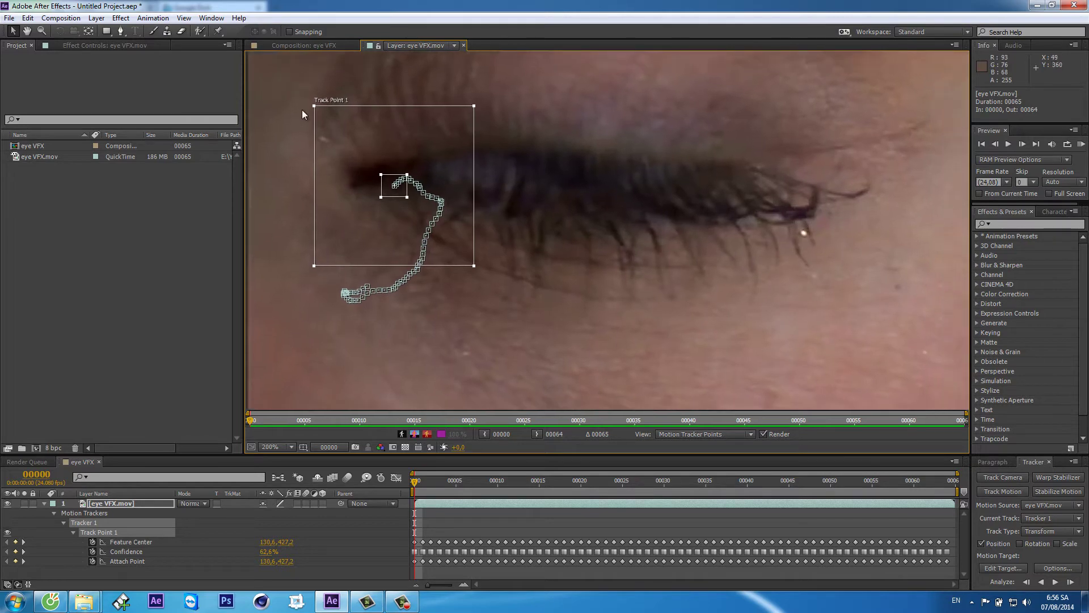
# Add a Null Object layer to the eye VFX composition
pyautogui.click(95, 20)
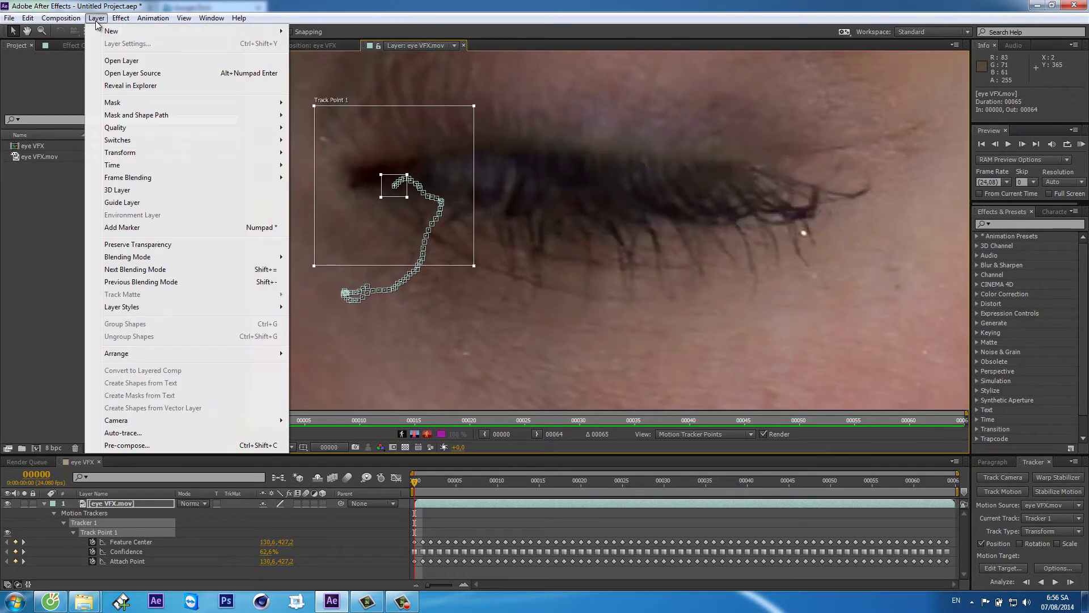
pyautogui.moveTo(103, 32)
pyautogui.click(340, 81)
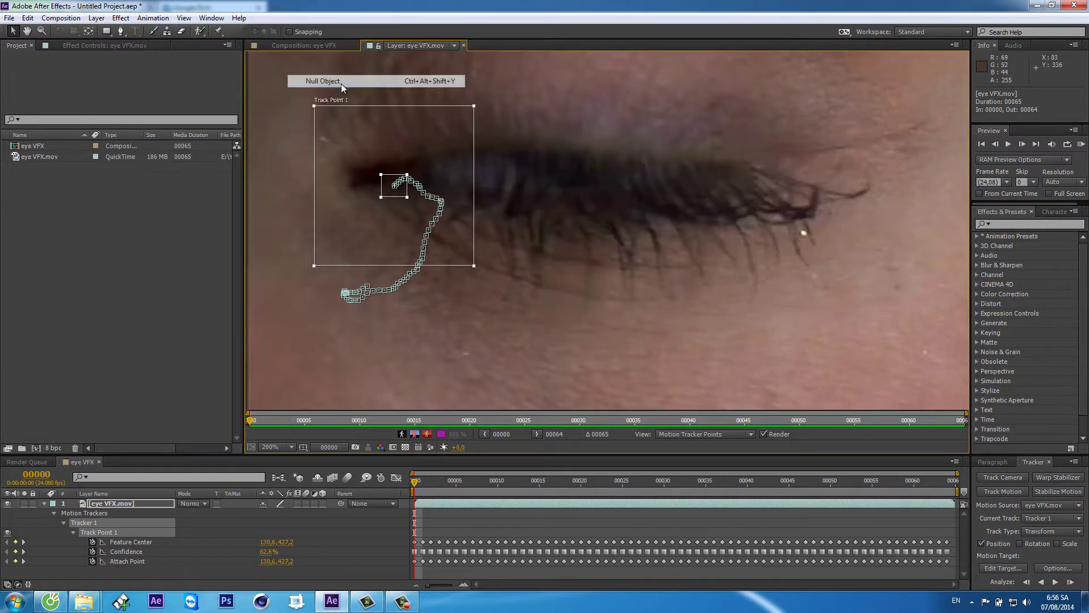
# Set the tracker's Edit Target to Null 1 and apply the motion in X and Y
pyautogui.click(1003, 569)
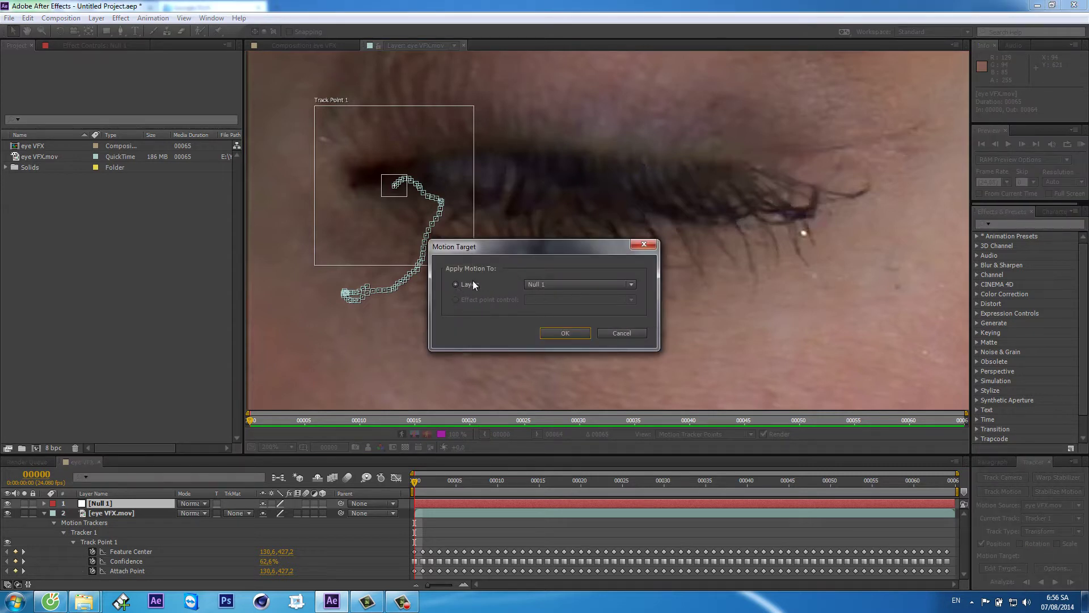
pyautogui.click(555, 279)
pyautogui.click(551, 295)
pyautogui.click(555, 334)
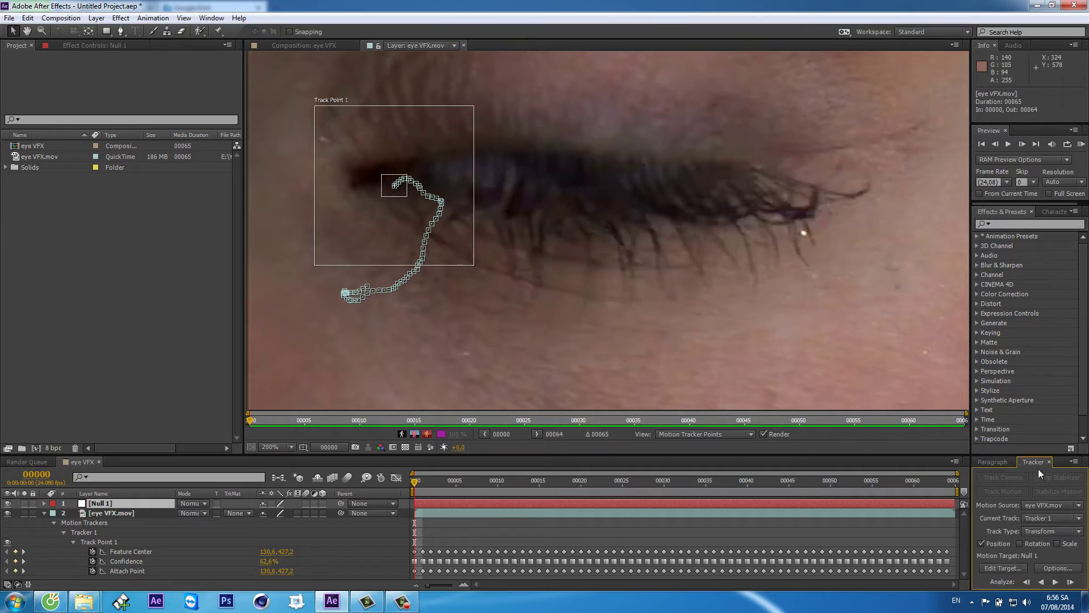
pyautogui.moveTo(1037, 455); pyautogui.dragTo(1037, 412)
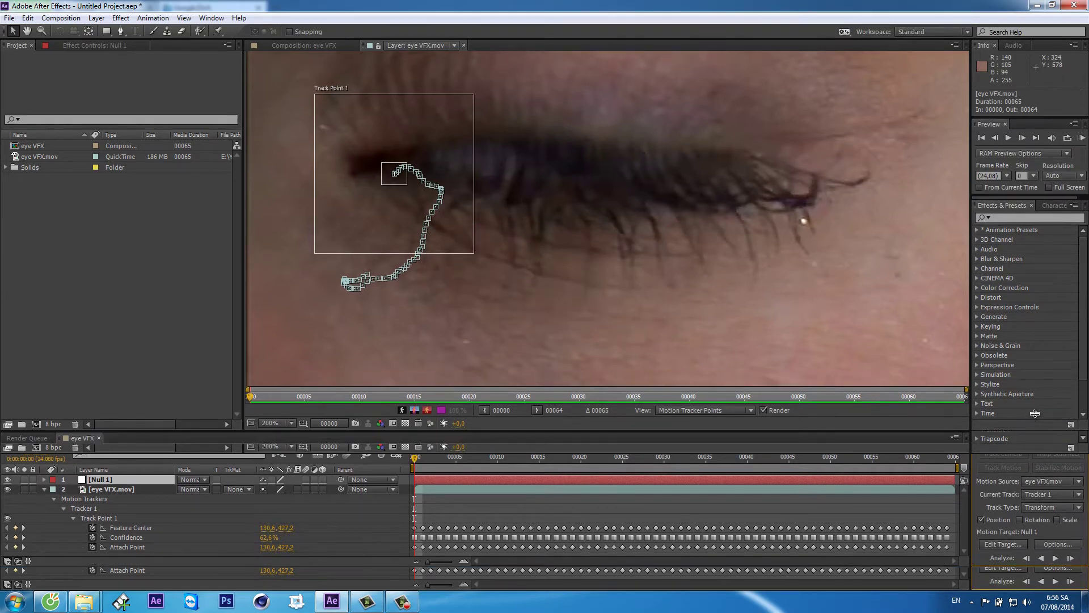
pyautogui.click(1046, 552)
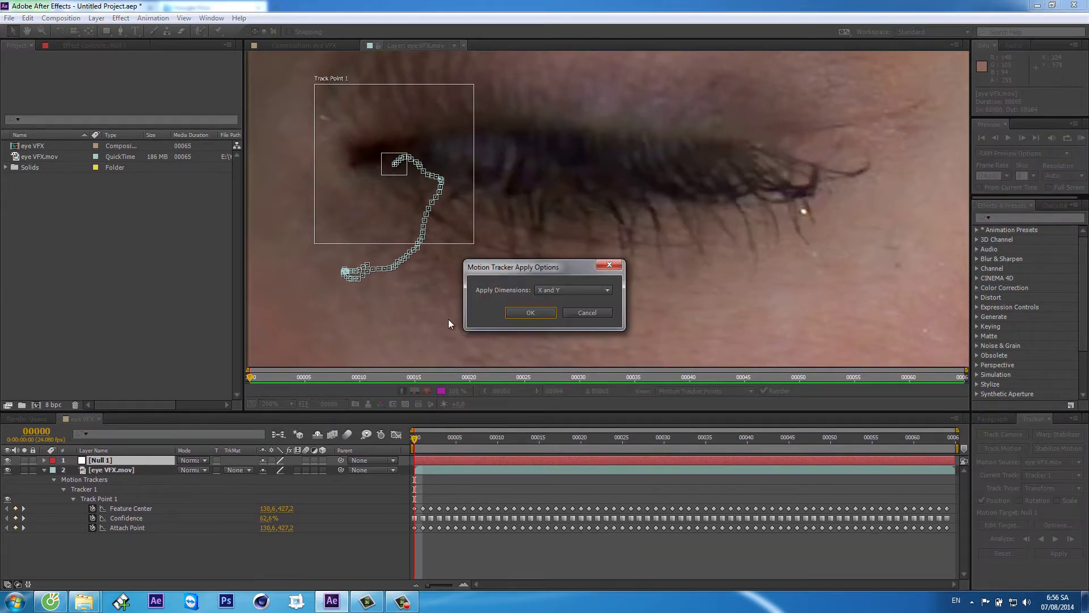
pyautogui.click(531, 312)
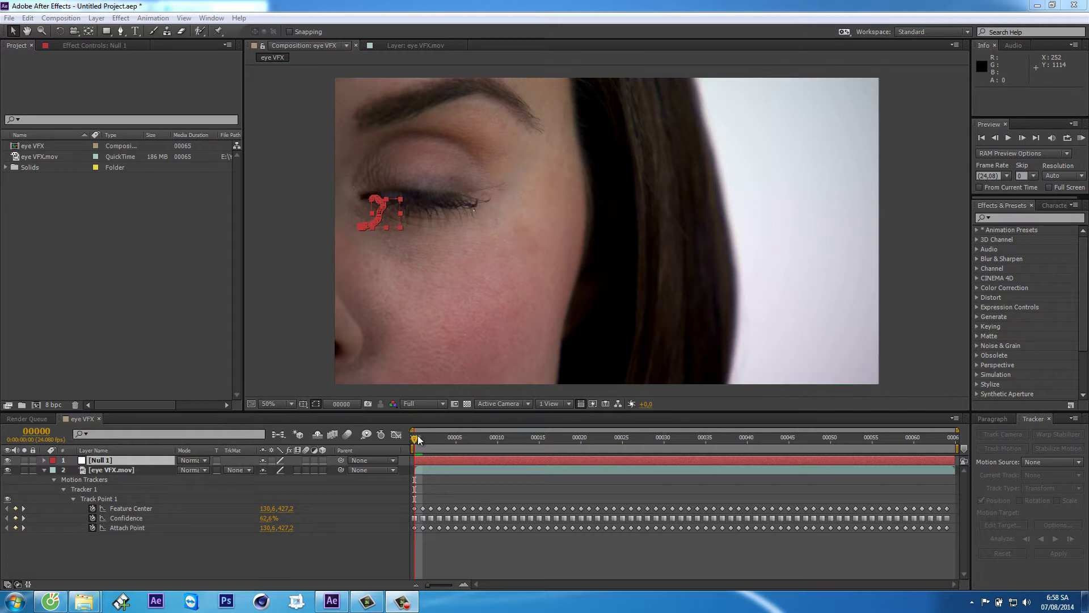
# Check the null follows the eye, then create a composition named Fractal Noise
pyautogui.moveTo(419, 436); pyautogui.dragTo(754, 430)
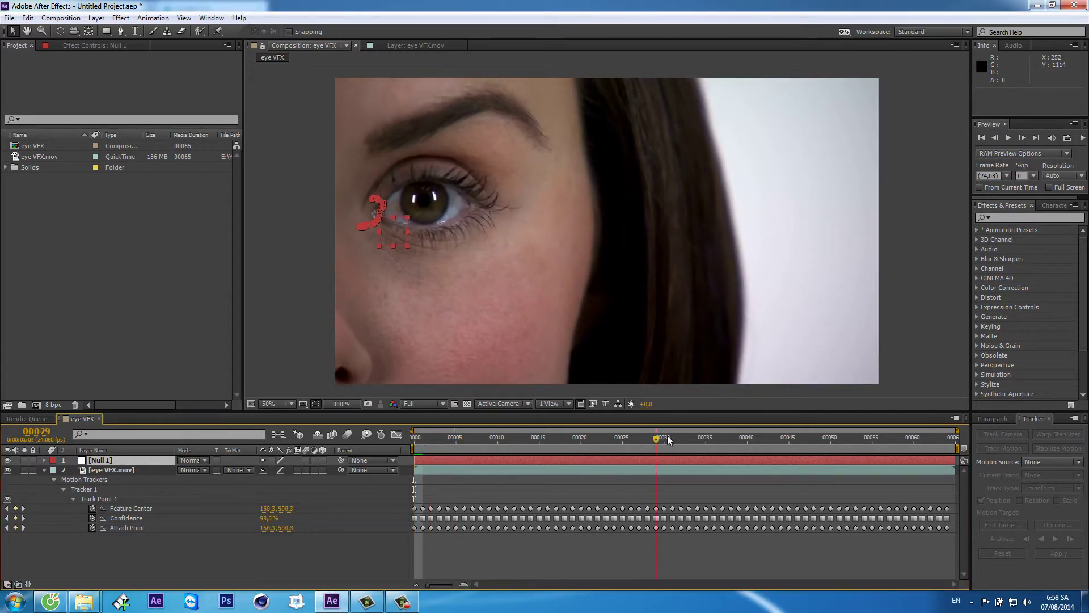
pyautogui.click(61, 18)
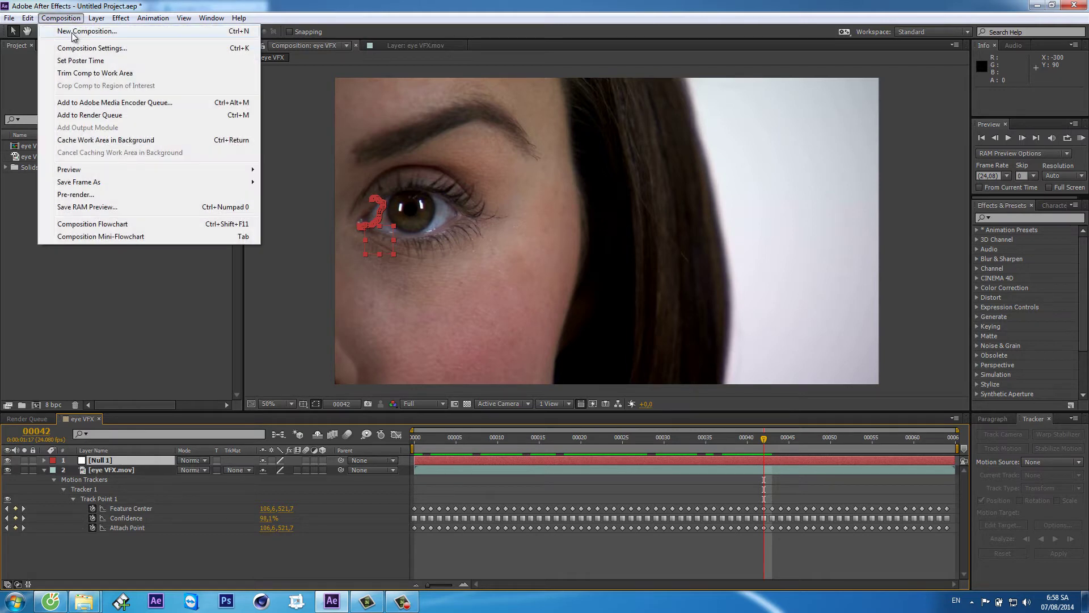
pyautogui.click(72, 33)
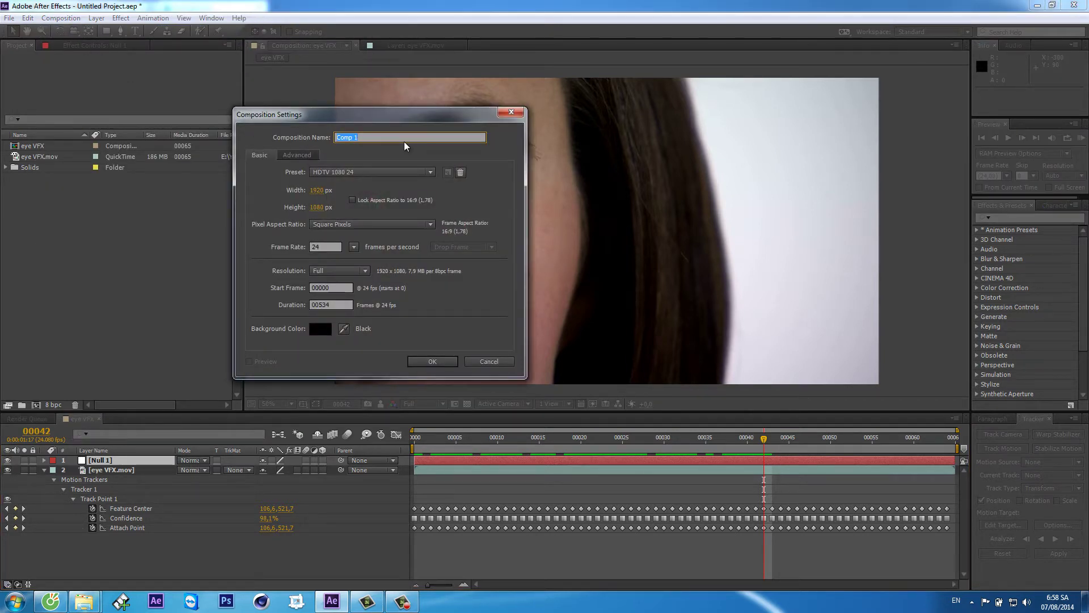
pyautogui.write('Frac')
pyautogui.write('tal Noise')
pyautogui.press('Return')
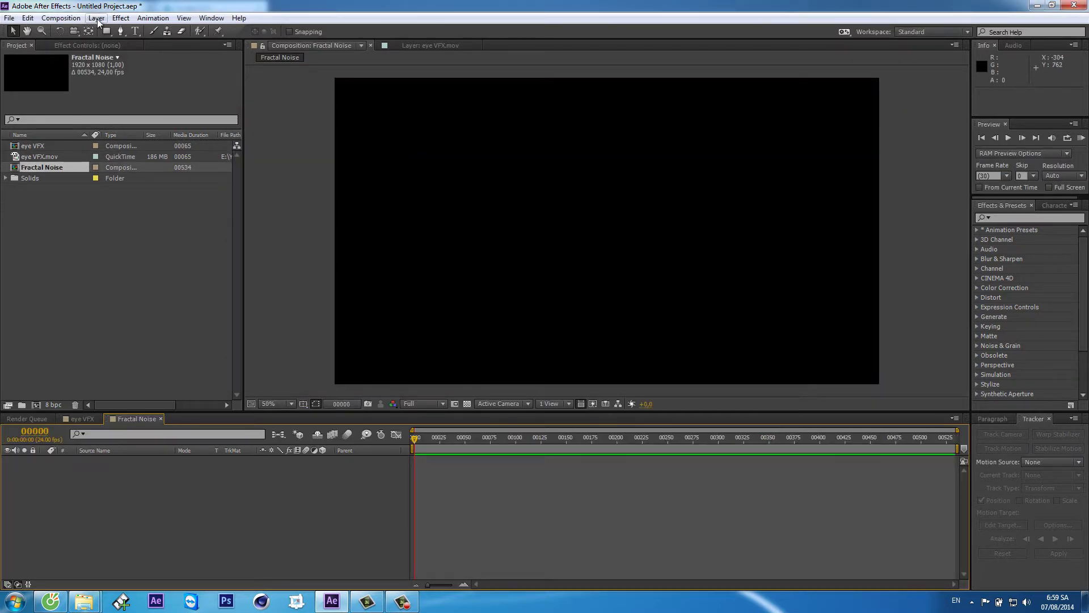
# Add a full-size black solid layer to the Fractal Noise composition
pyautogui.click(97, 18)
pyautogui.moveTo(112, 32)
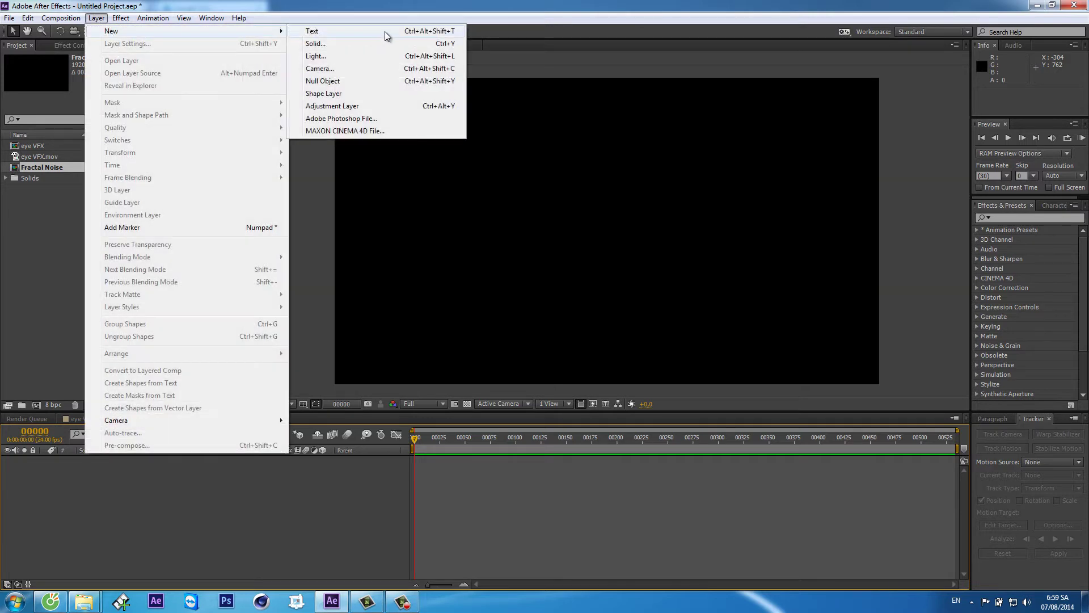
pyautogui.click(378, 45)
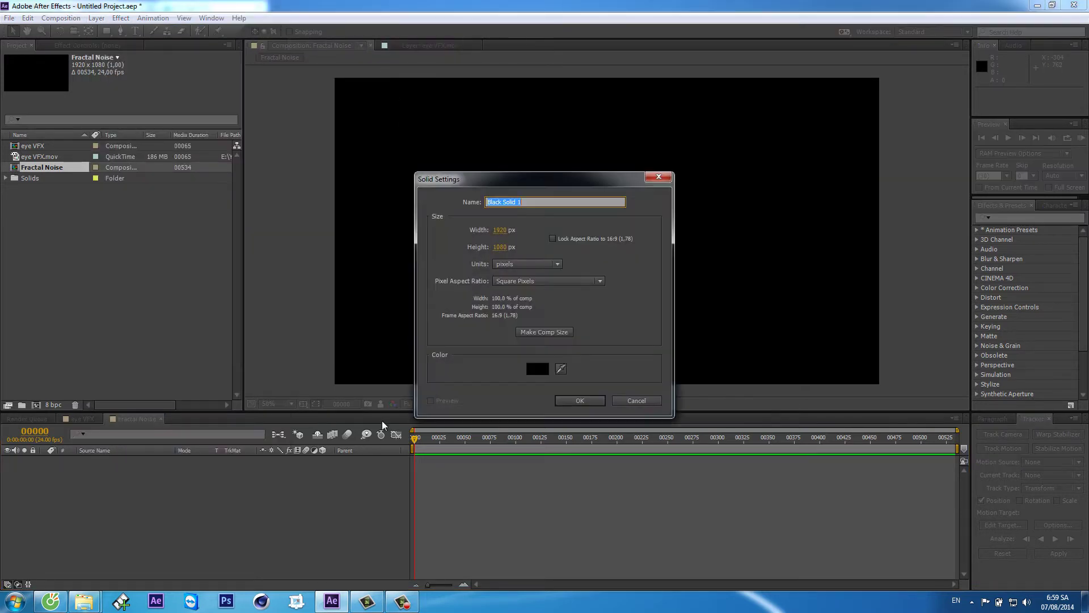
pyautogui.click(587, 400)
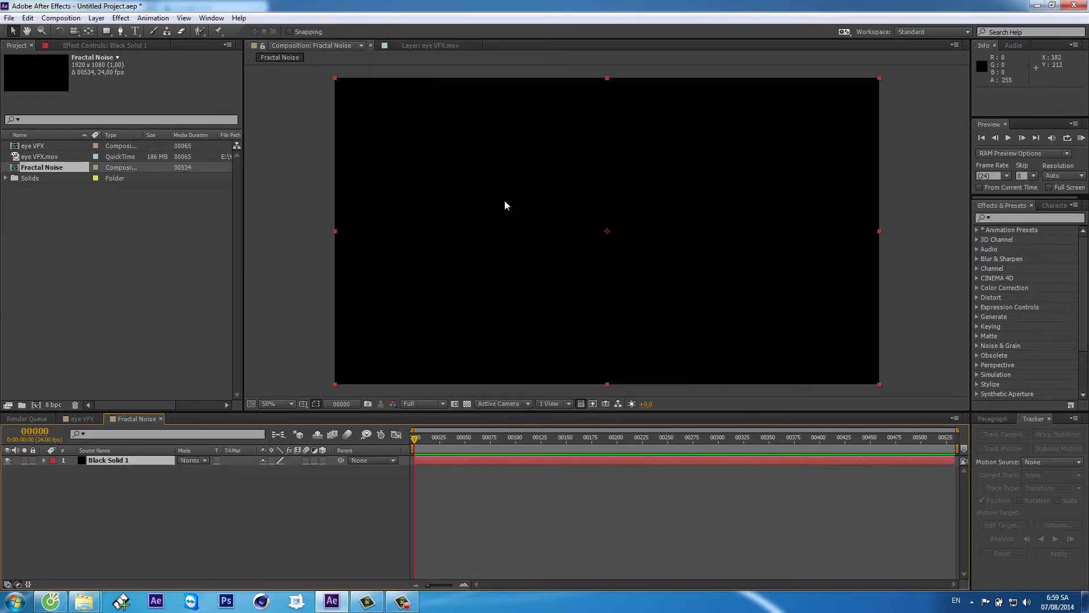
pyautogui.click(121, 18)
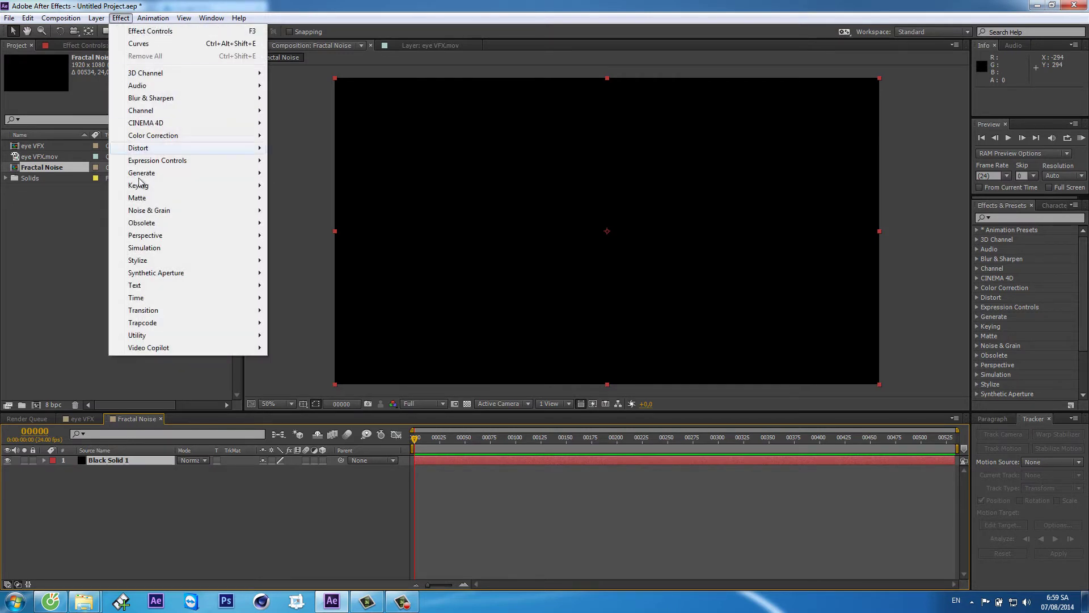
# Apply Fractal Noise to the solid with Dynamic fractal type and Contrast 200
pyautogui.moveTo(156, 214)
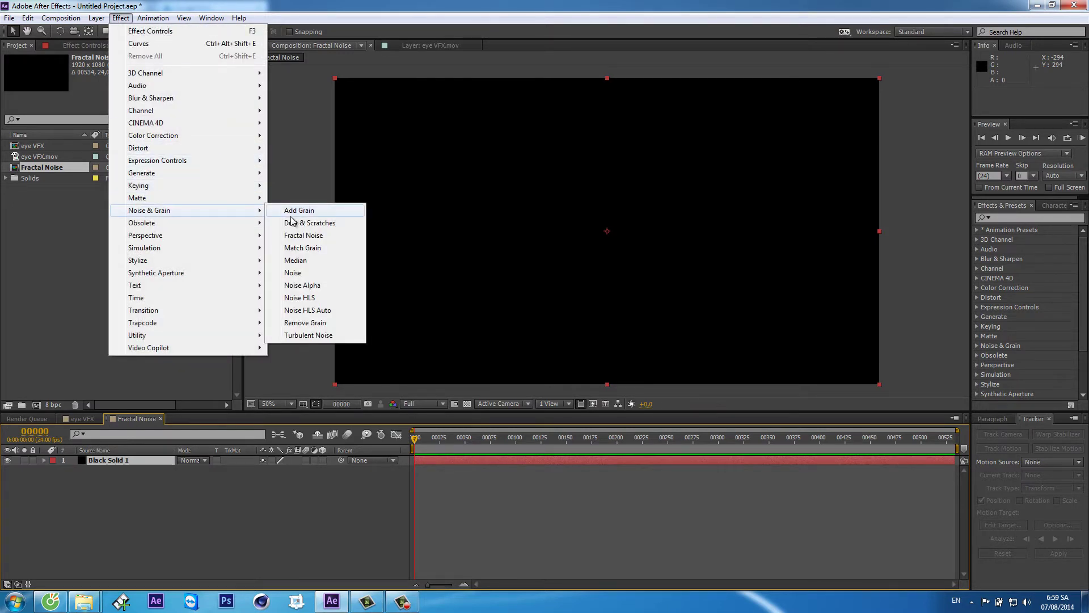
pyautogui.click(307, 235)
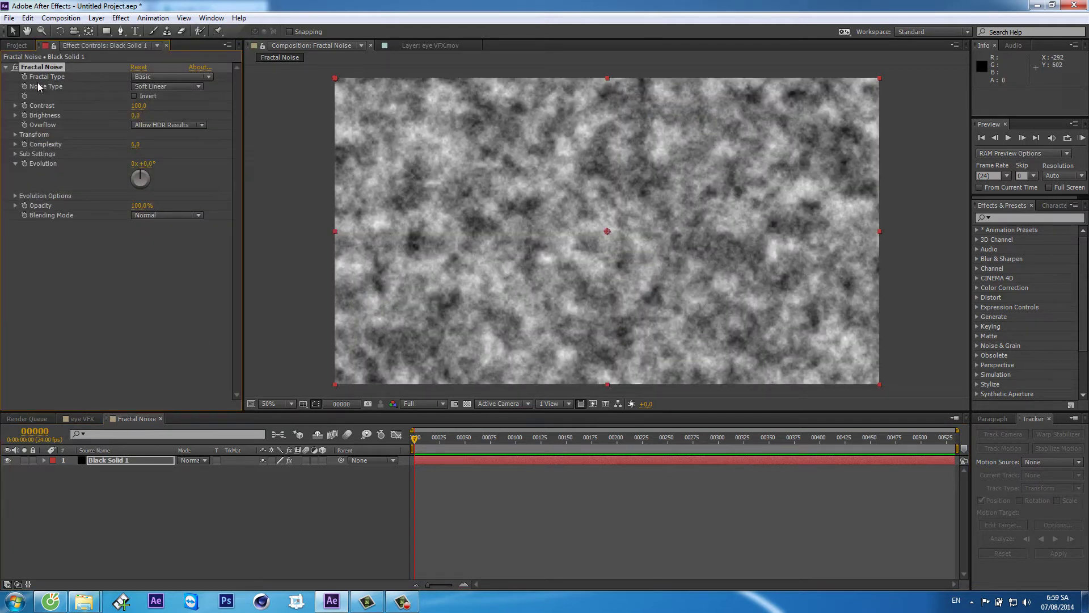
pyautogui.click(149, 77)
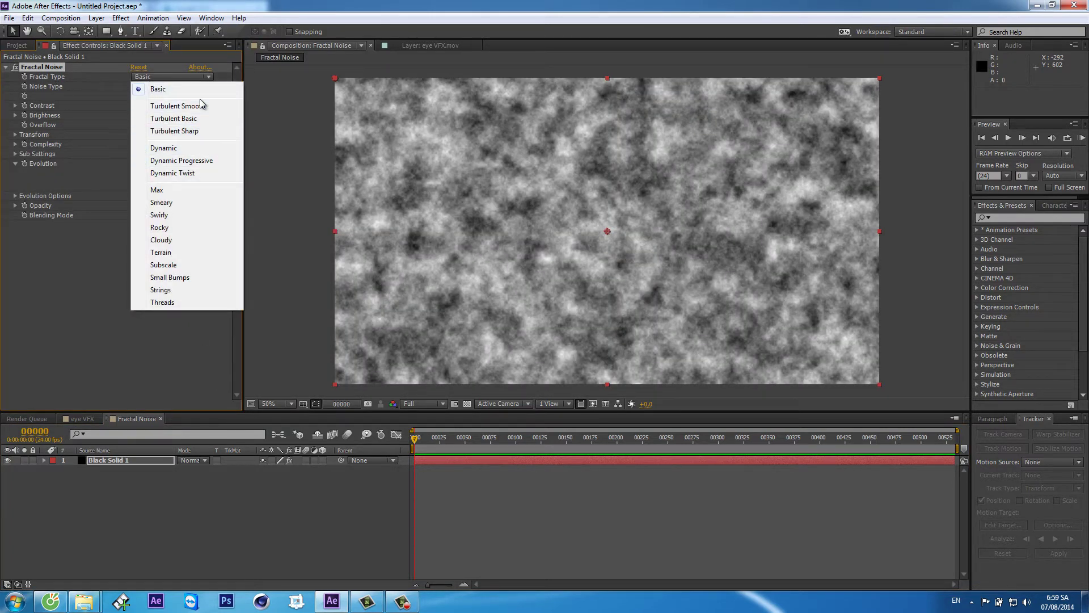
pyautogui.click(178, 151)
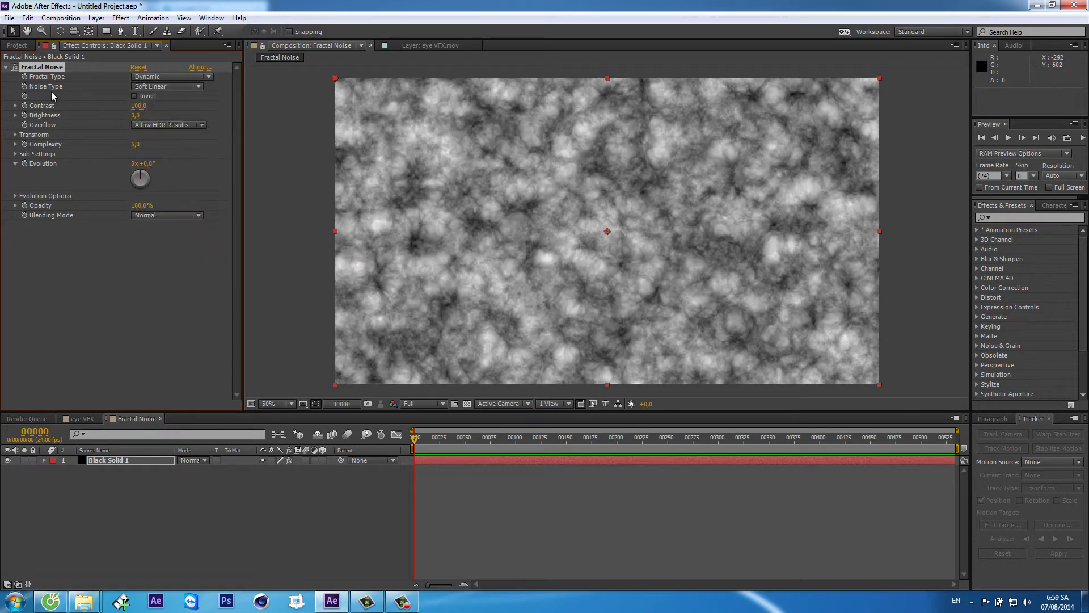
pyautogui.click(138, 106)
pyautogui.write('200')
pyautogui.press('Return')
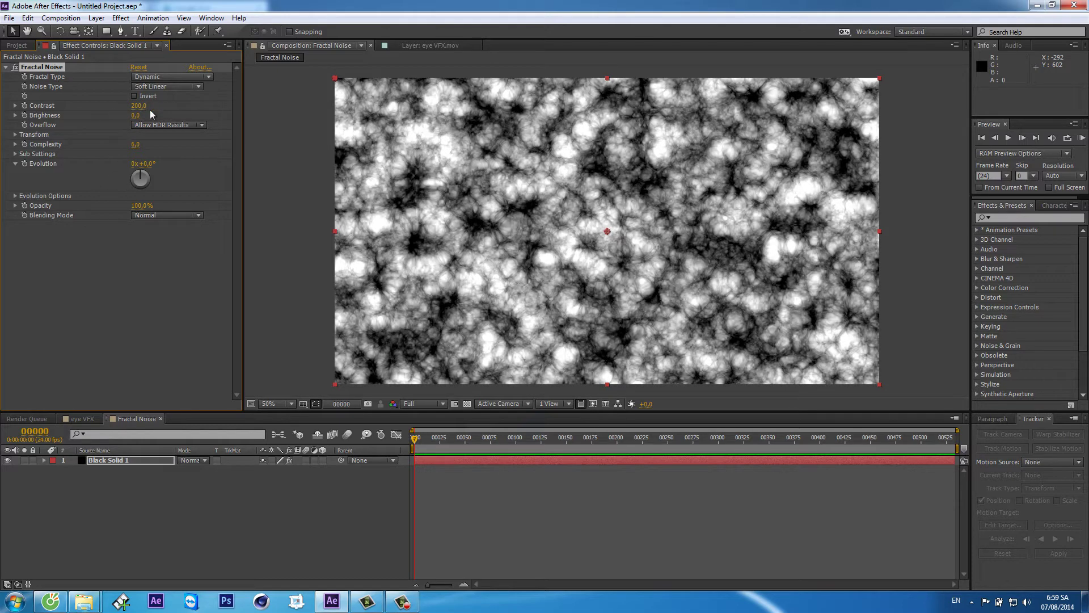
# Turn off Uniform Scaling and set Scale Width 20 and Scale Height 200
pyautogui.click(14, 135)
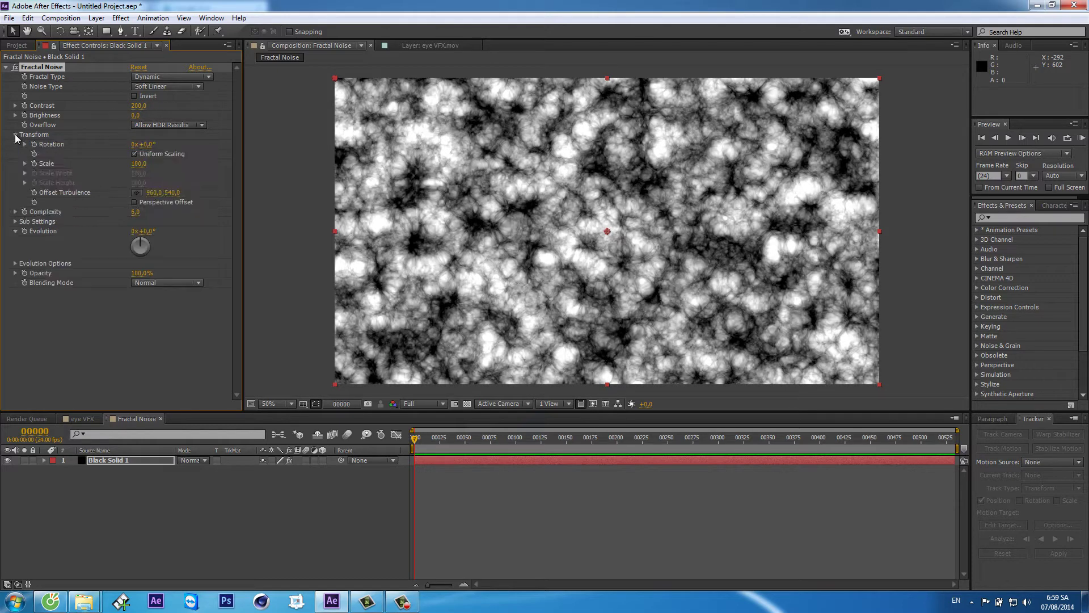
pyautogui.click(134, 154)
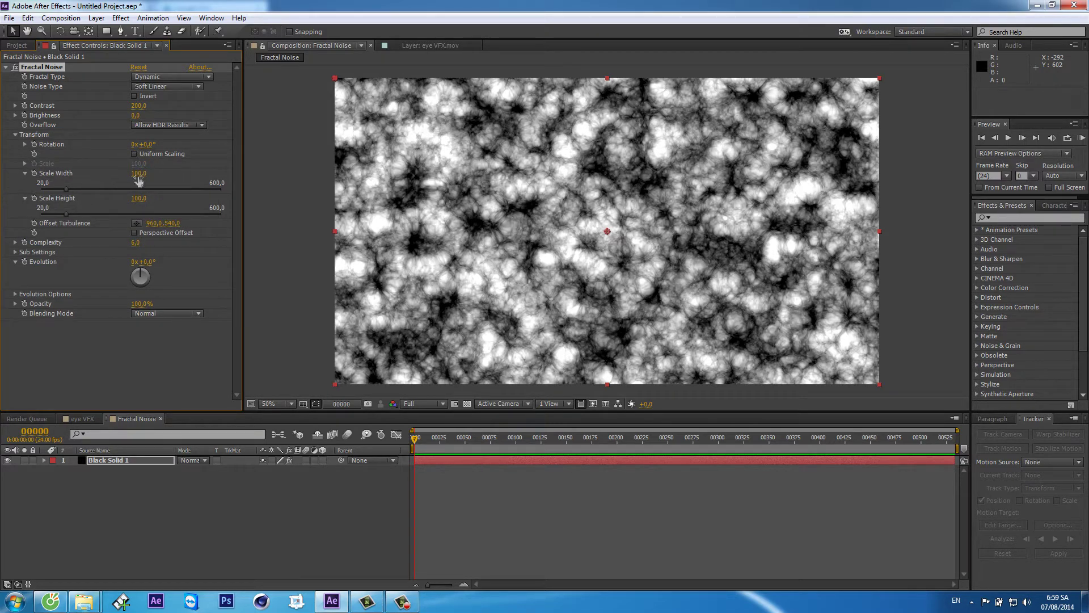
pyautogui.click(139, 173)
pyautogui.write('20')
pyautogui.click(140, 198)
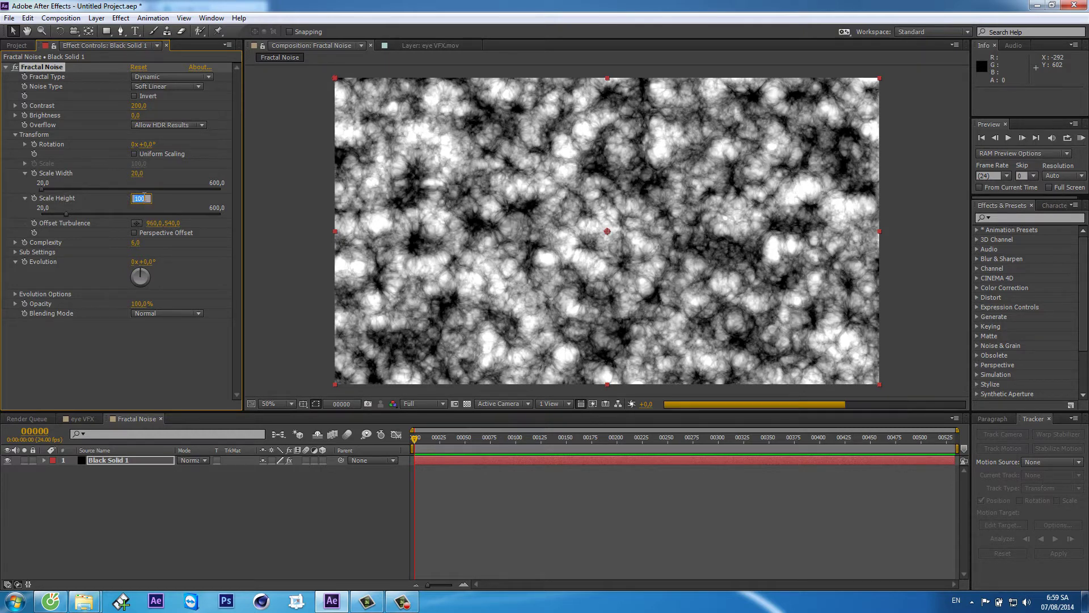
pyautogui.write('200')
pyautogui.press('Return')
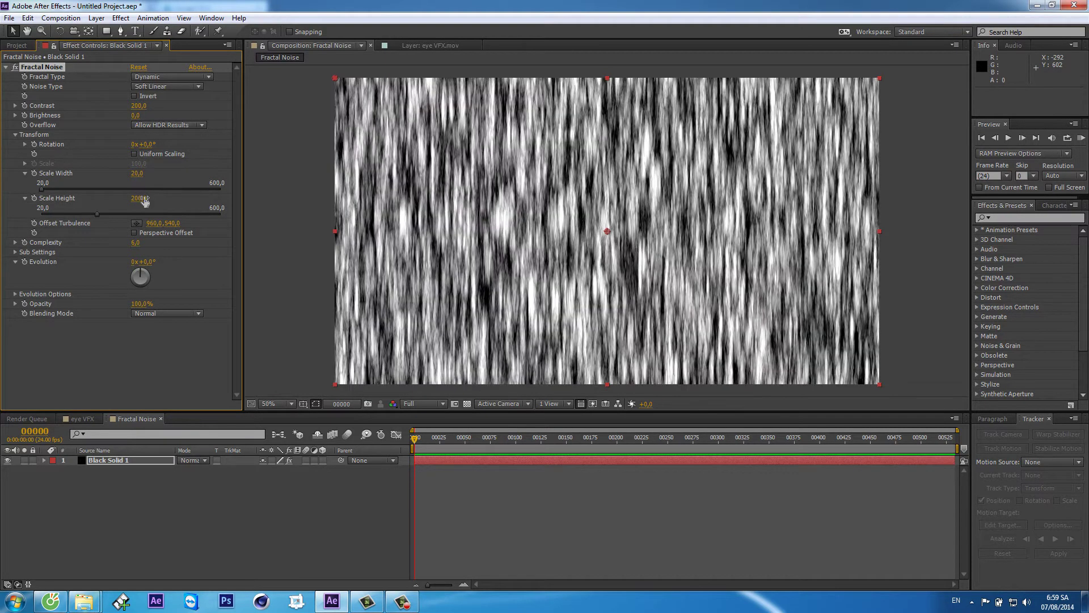
# Drive the noise Evolution with the expression time*800 and scrub to preview the animation
pyautogui.keyDown('alt'); pyautogui.click(25, 263); pyautogui.keyUp('alt')
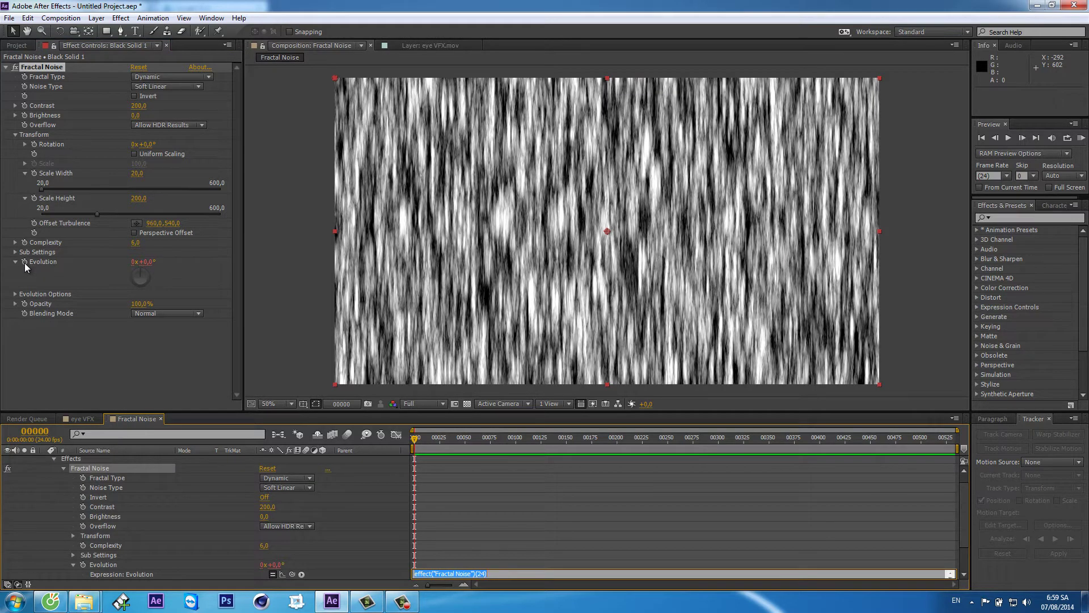
pyautogui.write('t')
pyautogui.write('ime*800')
pyautogui.click(479, 489)
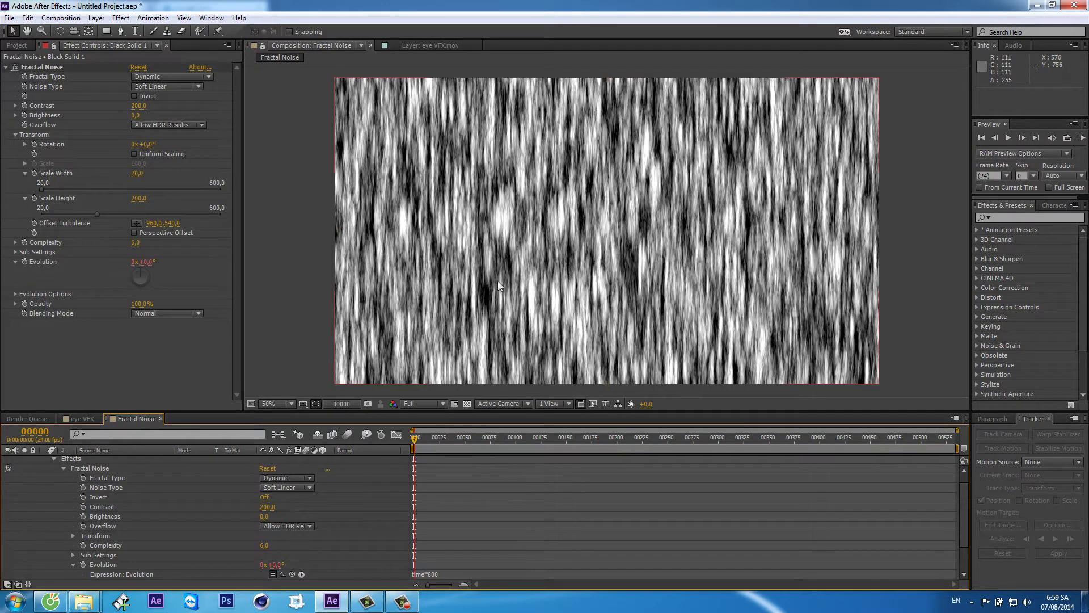
pyautogui.press(',')
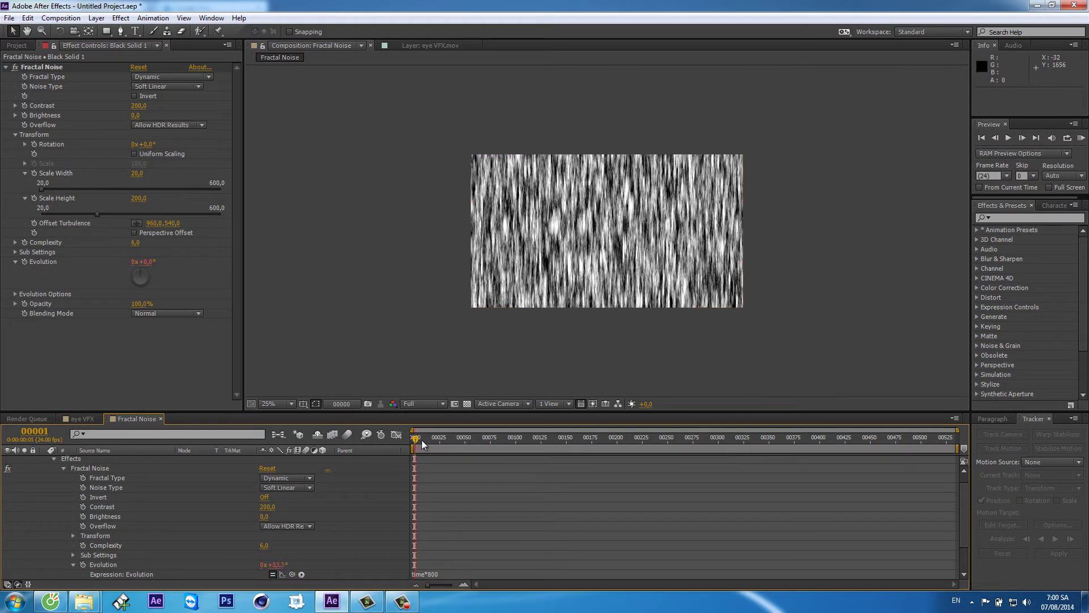
pyautogui.moveTo(421, 441); pyautogui.dragTo(493, 444)
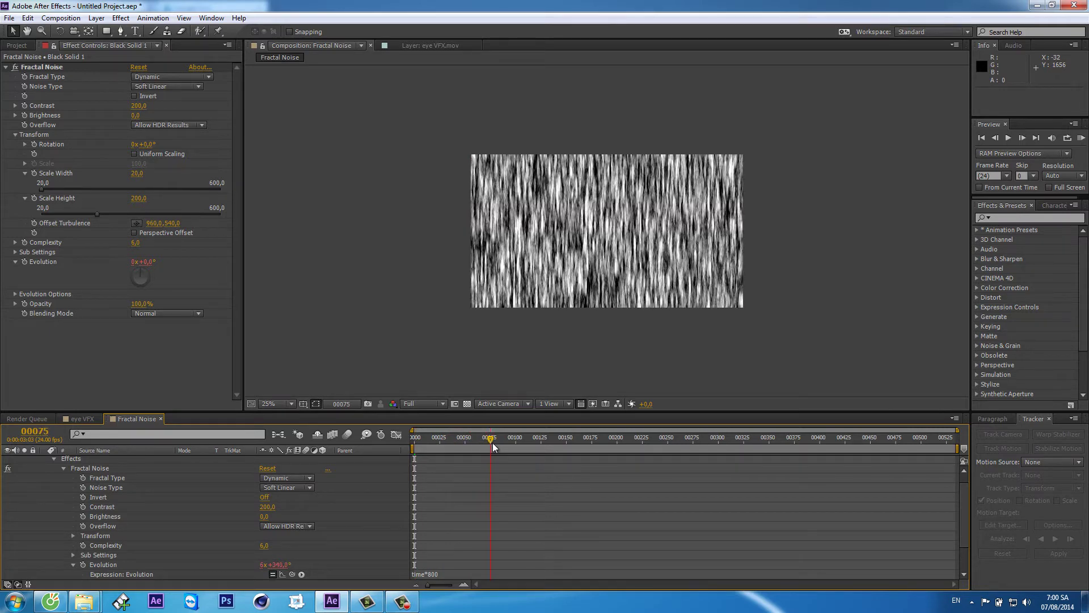
pyautogui.press('Home')
# Set the preview to Half resolution at 50% zoom and collapse Black Solid 1's properties
pyautogui.click(424, 404)
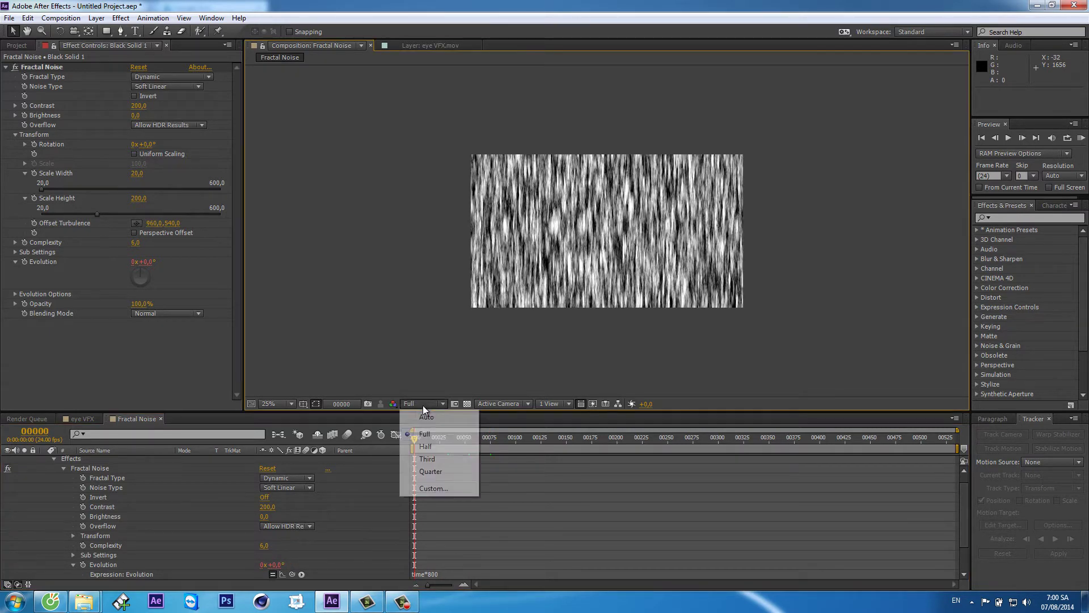
pyautogui.click(432, 446)
pyautogui.press('.')
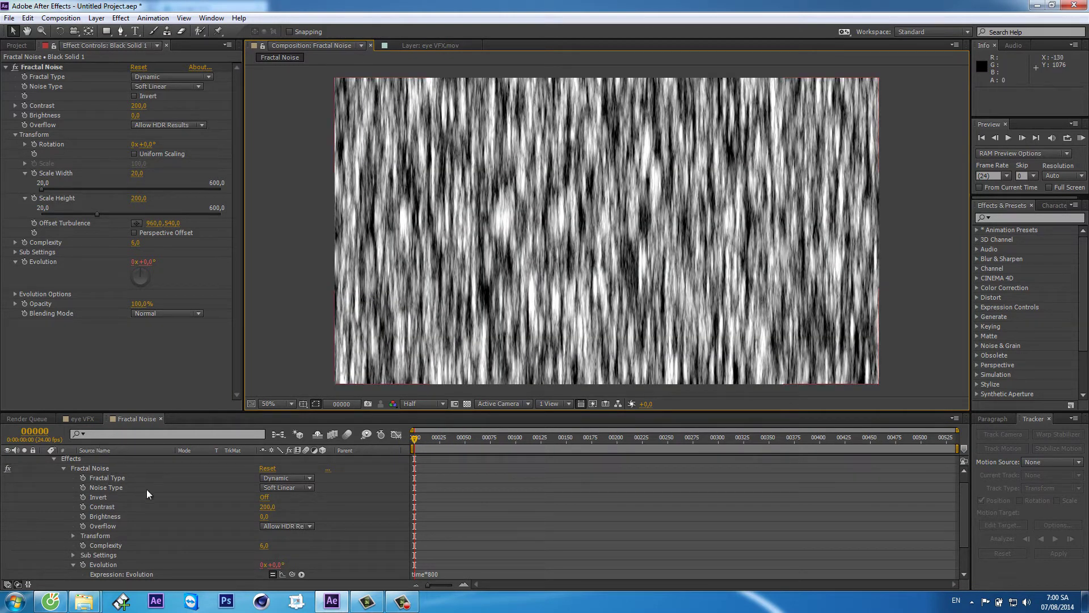
pyautogui.scroll(-1, 146, 489)
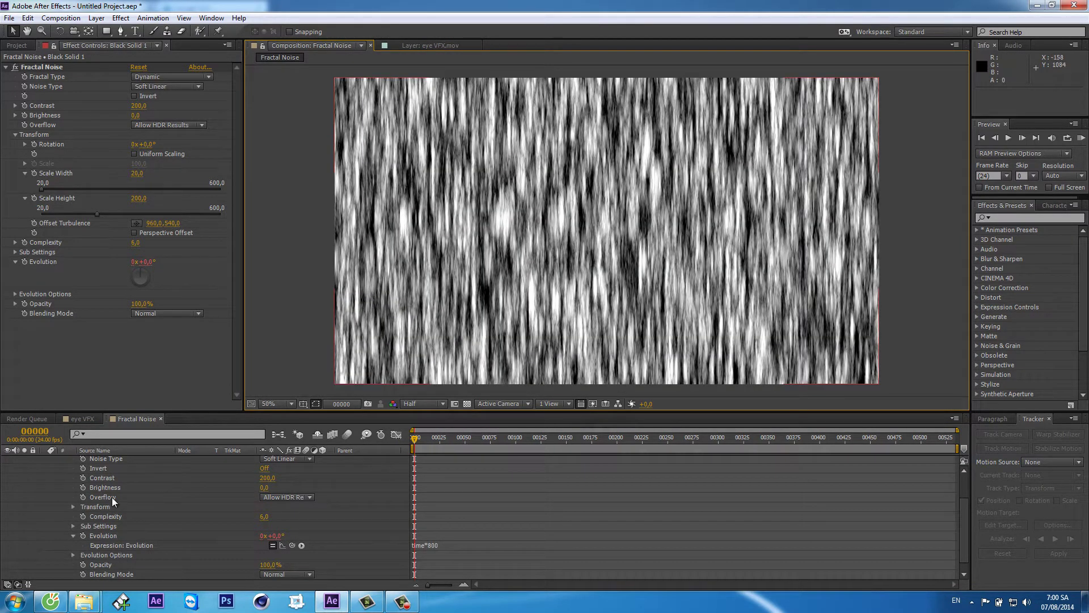
pyautogui.scroll(1, 85, 482)
pyautogui.click(43, 461)
pyautogui.click(101, 464)
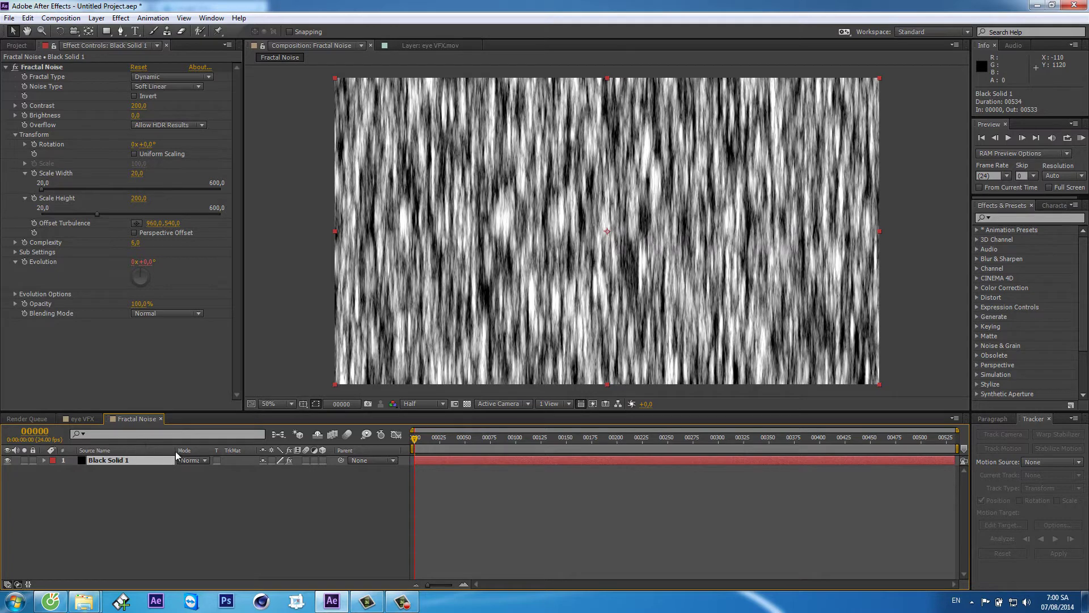
# Scale the noise layer to 60% and add Polar Coordinates, Rect to Polar, 100% interpolation
pyautogui.press('s')
pyautogui.moveTo(292, 470); pyautogui.dragTo(177, 202)
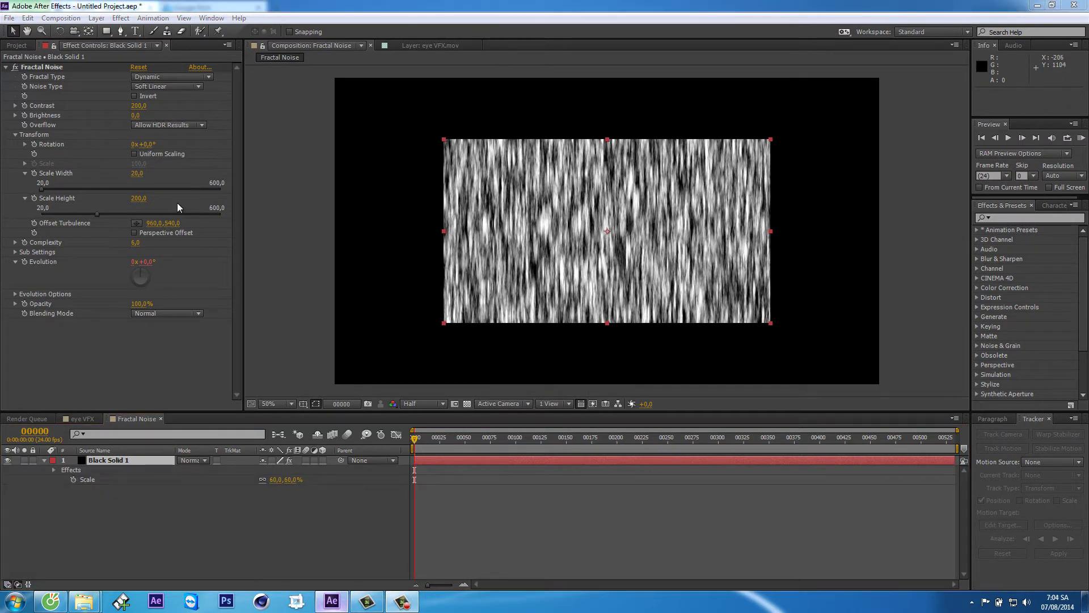
pyautogui.click(121, 18)
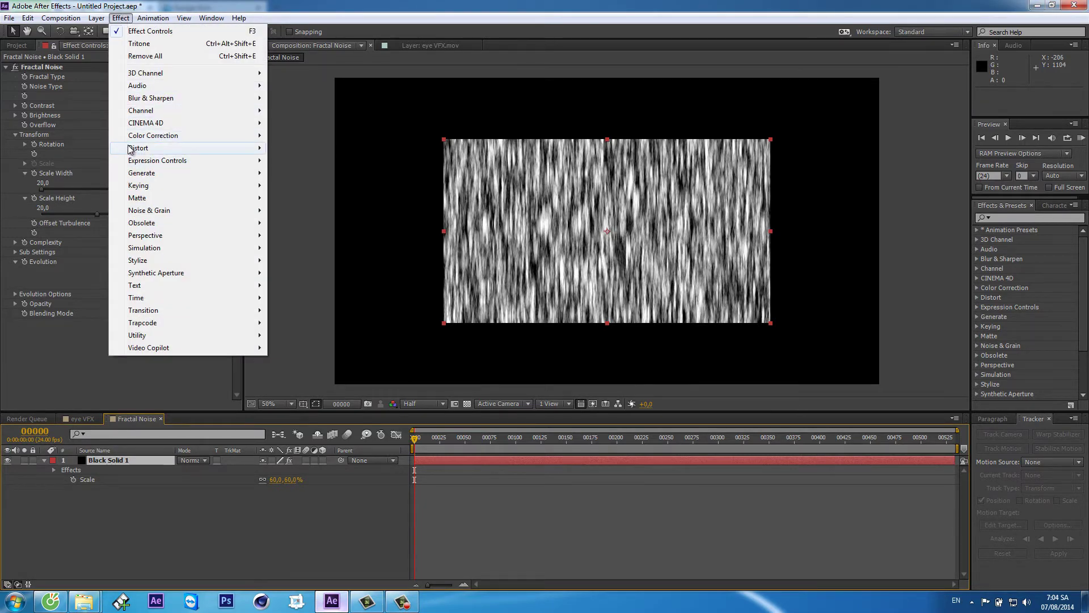
pyautogui.moveTo(138, 148)
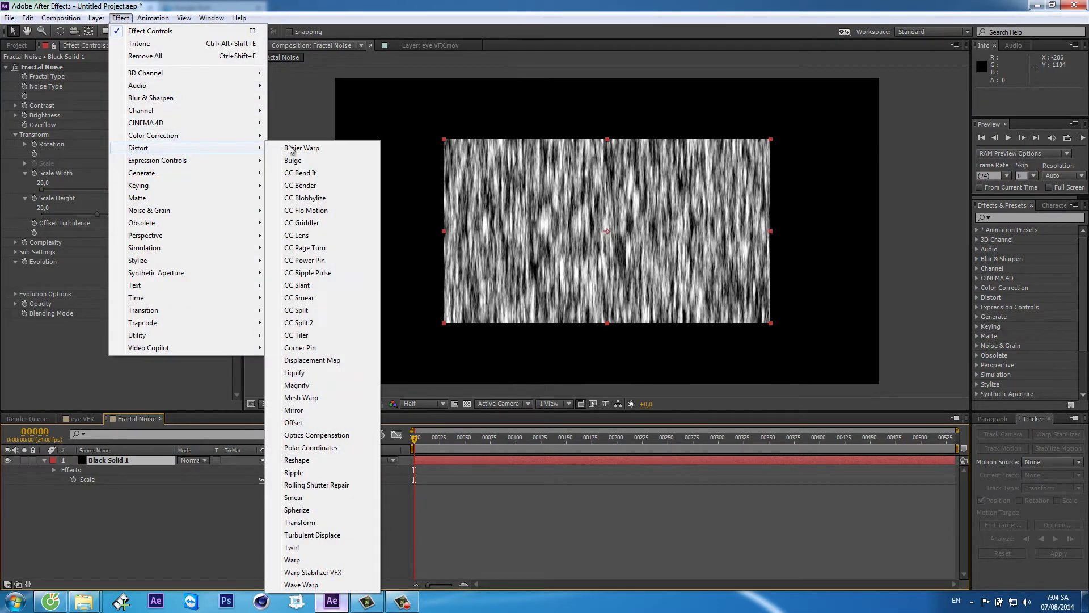
pyautogui.click(312, 448)
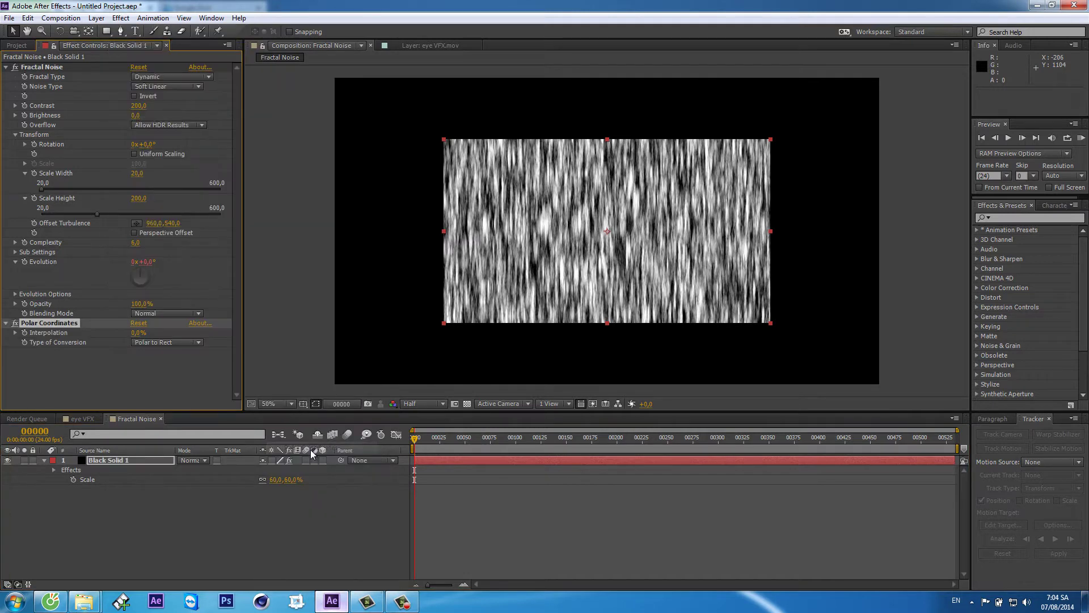
pyautogui.click(136, 333)
pyautogui.write('100')
pyautogui.press('Return')
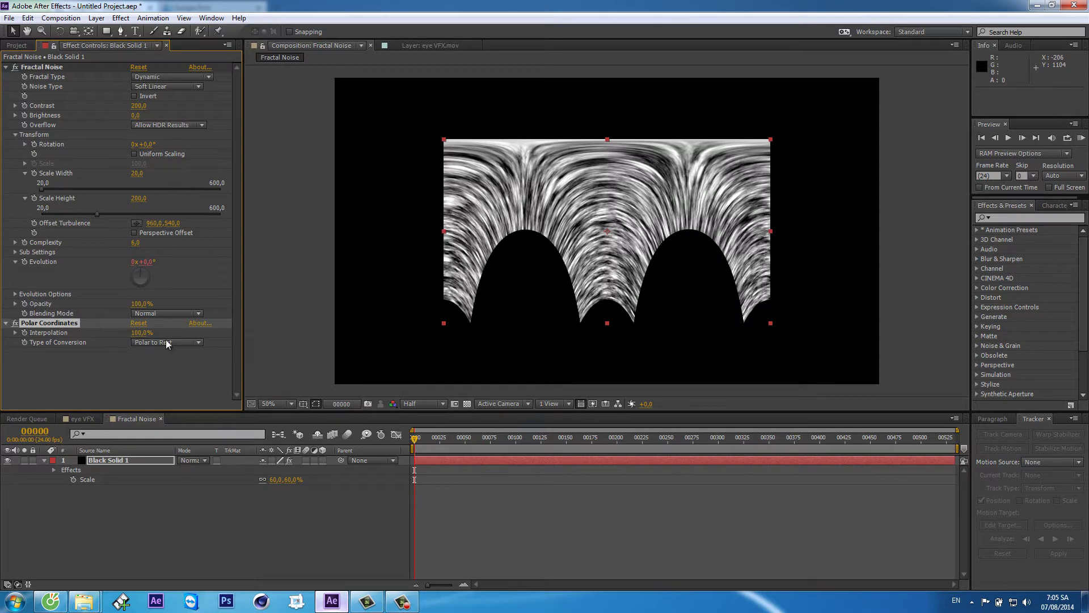
pyautogui.click(174, 343)
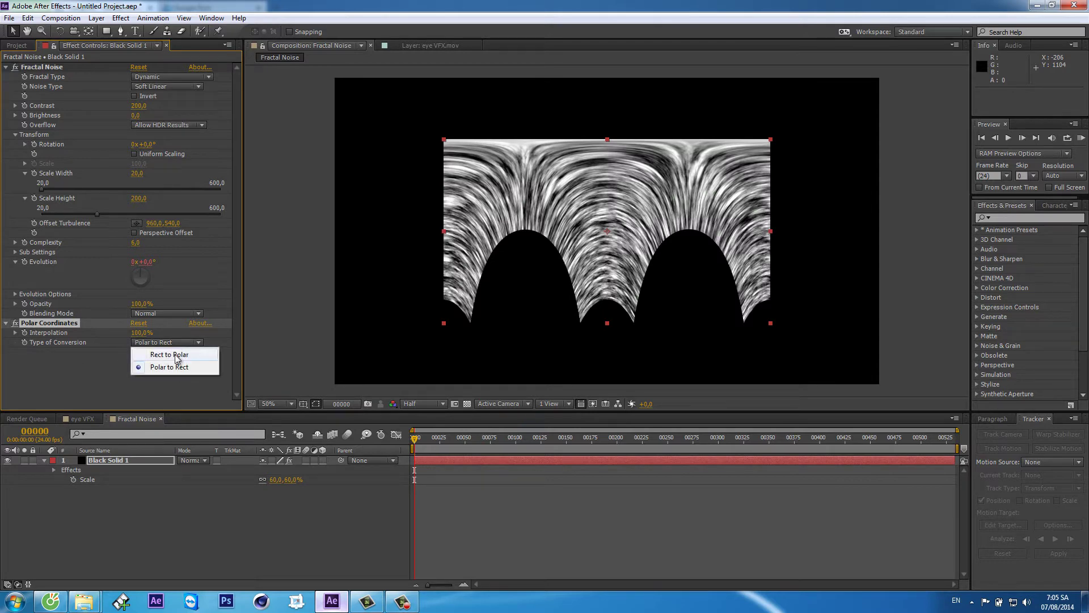
pyautogui.click(176, 356)
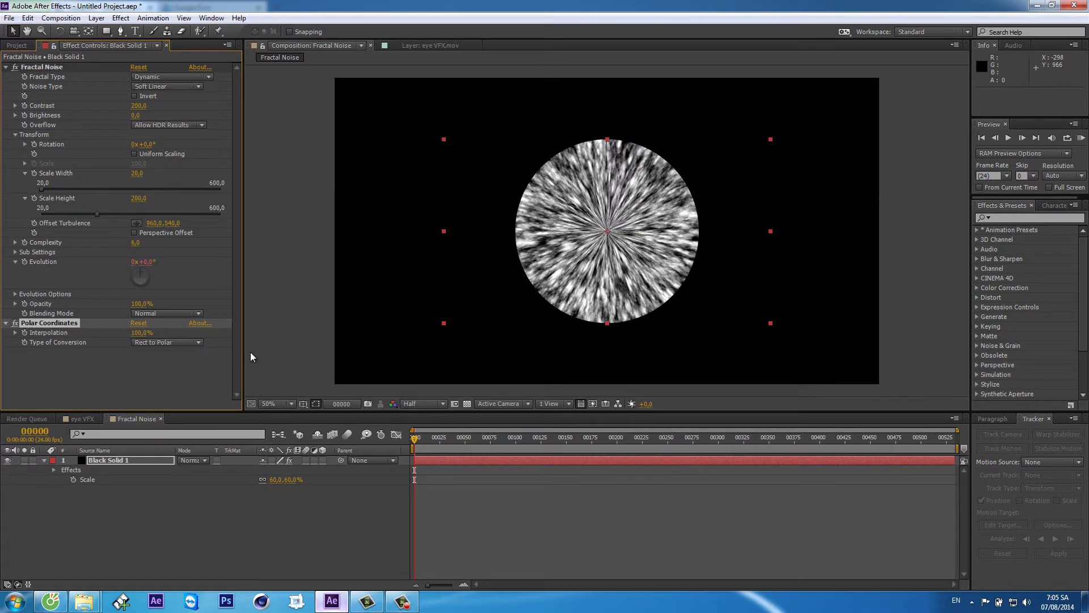
# Add an Invert effect to the noise layer
pyautogui.click(120, 18)
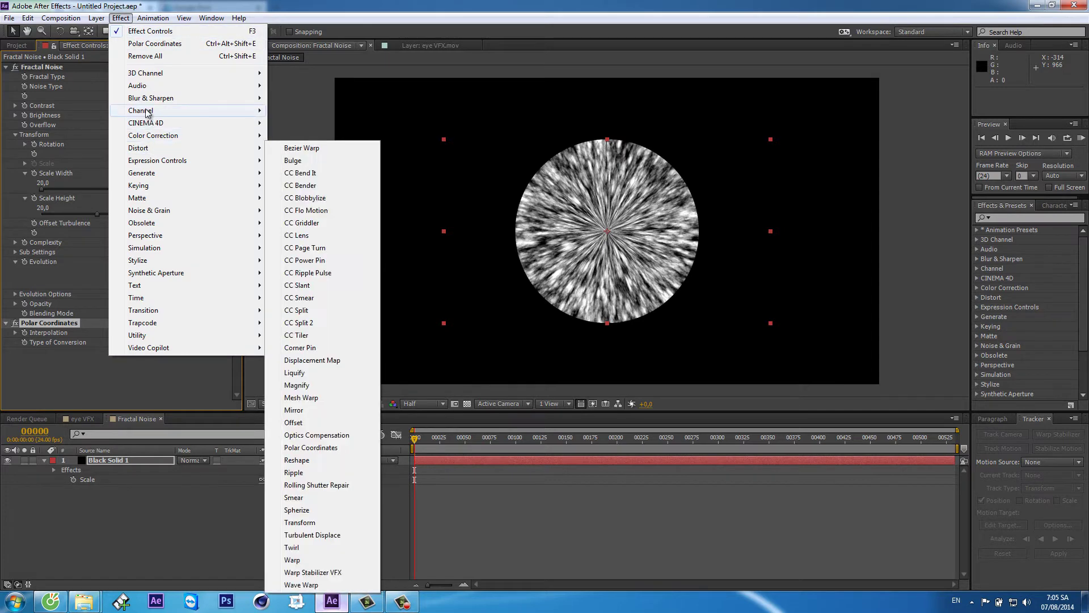
pyautogui.moveTo(171, 110)
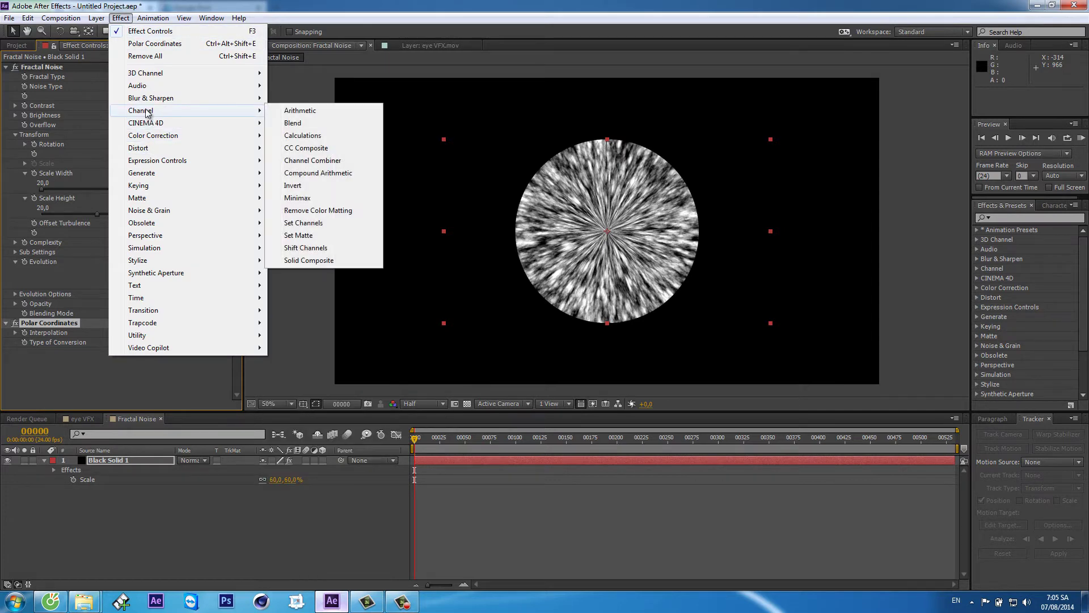
pyautogui.click(293, 185)
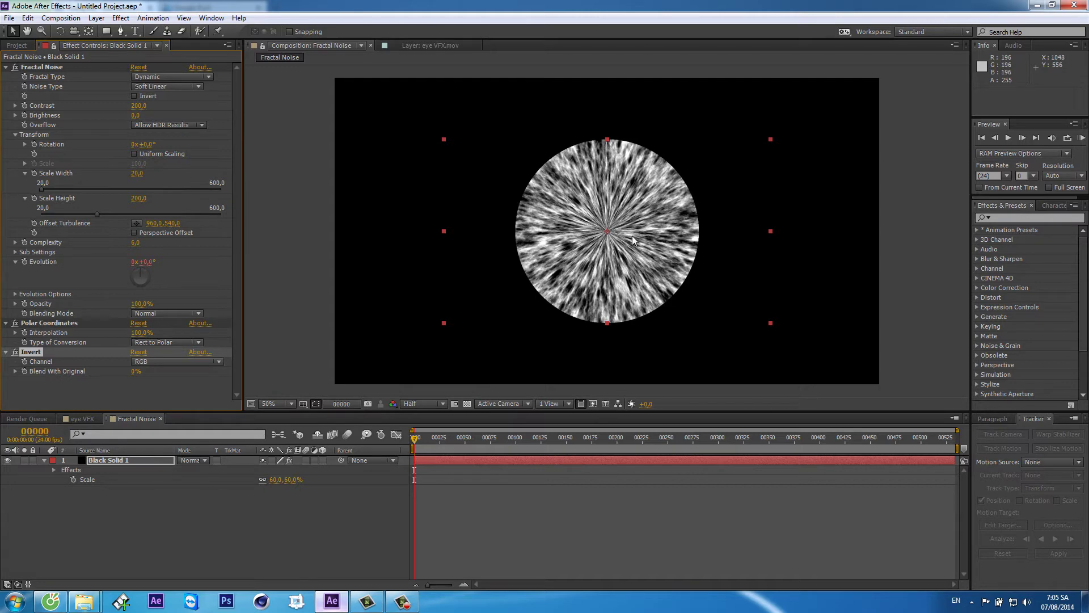
# Apply Tritone and set its midtone colour to orange: H 20, S 100, B 80
pyautogui.click(120, 17)
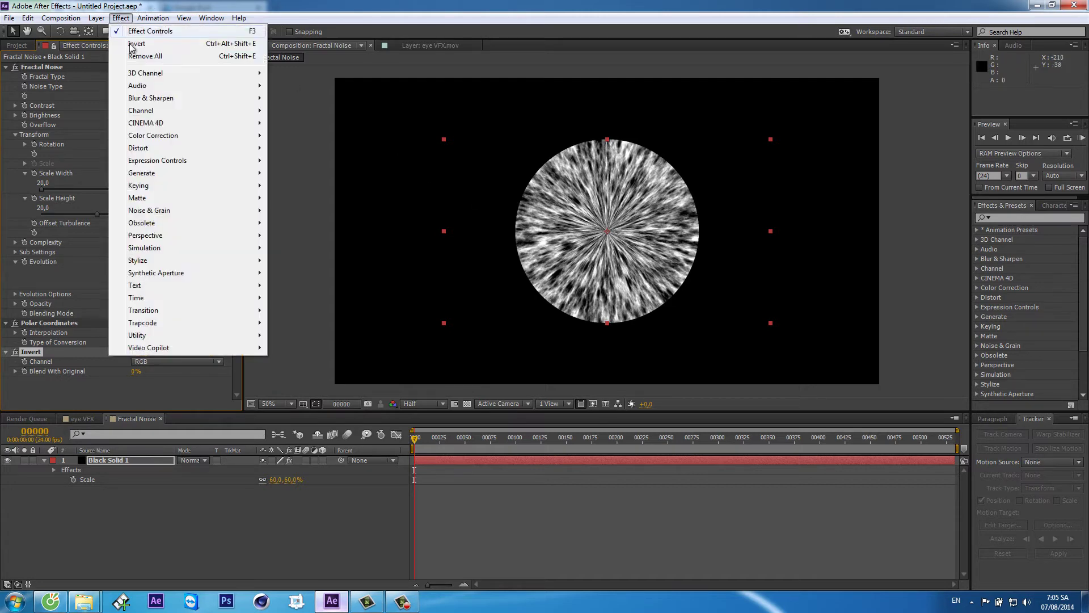
pyautogui.moveTo(181, 140)
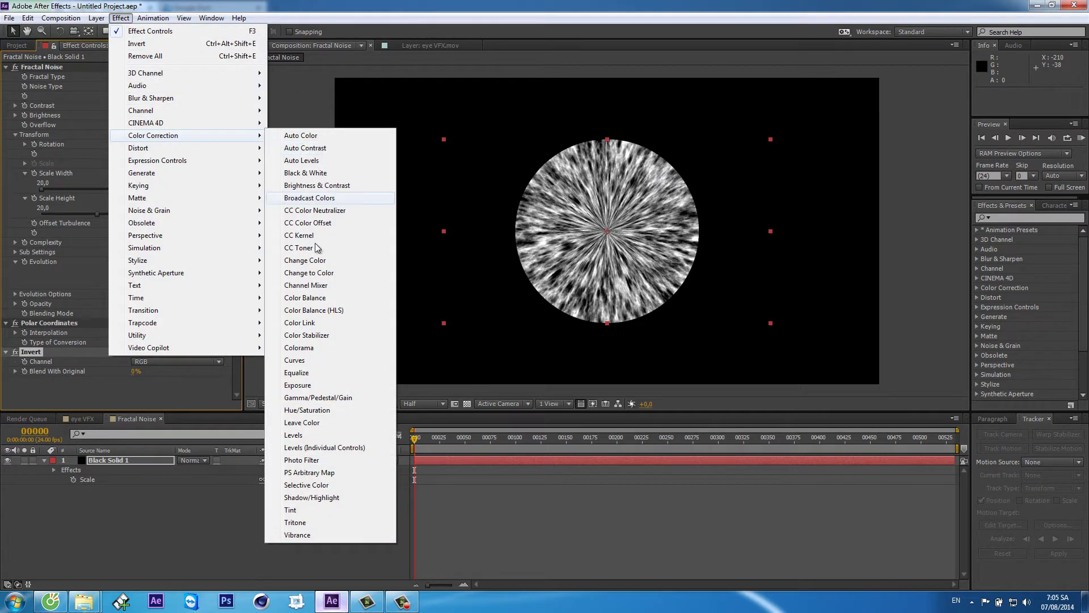
pyautogui.click(300, 522)
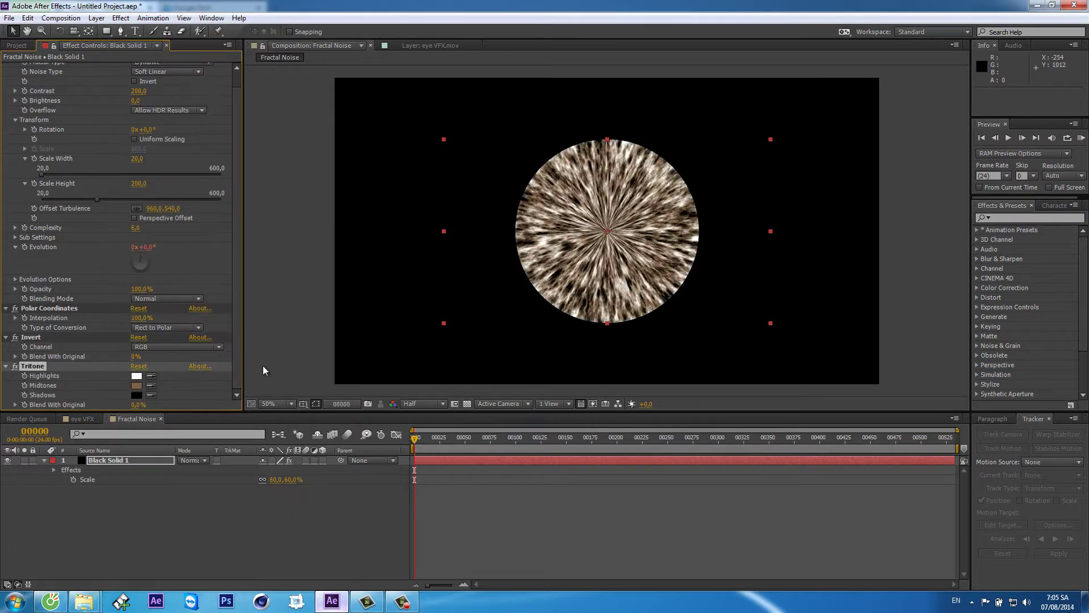
pyautogui.click(137, 384)
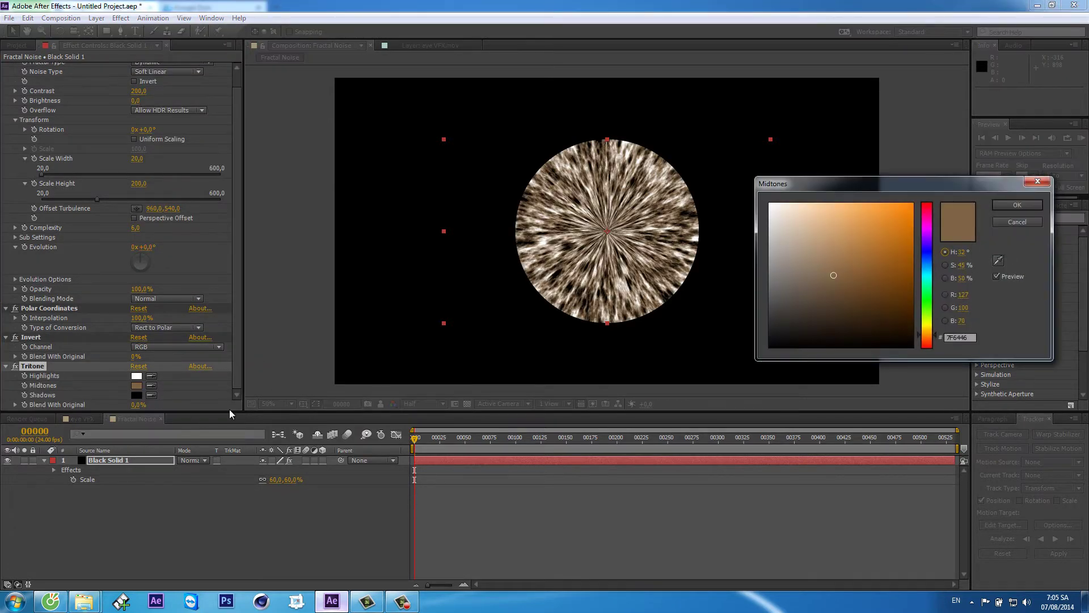
pyautogui.click(960, 253)
pyautogui.write('20')
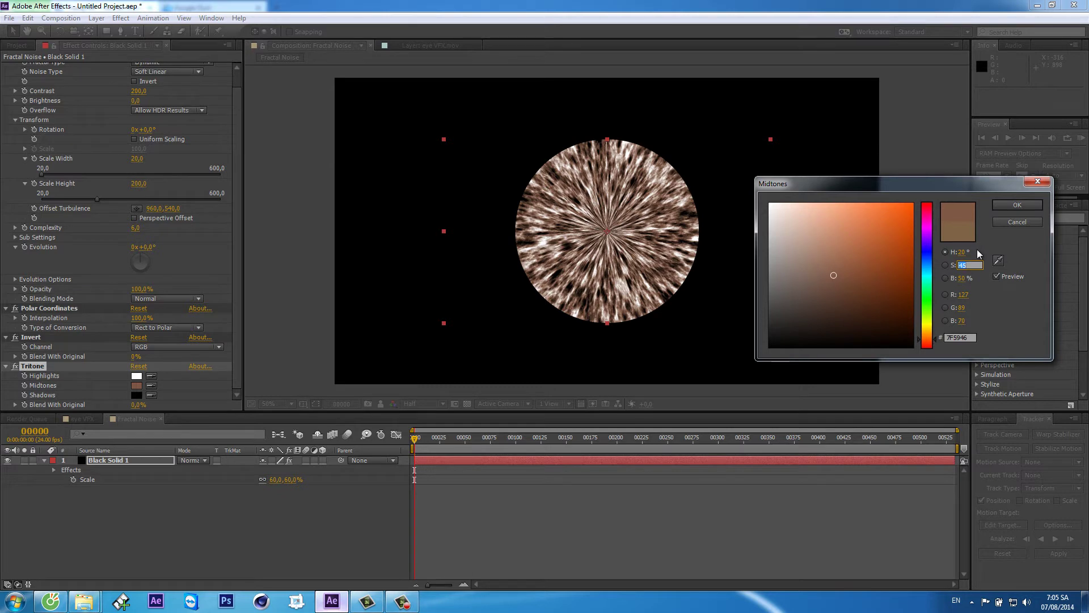
pyautogui.write('100')
pyautogui.press('Tab')
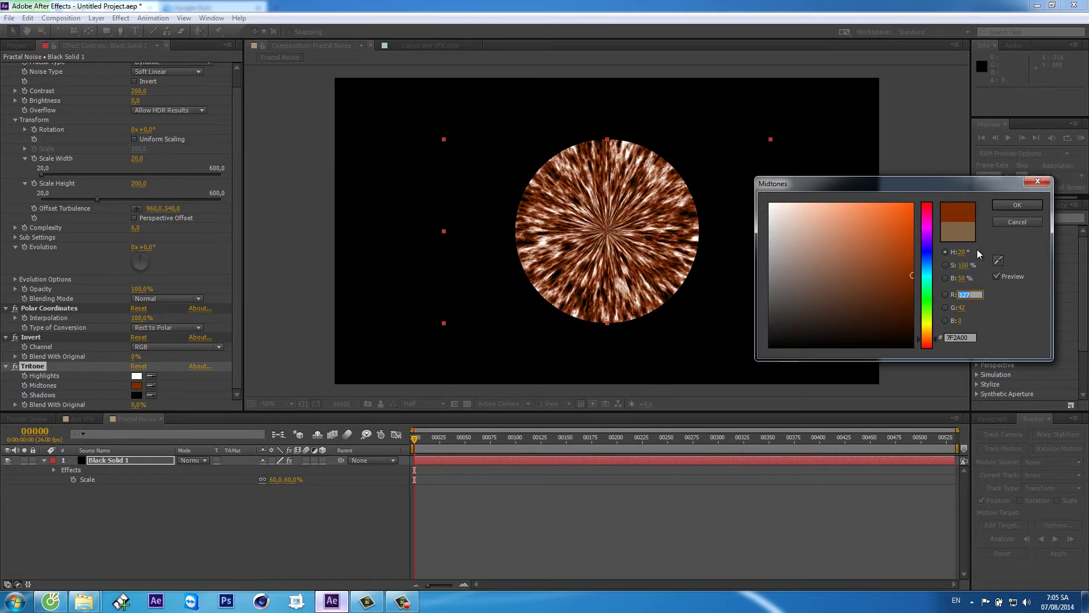
pyautogui.click(960, 278)
pyautogui.write('80')
pyautogui.press('Return')
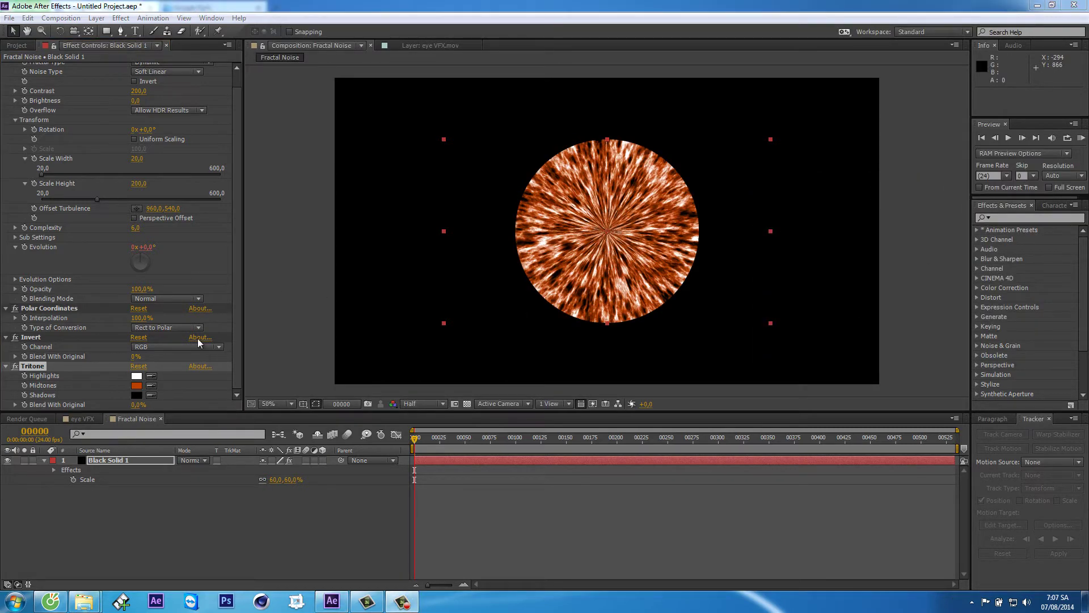
# Create a new black solid layer, Black Solid 2, with default settings
pyautogui.click(97, 18)
pyautogui.moveTo(137, 31)
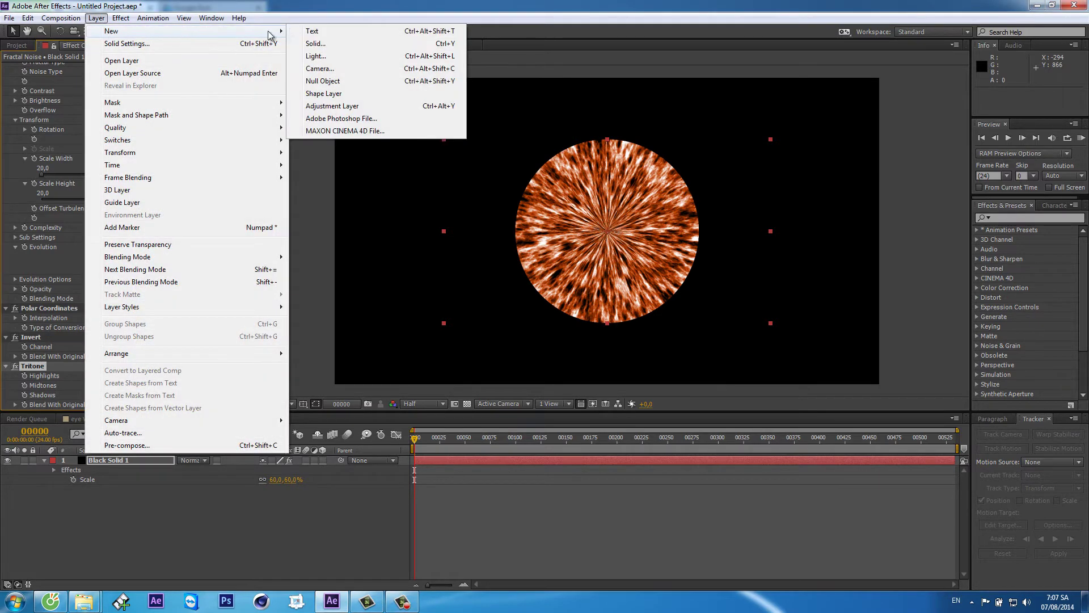
pyautogui.click(305, 44)
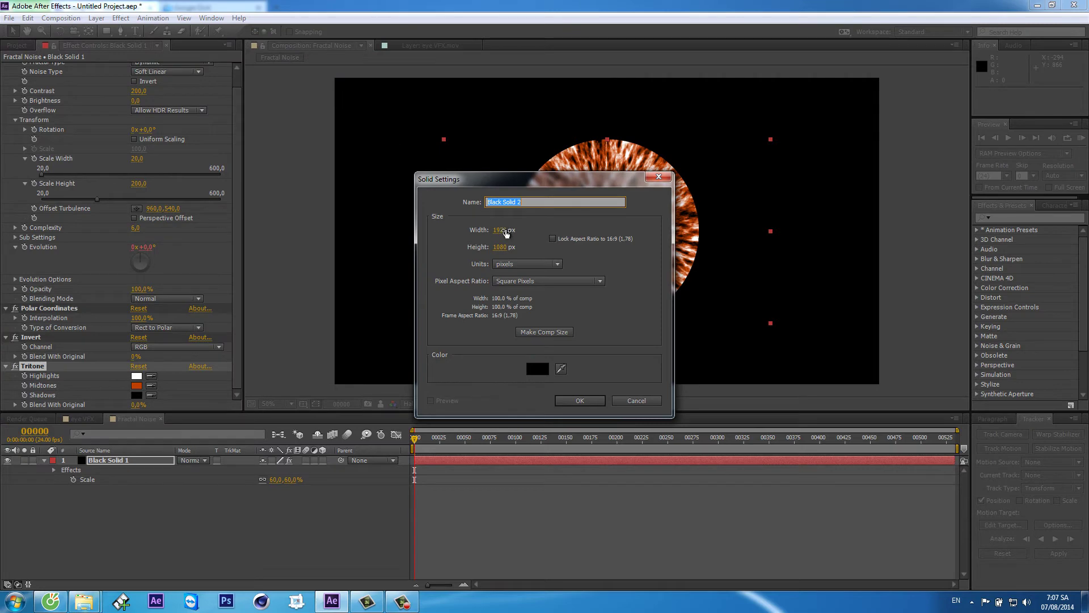
pyautogui.click(580, 400)
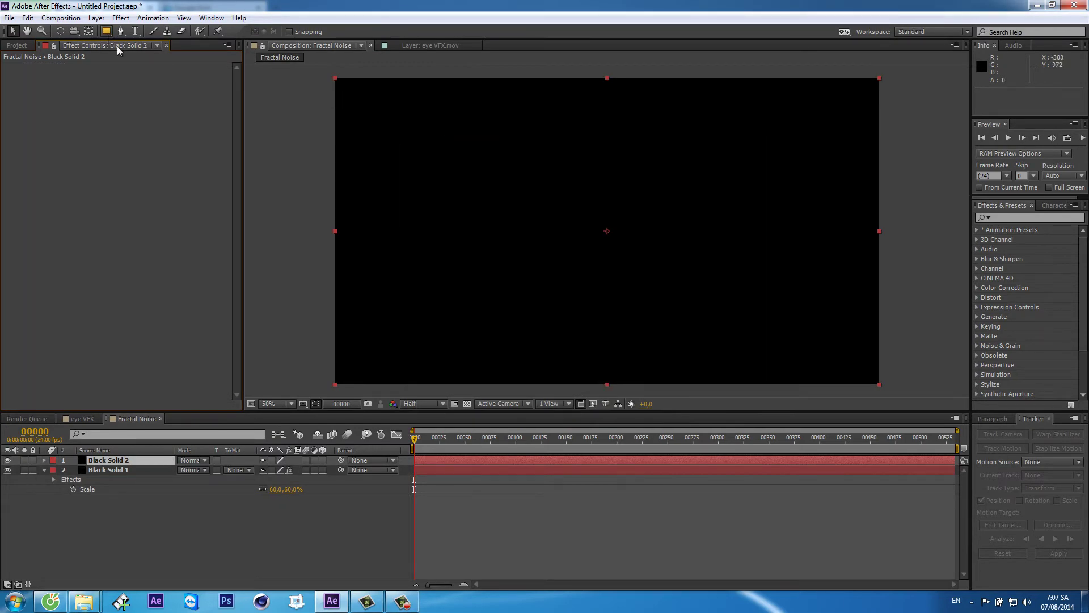
pyautogui.press('v')
# Draw a Subtract ellipse mask at the noise circle's centre to cut the pupil hole
pyautogui.click(7, 460)
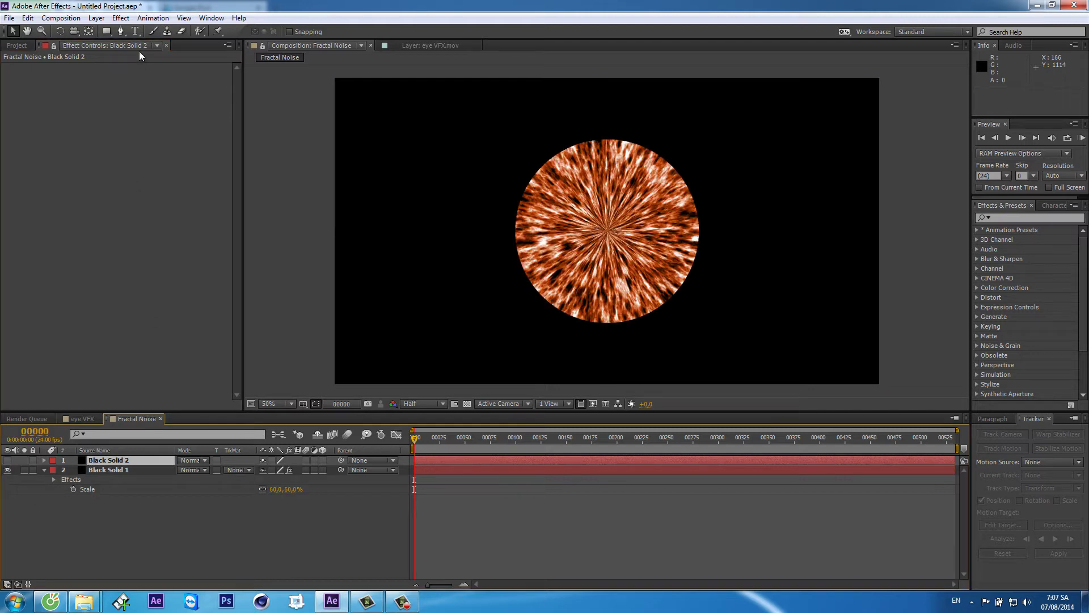
pyautogui.moveTo(106, 31); pyautogui.dragTo(151, 55)
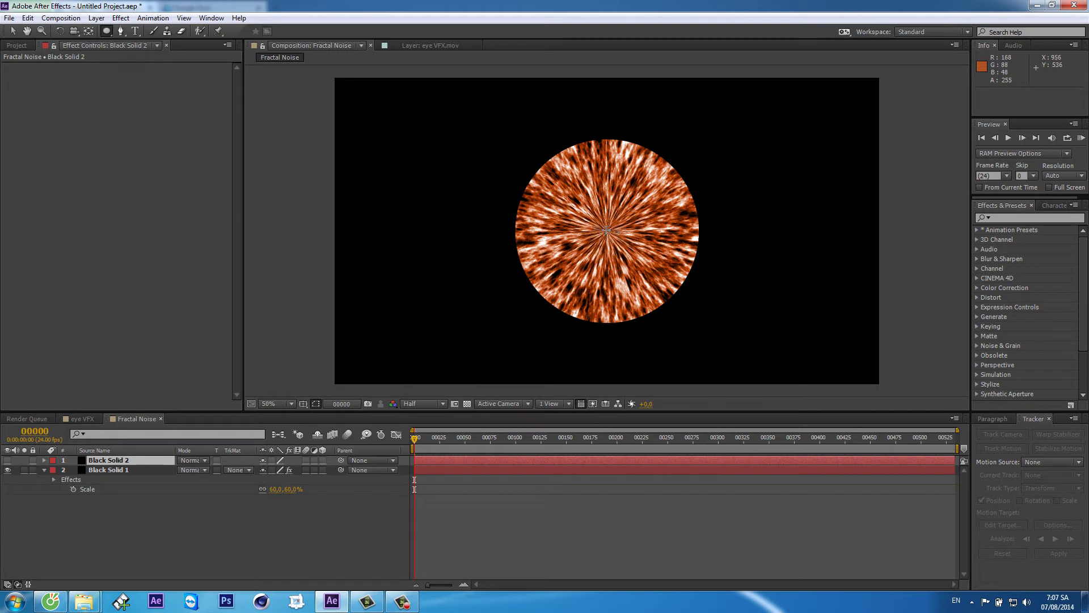
pyautogui.moveTo(605, 231)
pyautogui.mouseDown()
pyautogui.moveTo(650, 269)
pyautogui.moveTo(640, 254)
pyautogui.mouseUp()
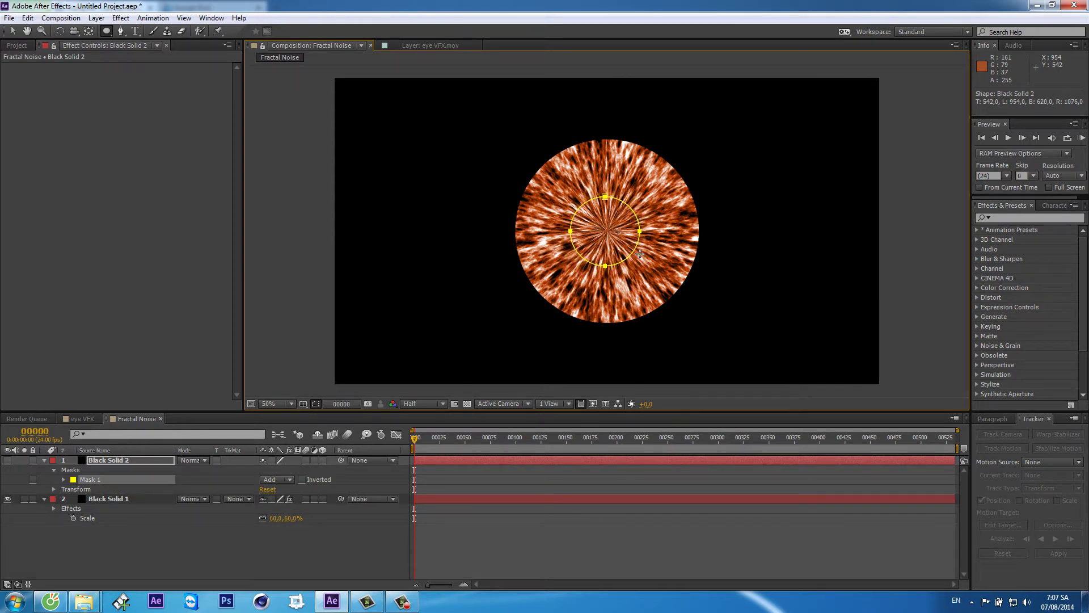
pyautogui.click(277, 480)
pyautogui.click(286, 520)
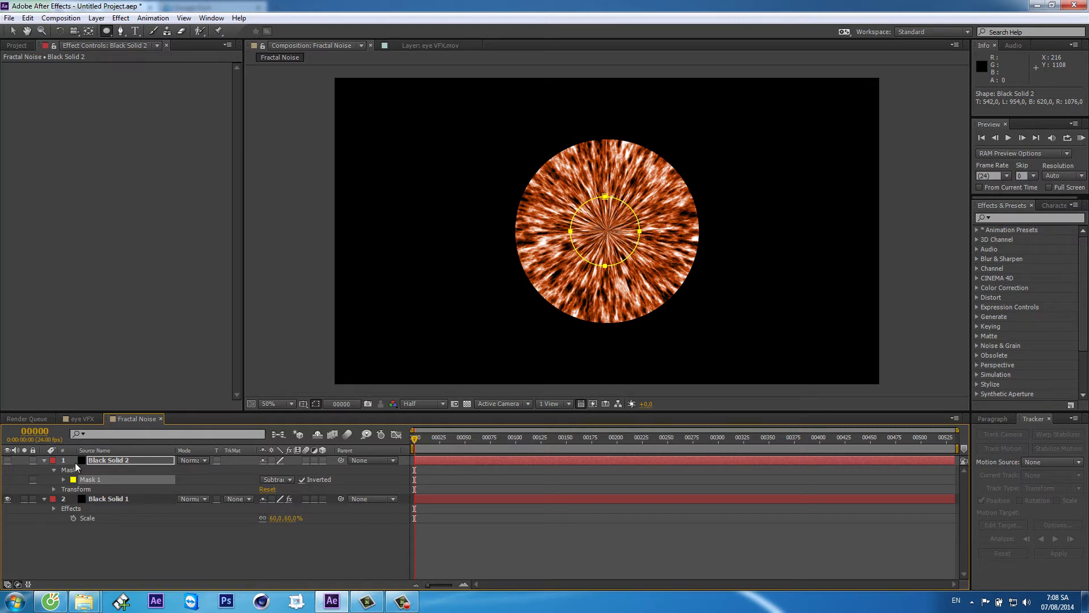
# Feather the pupil mask by 86 pixels, then return to the eye VFX comp's Project panel
pyautogui.click(8, 462)
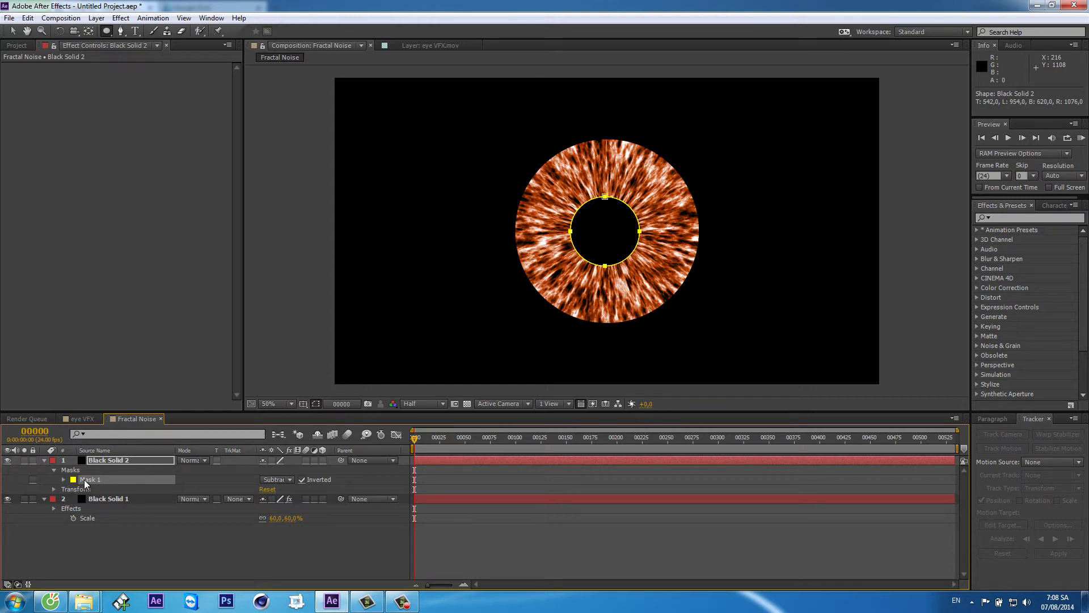
pyautogui.press('f')
pyautogui.click(282, 481)
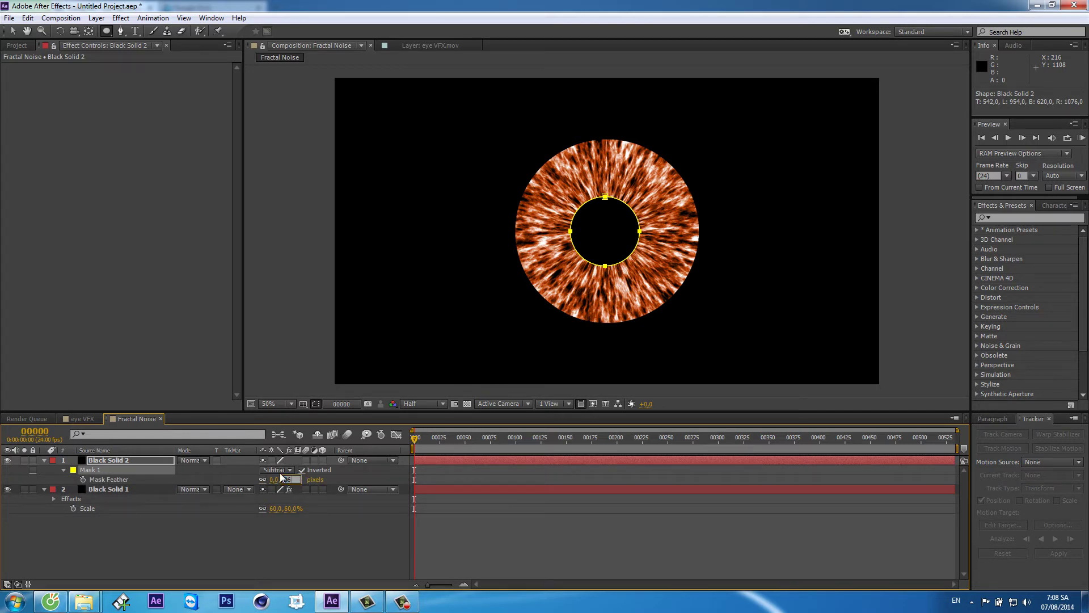
pyautogui.press('Return')
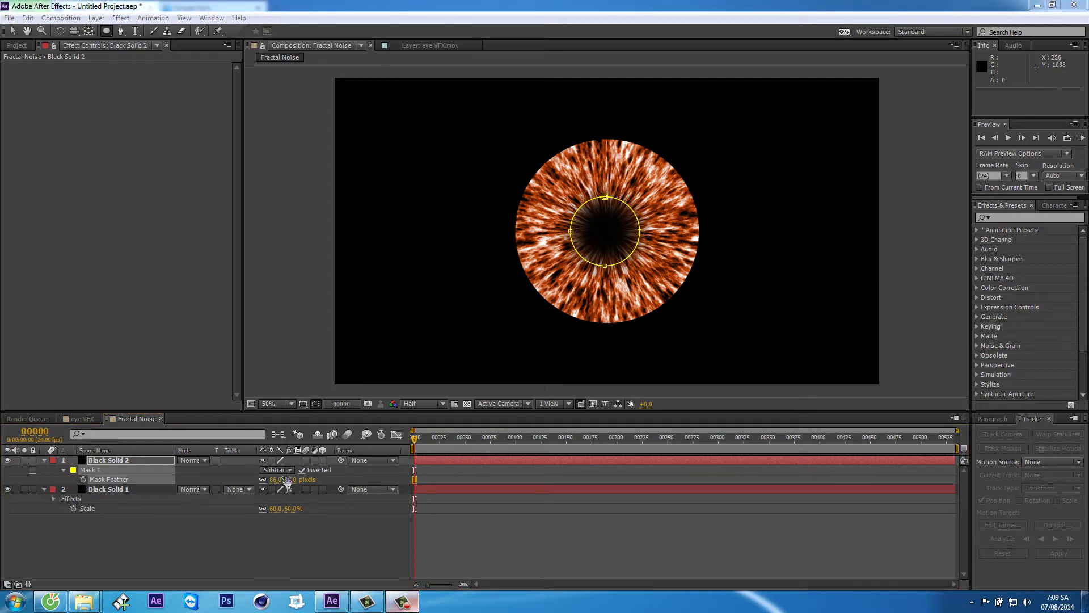
pyautogui.click(83, 419)
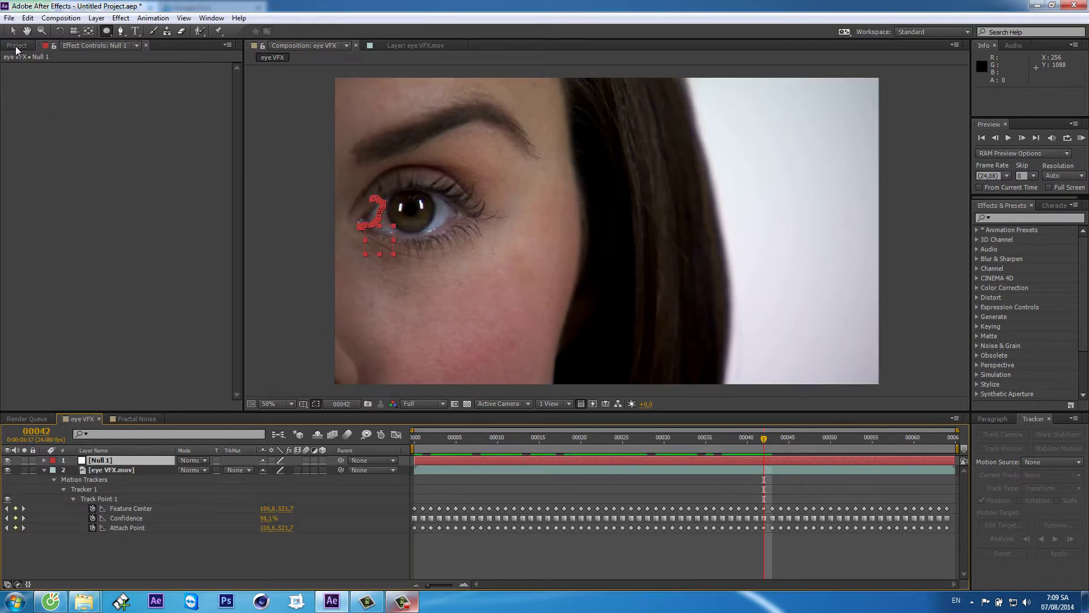
pyautogui.click(17, 47)
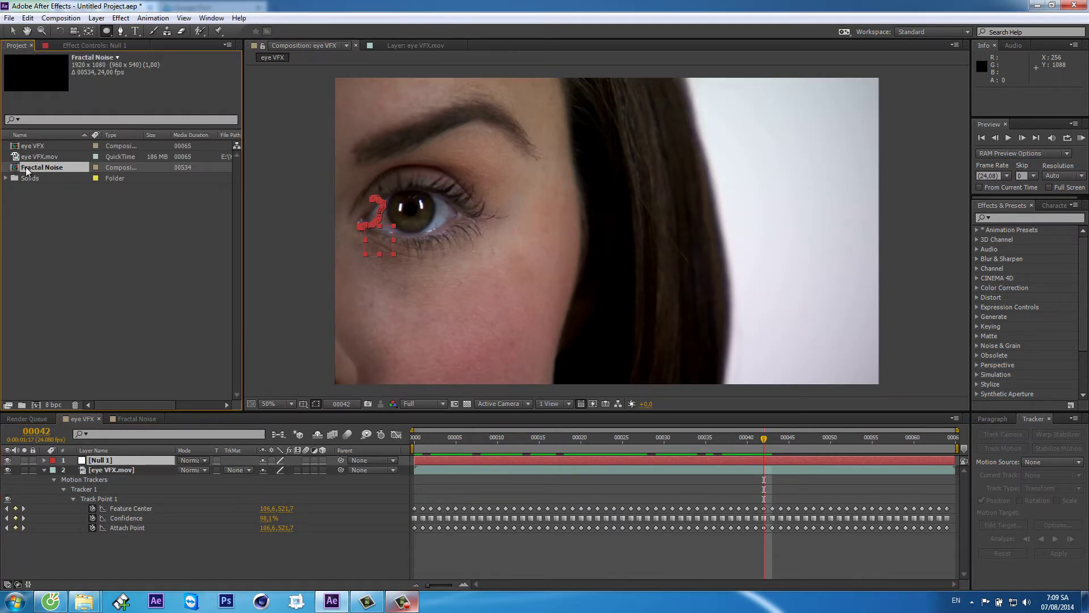
# Add the Fractal Noise comp to eye VFX, shrink it, and move it over the eye
pyautogui.moveTo(26, 169); pyautogui.dragTo(114, 458)
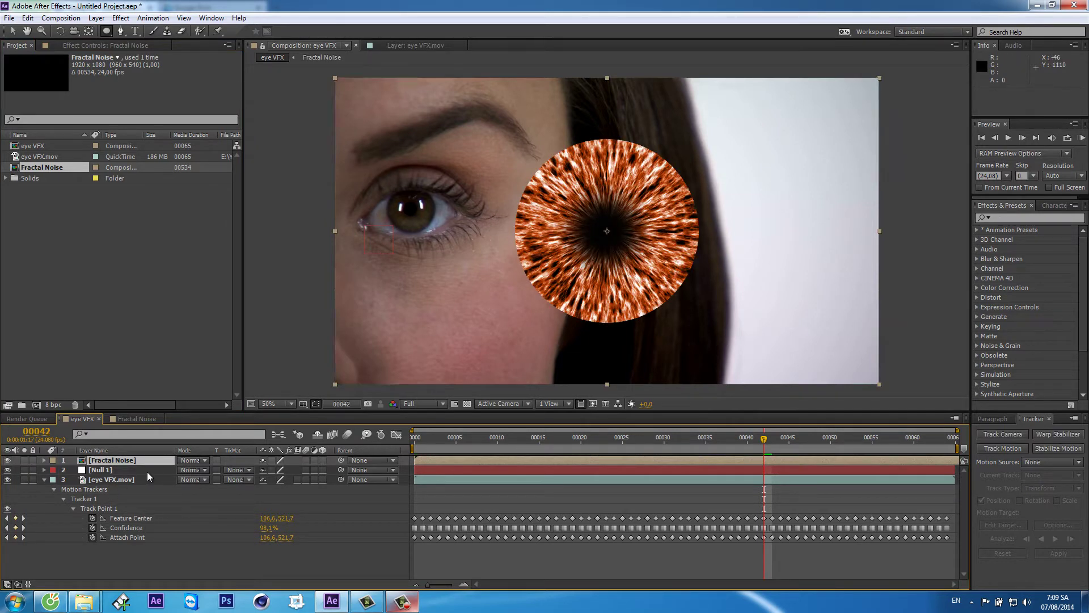
pyautogui.press('s')
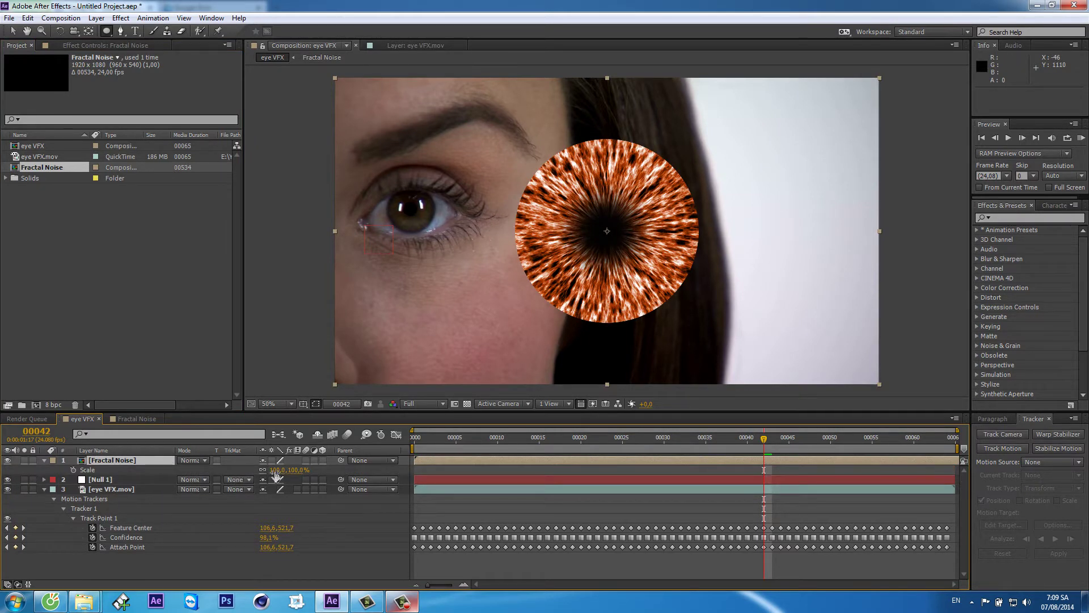
pyautogui.moveTo(276, 470); pyautogui.dragTo(235, 469)
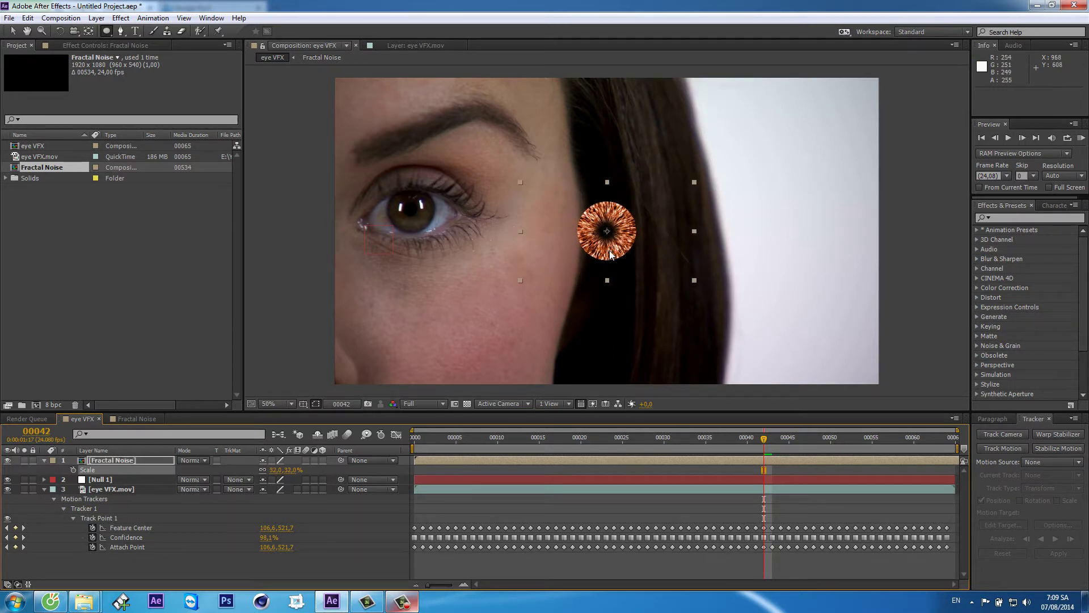
pyautogui.press('v')
pyautogui.moveTo(610, 254); pyautogui.dragTo(426, 239)
pyautogui.press('.')
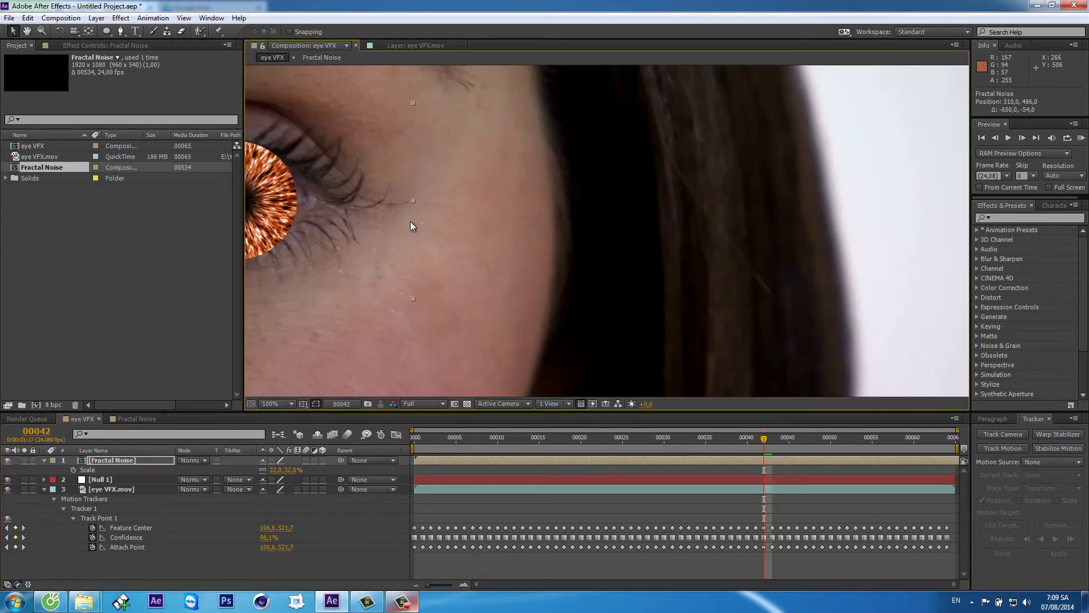
pyautogui.hscroll(-10, 523, 207)
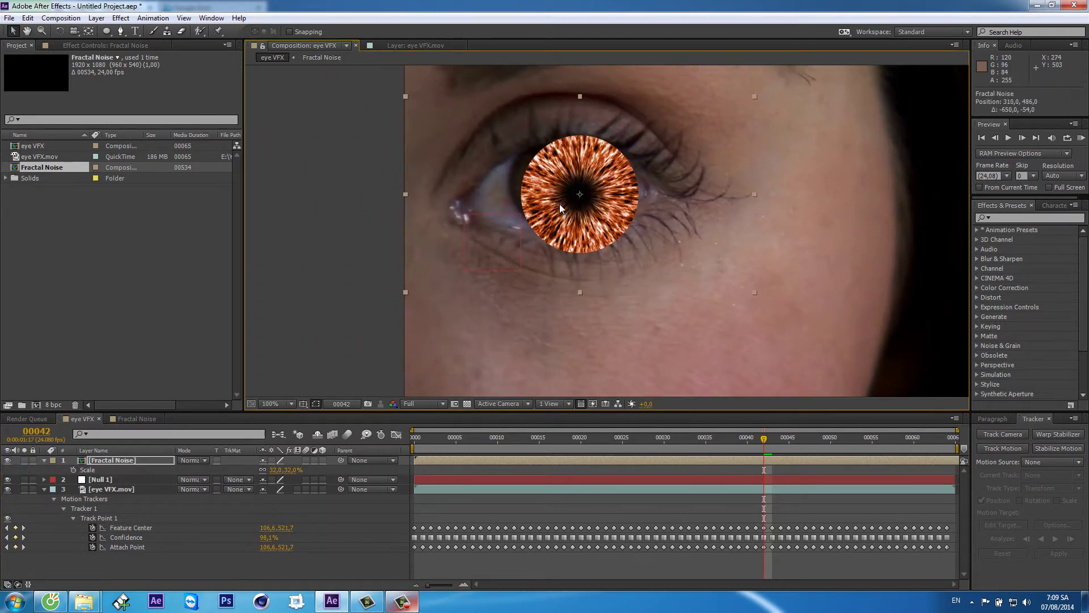
pyautogui.moveTo(560, 208); pyautogui.dragTo(538, 191)
# Set the iris layer's Scale to 24% and nudge it to centre over the iris
pyautogui.moveTo(278, 471); pyautogui.dragTo(266, 469)
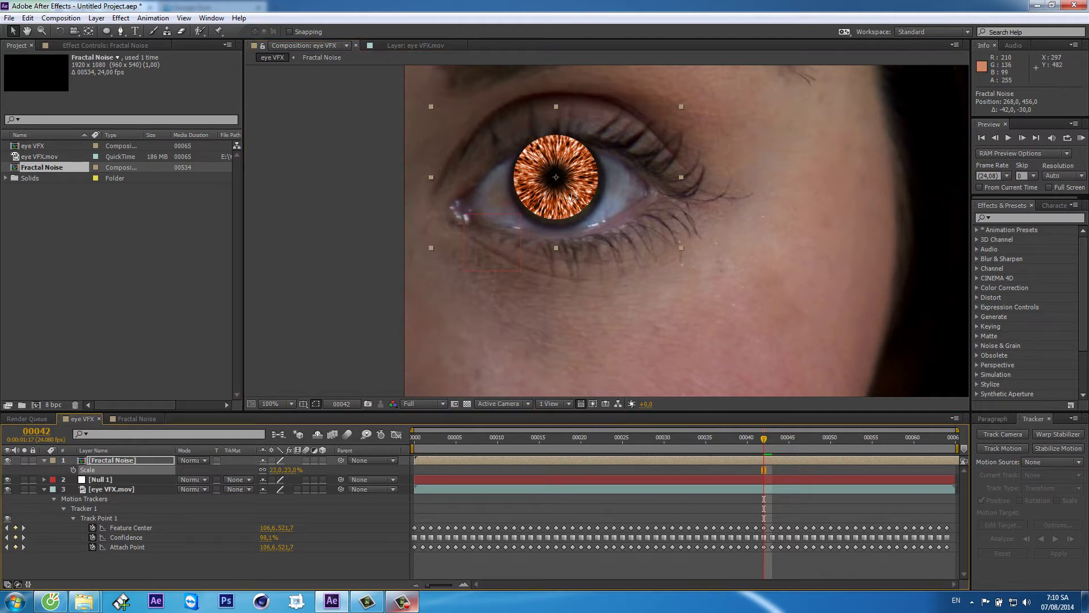
pyautogui.moveTo(573, 195); pyautogui.dragTo(575, 203)
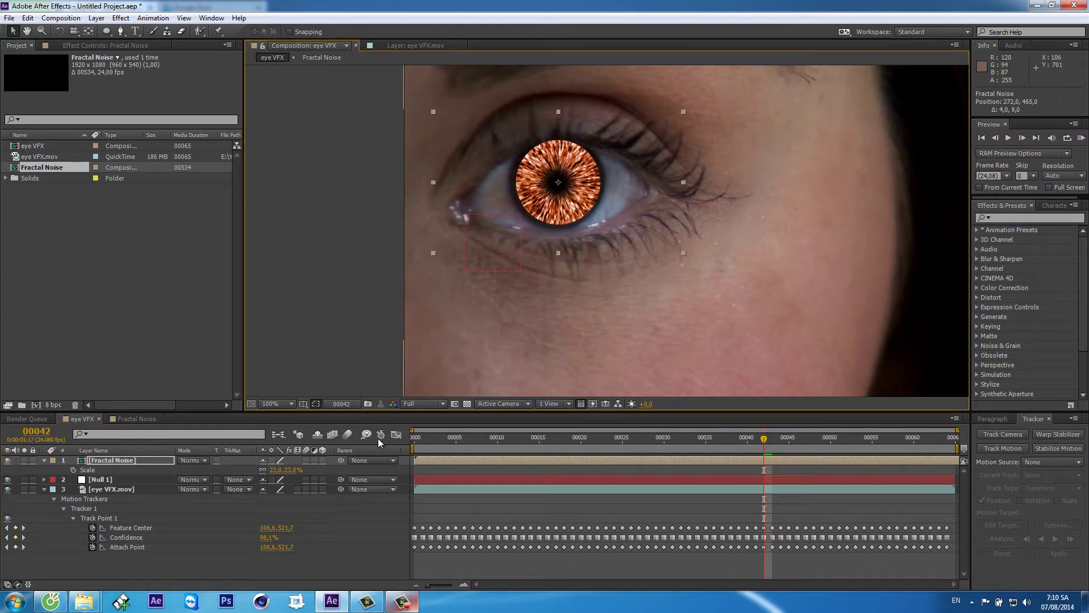
pyautogui.click(298, 469)
pyautogui.write('24')
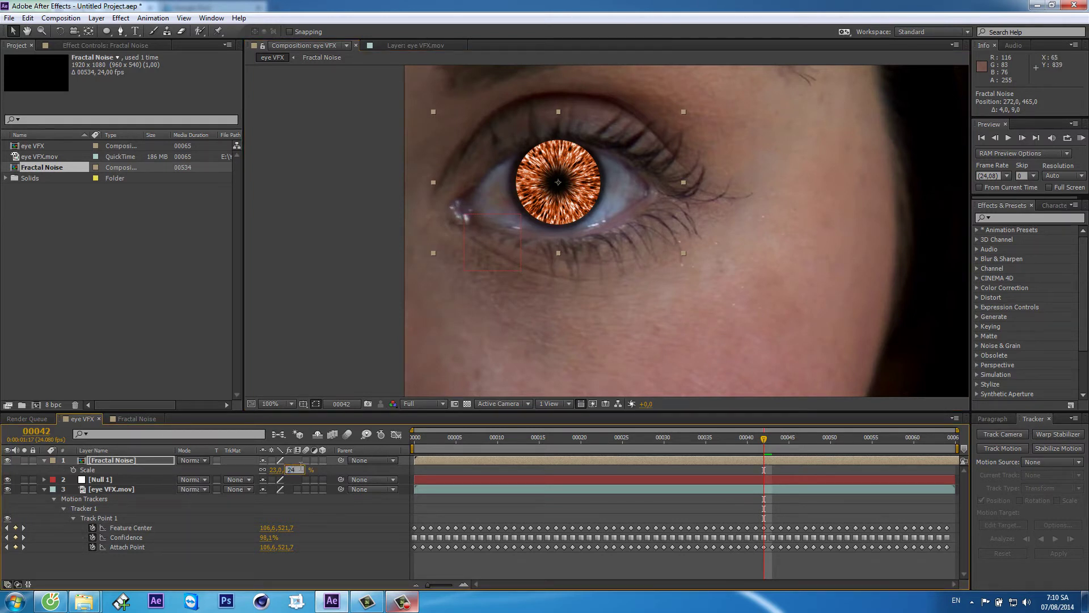
pyautogui.press('Return')
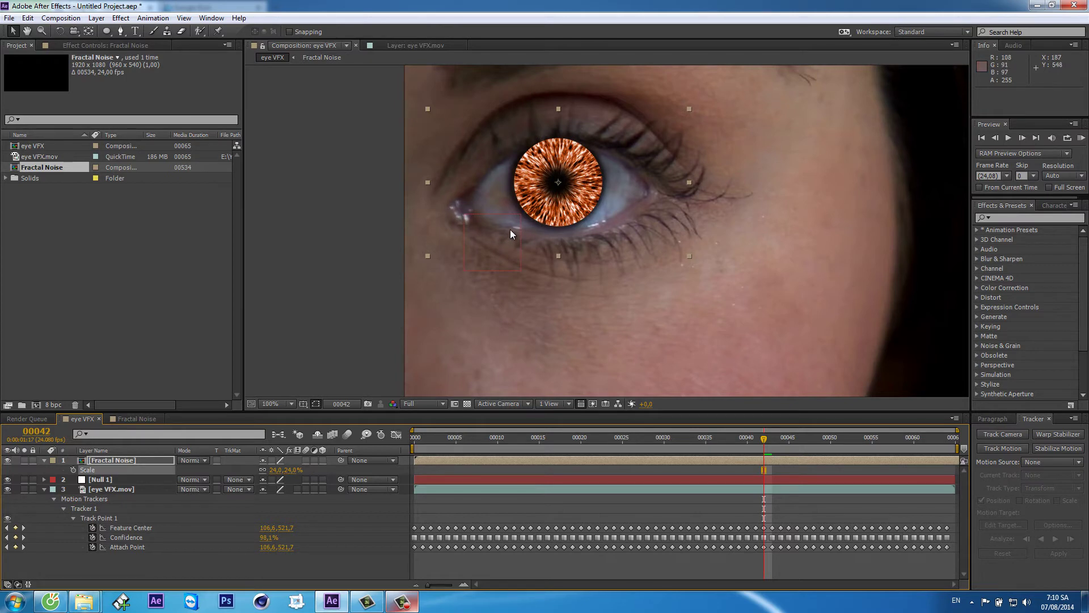
pyautogui.click(512, 224)
pyautogui.press('Left')
pyautogui.press('Left')
pyautogui.press('Up')
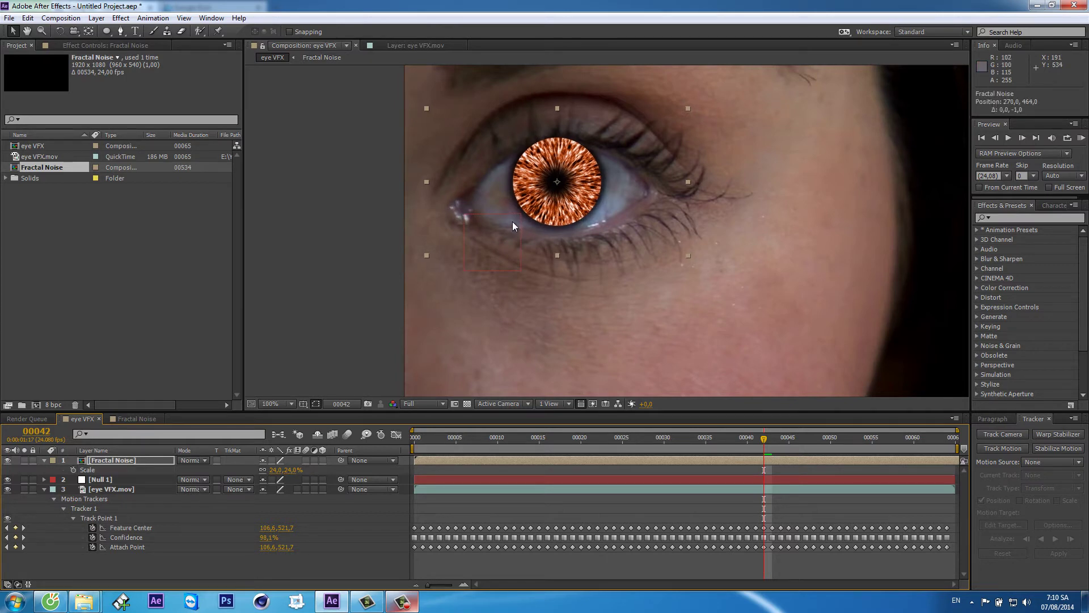
# Blend the Fractal Noise iris with Overlay mode at 80% opacity
pyautogui.click(187, 460)
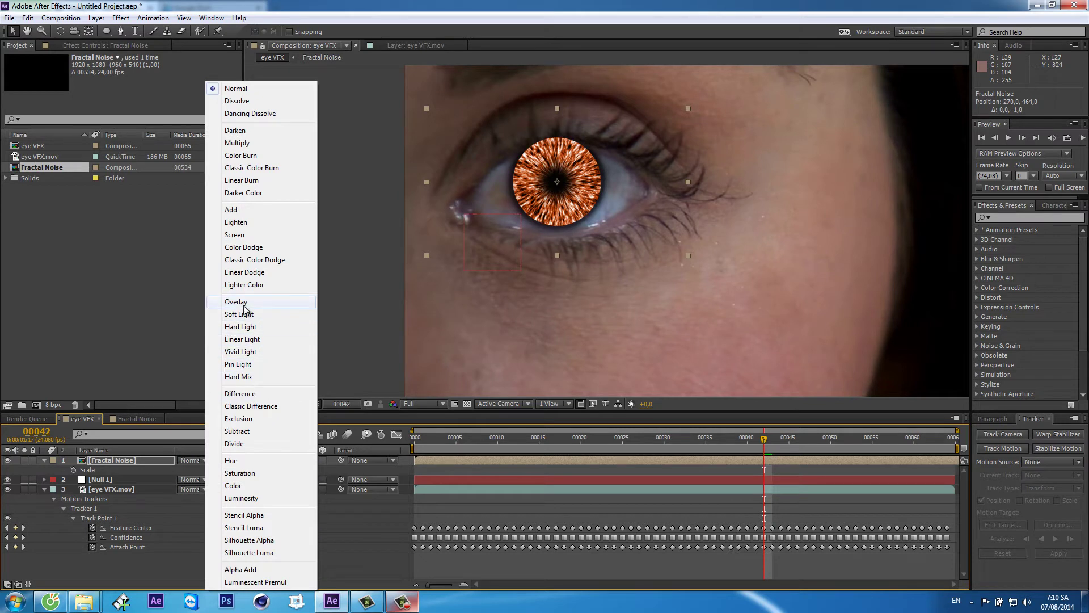
pyautogui.click(245, 302)
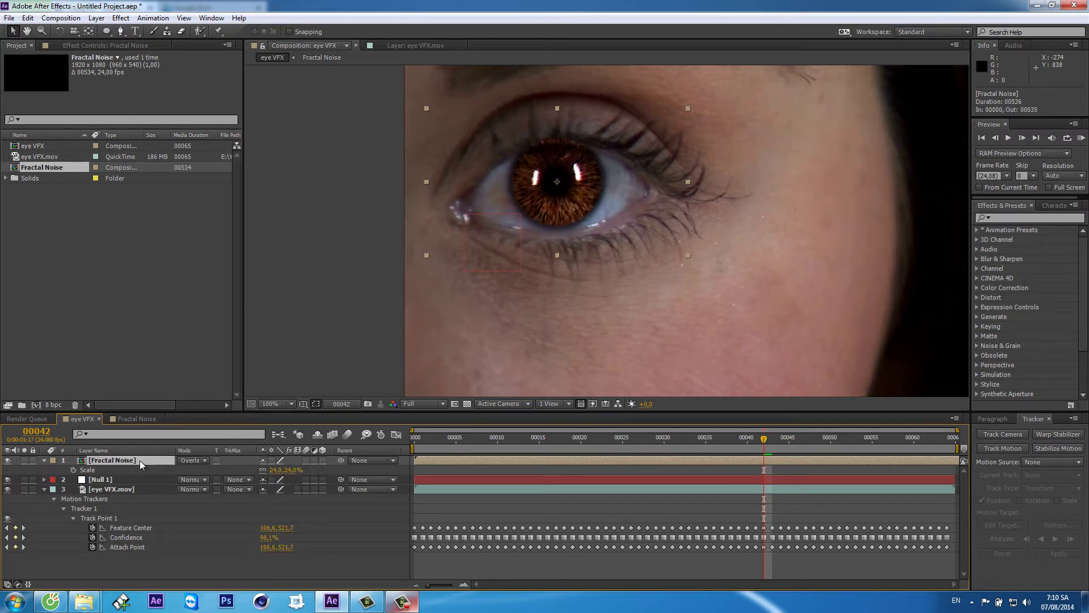
pyautogui.press('t')
pyautogui.click(268, 470)
pyautogui.press('Return')
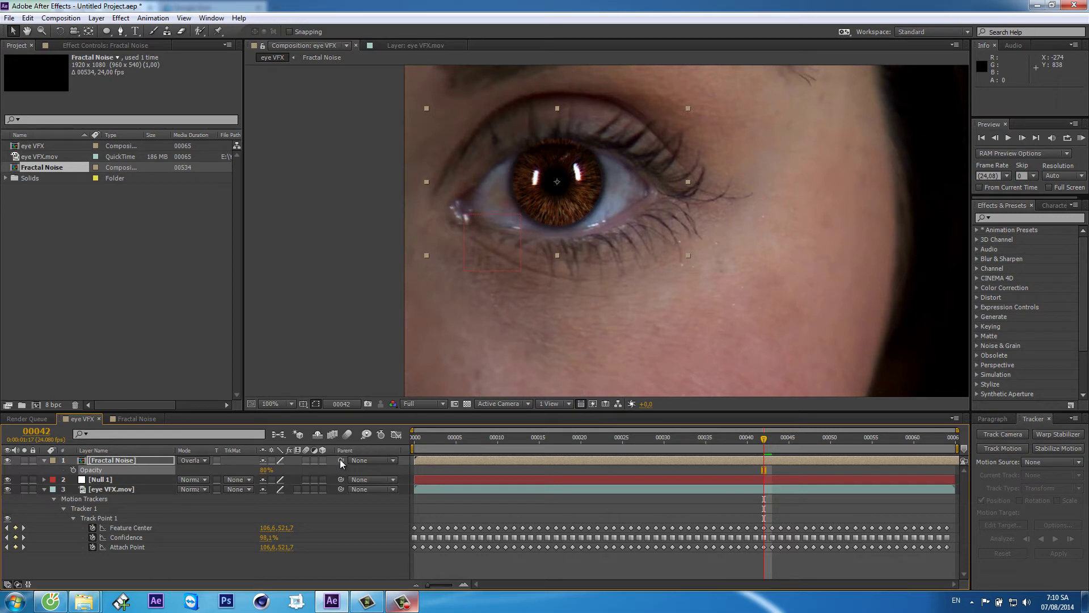
# Parent the iris layer to Null 1 and render a RAM preview
pyautogui.moveTo(341, 462); pyautogui.dragTo(114, 481)
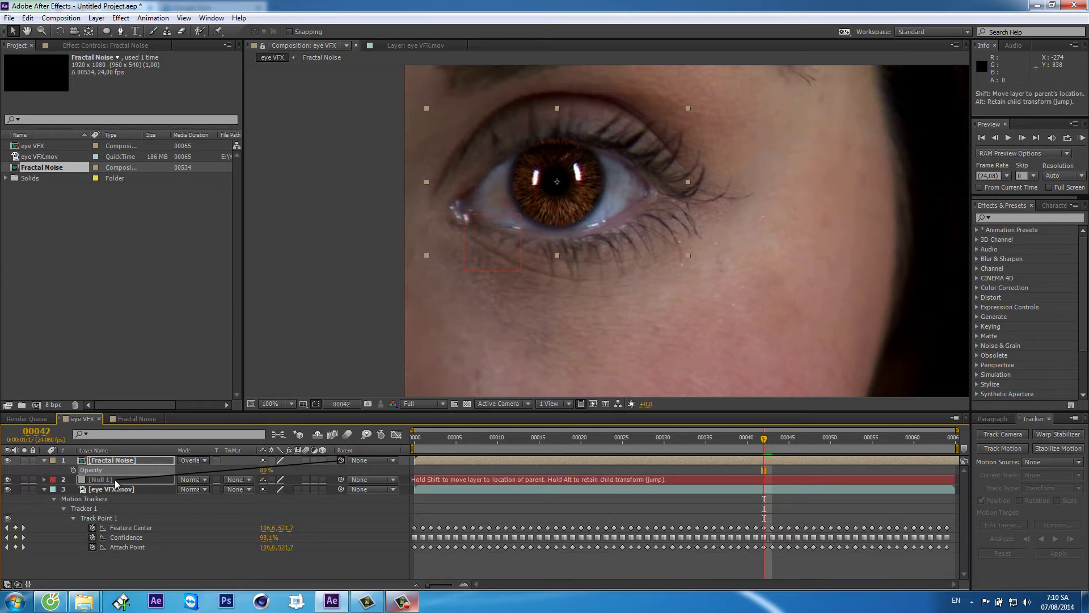
pyautogui.moveTo(115, 480); pyautogui.dragTo(117, 480)
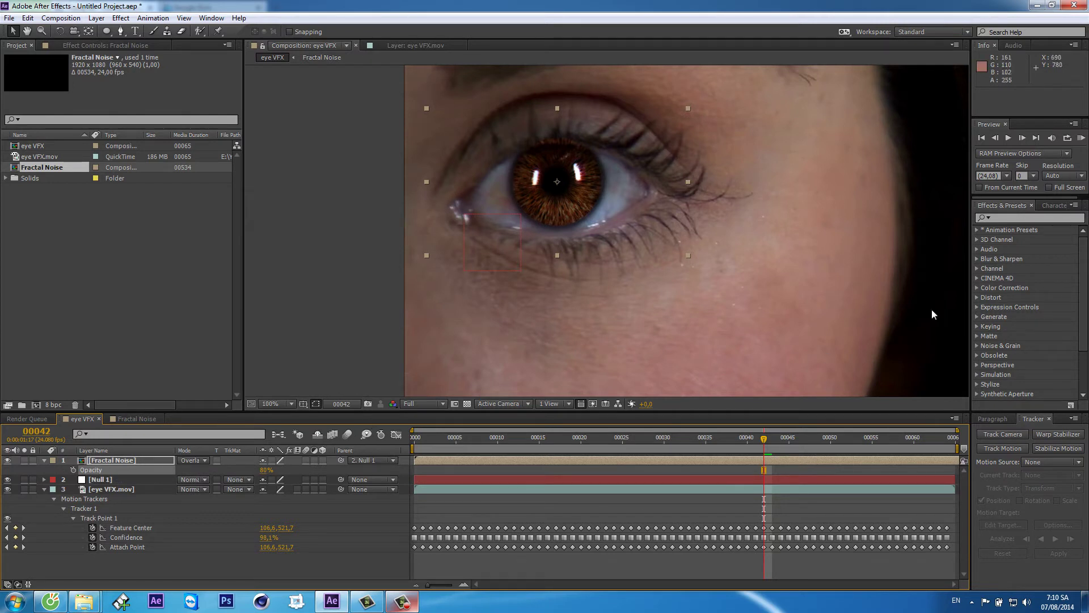
pyautogui.click(1082, 138)
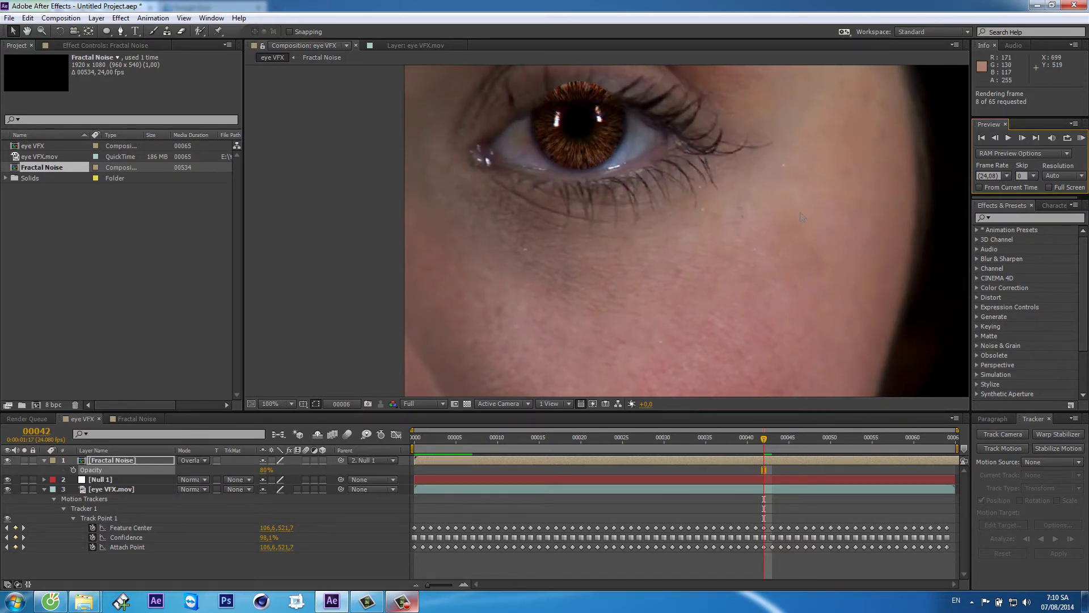
# Start the work area at frame 10, set preview resolution to Half, and play the RAM preview
pyautogui.scroll(-2, 736, 227)
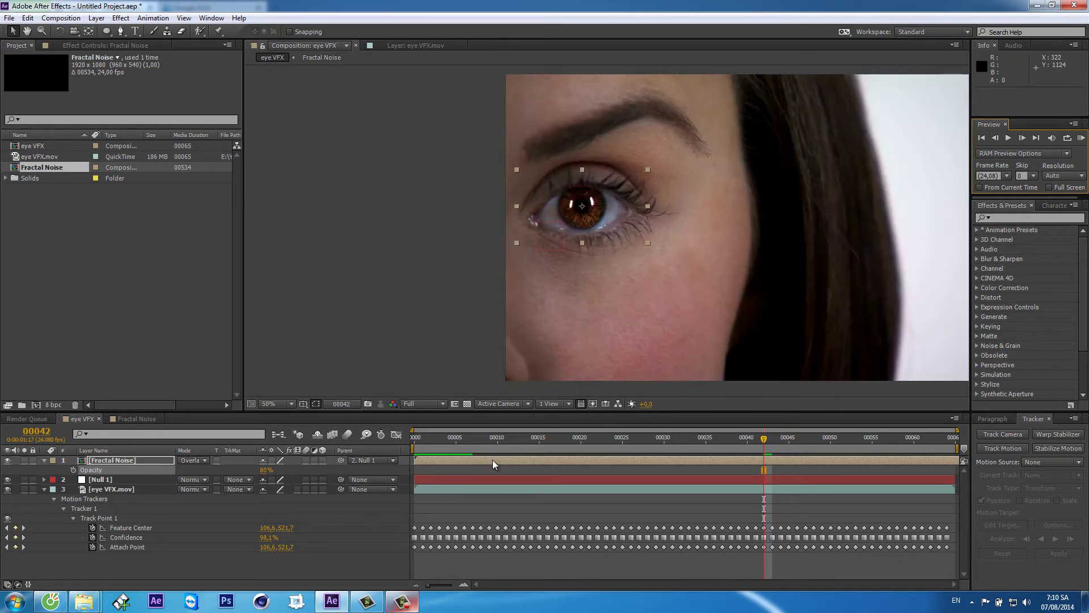
pyautogui.click(498, 438)
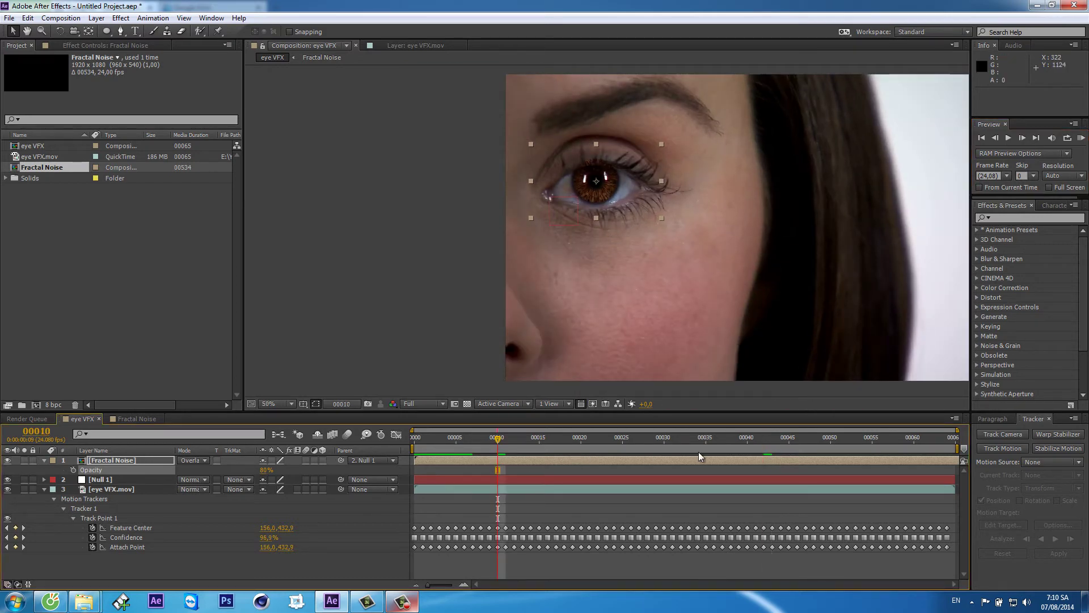
pyautogui.press('b')
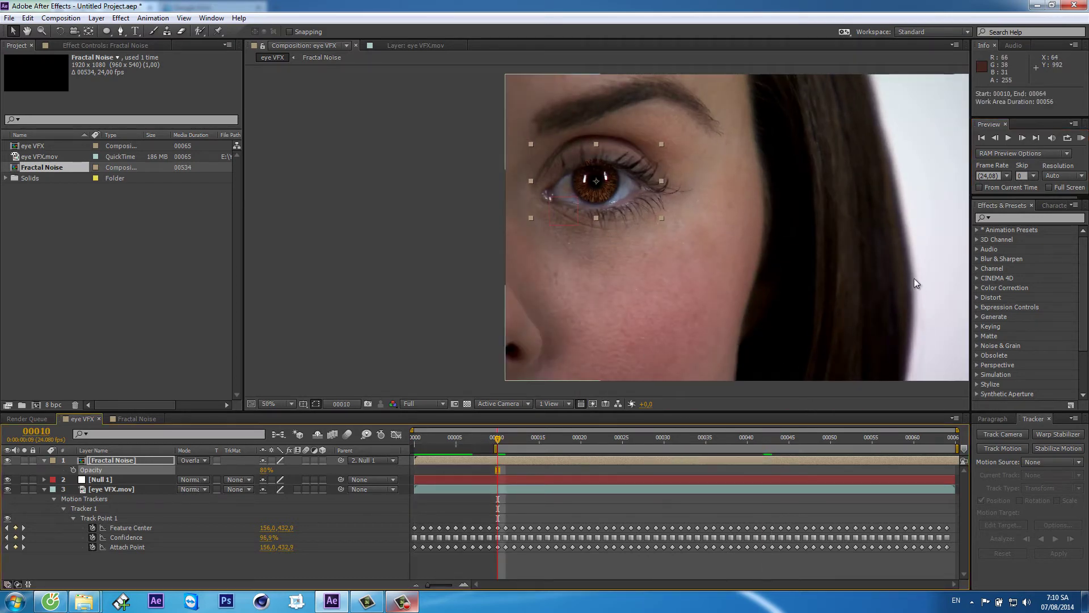
pyautogui.click(422, 404)
pyautogui.click(424, 443)
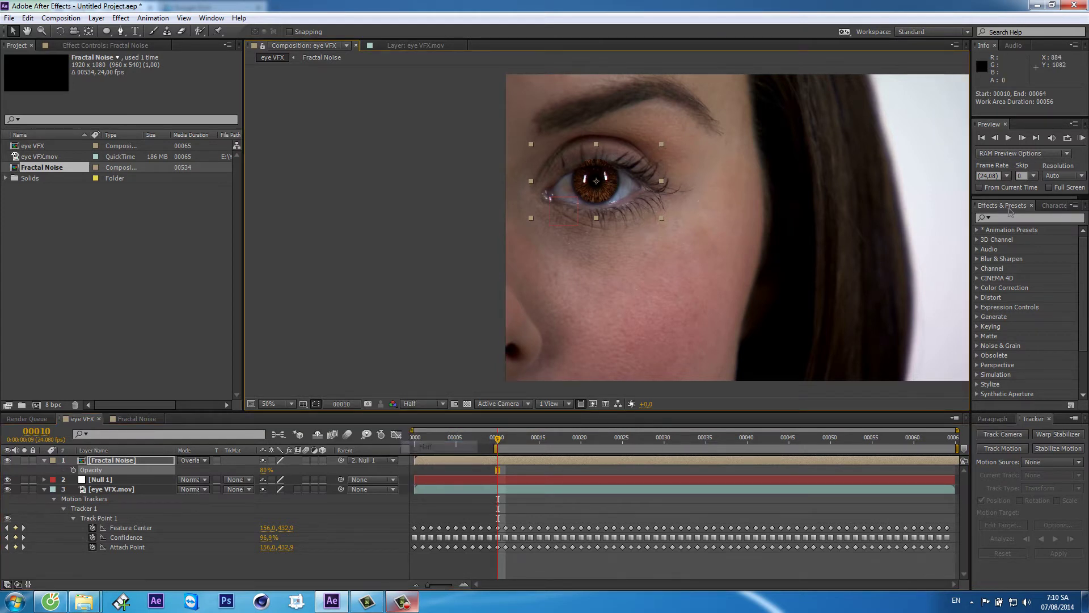
pyautogui.click(1081, 138)
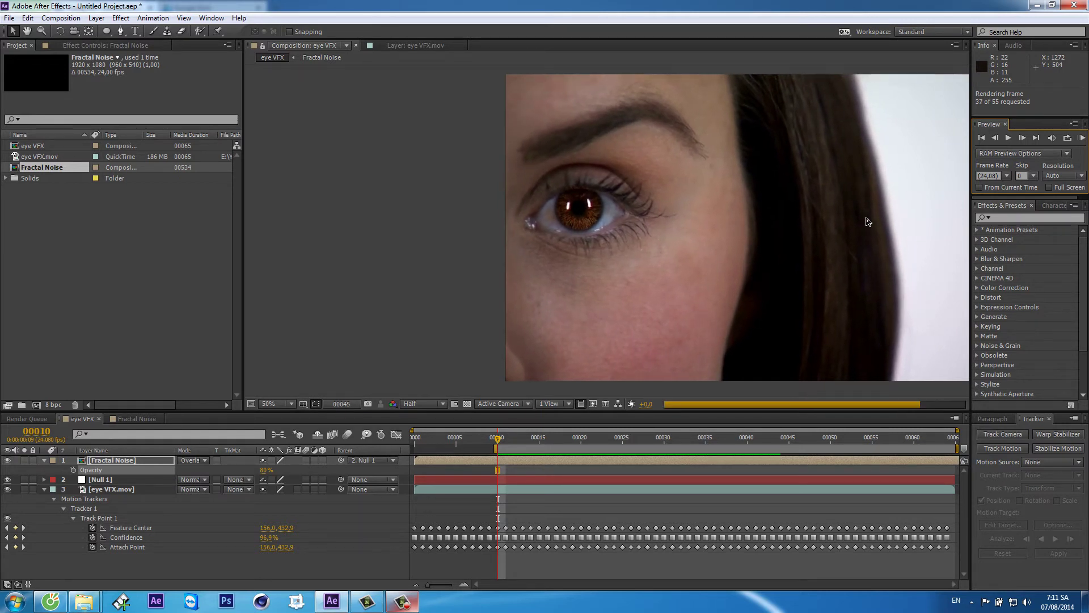
pyautogui.press('space')
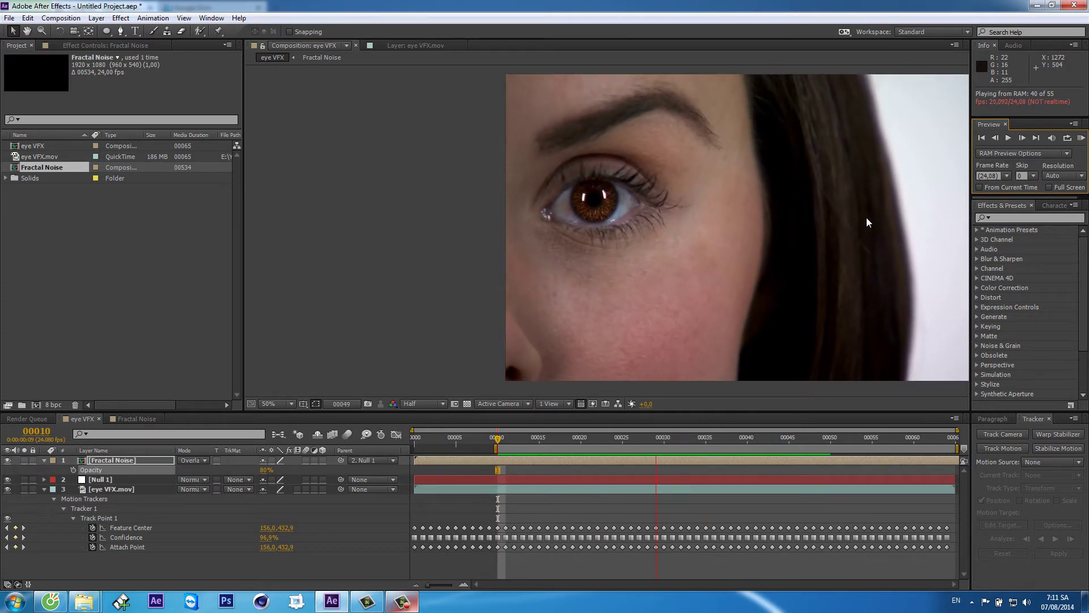
pyautogui.press('space')
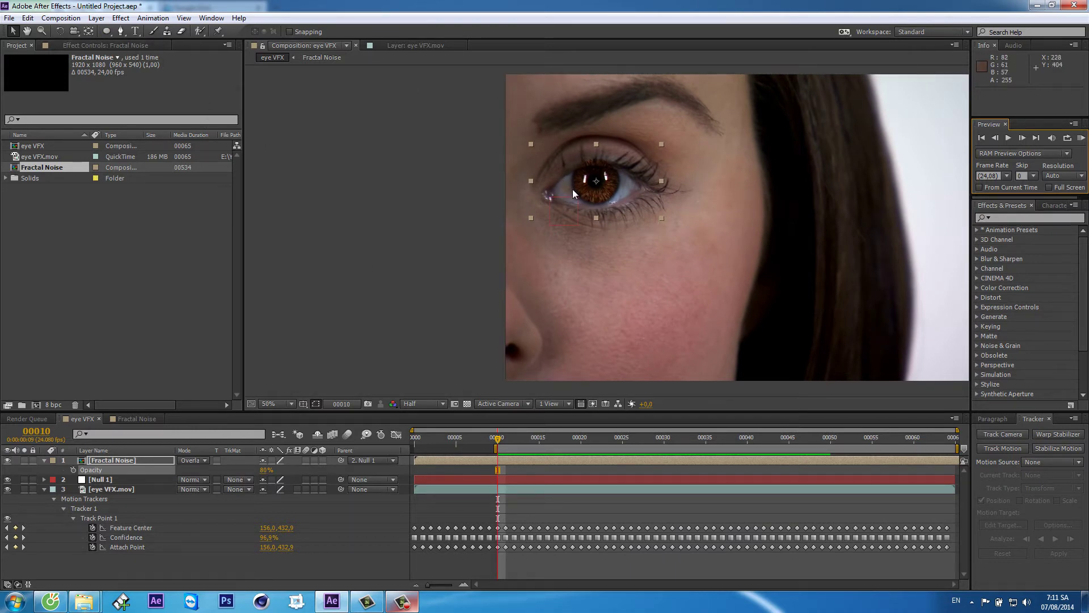
pyautogui.moveTo(573, 193); pyautogui.dragTo(611, 201)
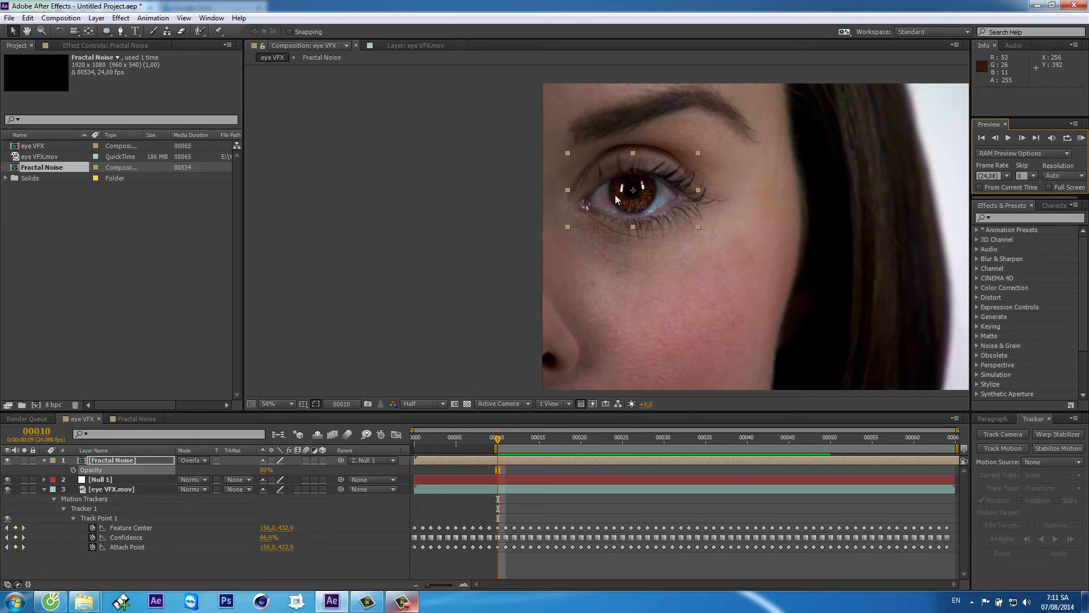
# Add a new black solid, hide it and Fractal Noise, and frame the eye at 100%
pyautogui.click(95, 17)
pyautogui.moveTo(131, 31)
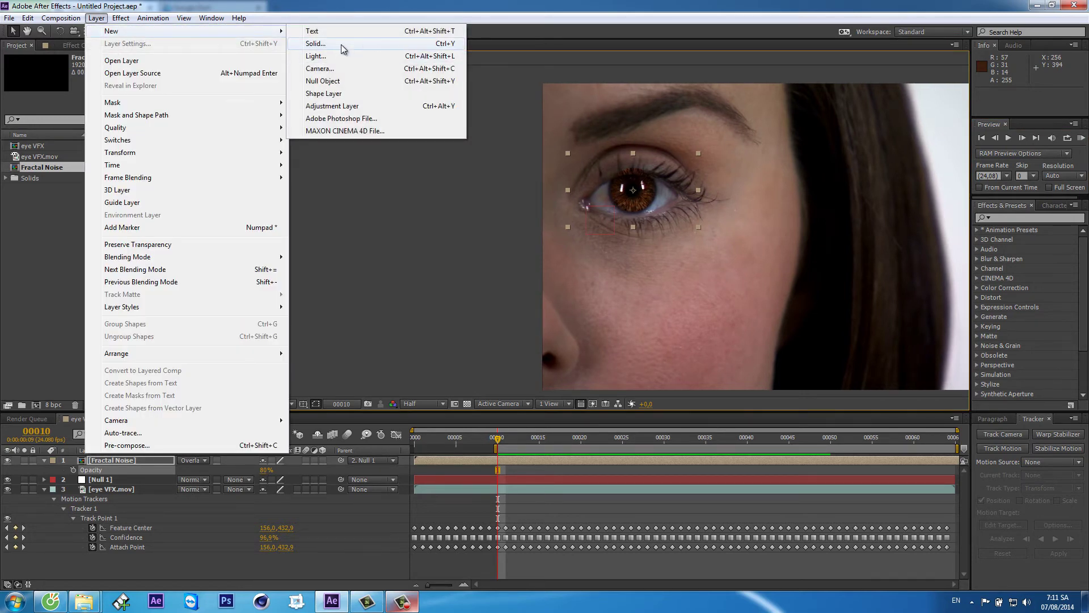
pyautogui.click(316, 44)
pyautogui.click(590, 400)
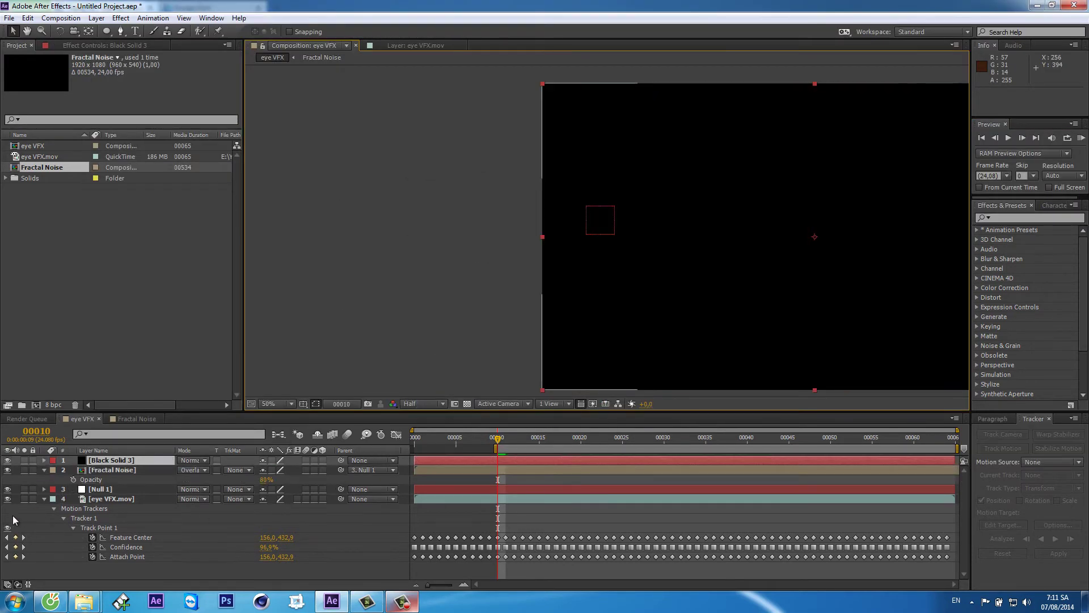
pyautogui.click(7, 460)
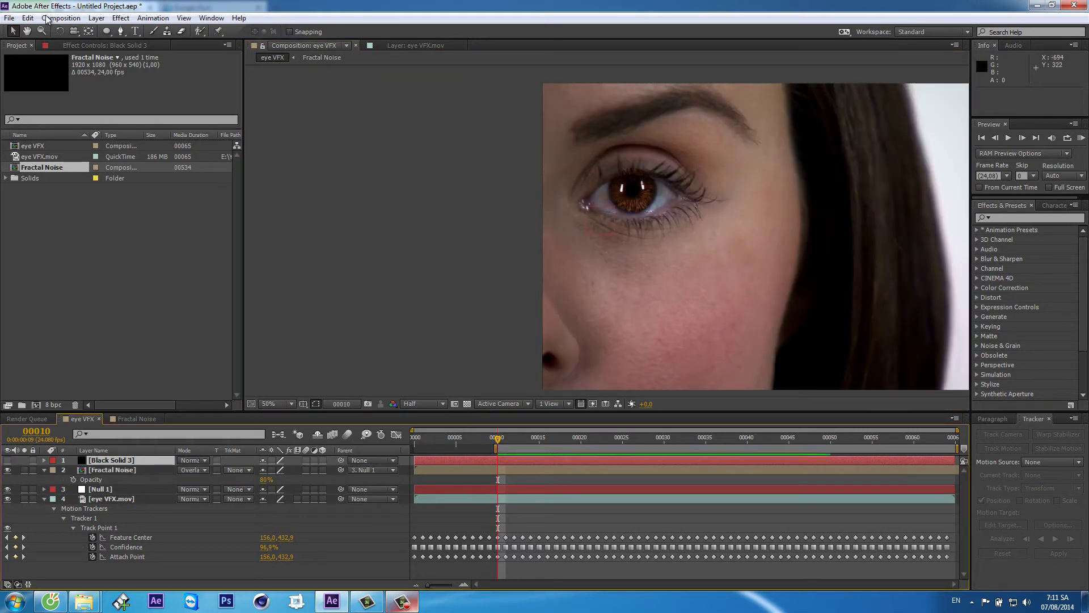
pyautogui.click(121, 30)
pyautogui.moveTo(597, 194); pyautogui.dragTo(529, 191)
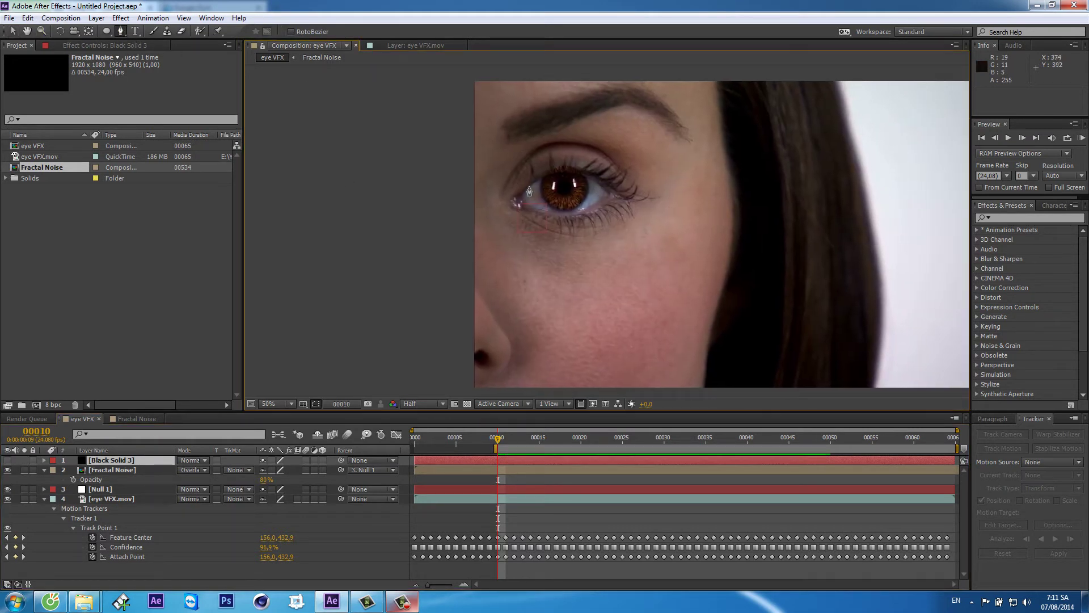
pyautogui.press('.')
pyautogui.moveTo(469, 231); pyautogui.dragTo(465, 299)
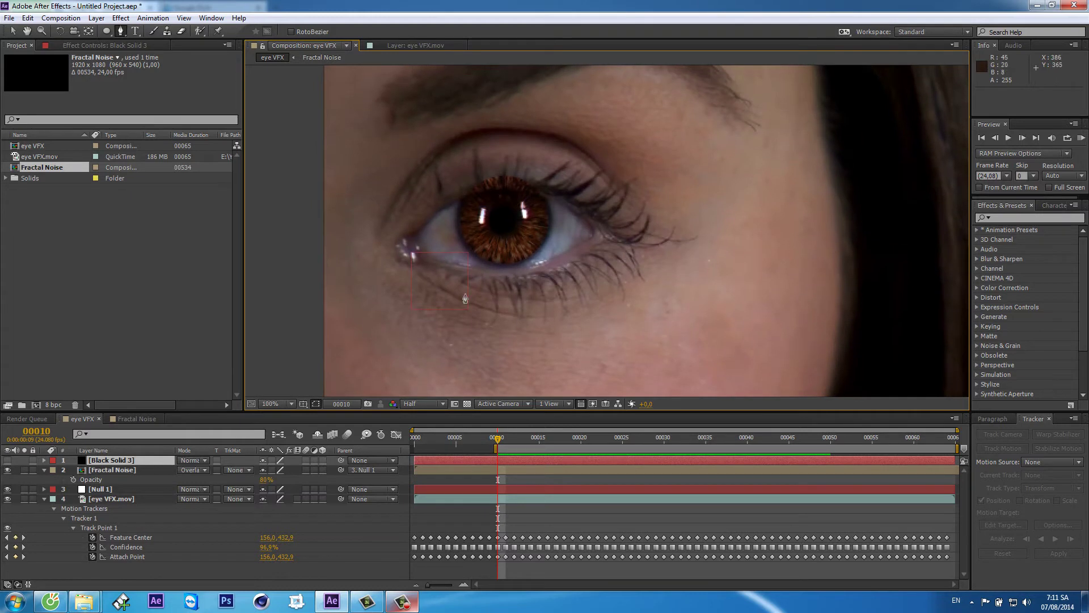
pyautogui.click(111, 479)
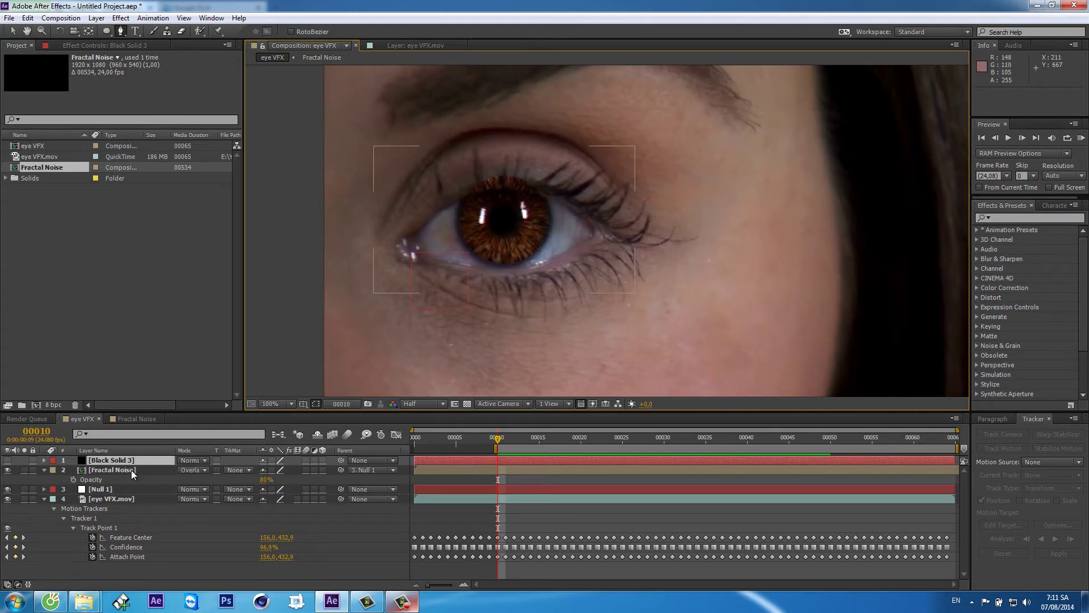
pyautogui.click(8, 470)
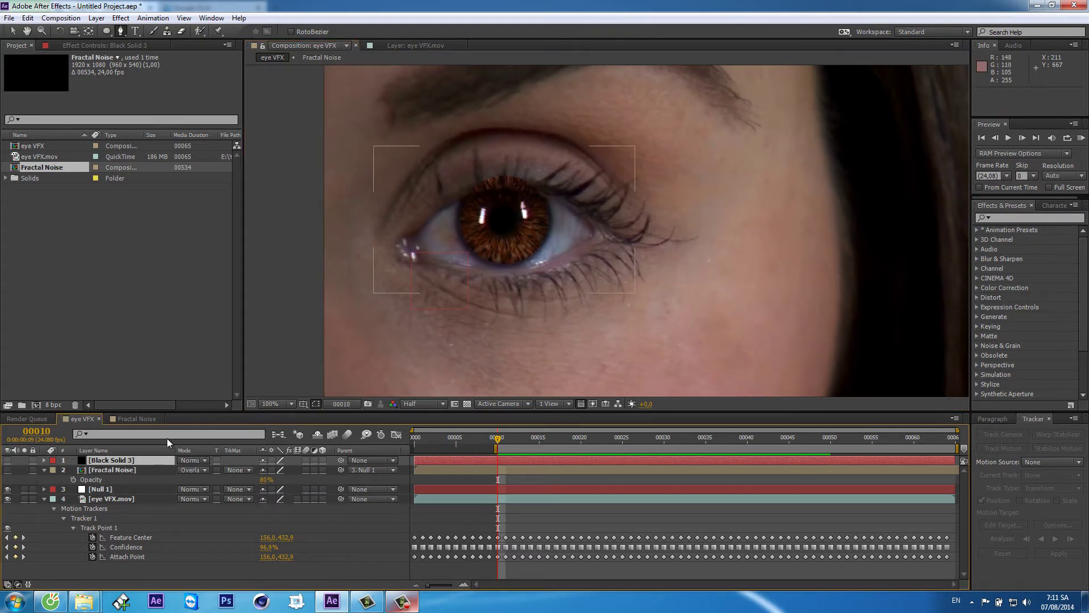
# Undo a first mask attempt and enable RotoBezier for smooth mask points
pyautogui.click(407, 240)
pyautogui.click(425, 224)
pyautogui.click(443, 209)
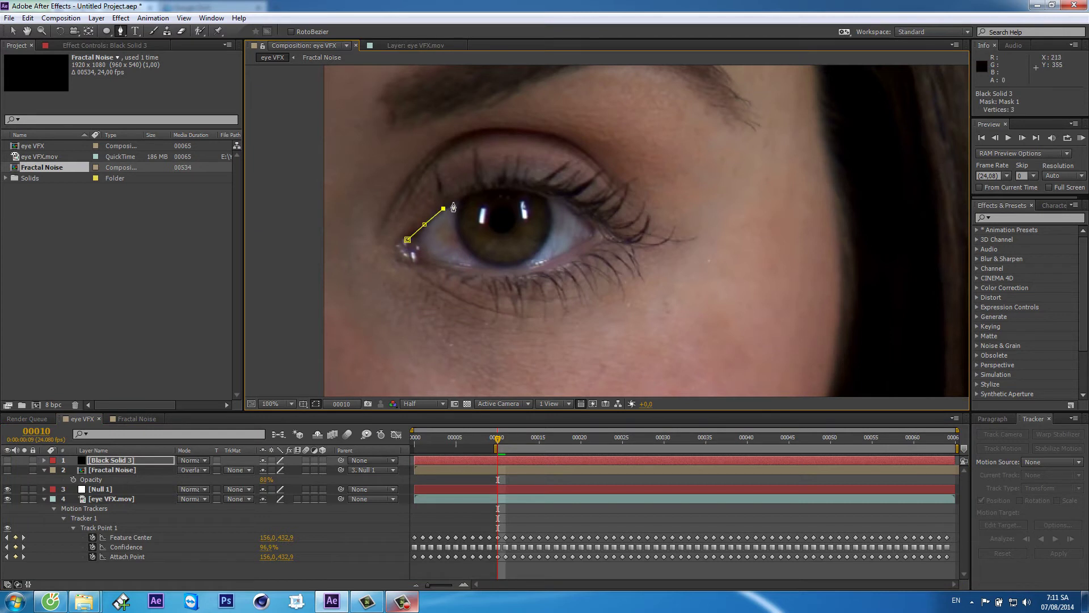
pyautogui.hotkey('ctrl', 'z')
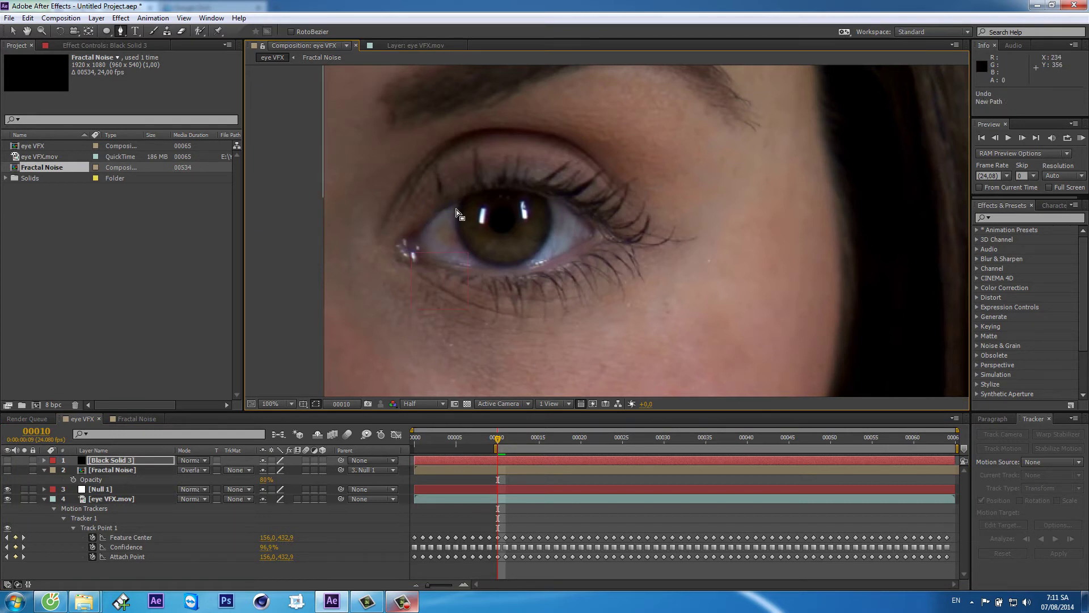
pyautogui.click(291, 32)
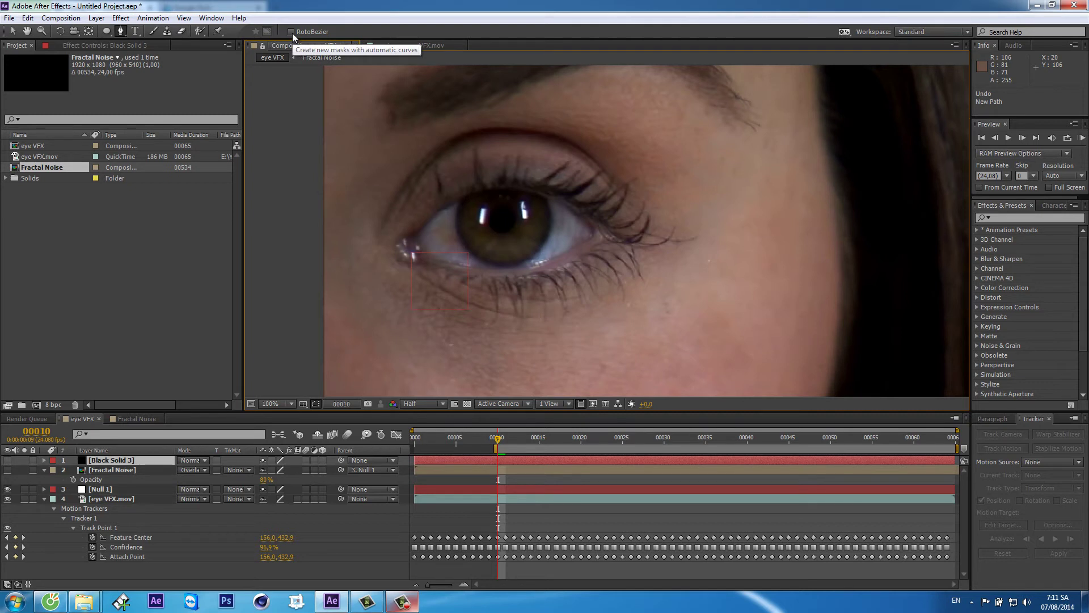
# Trace a closed RotoBezier mask around the eye opening, then show both layers again
pyautogui.click(402, 242)
pyautogui.click(425, 225)
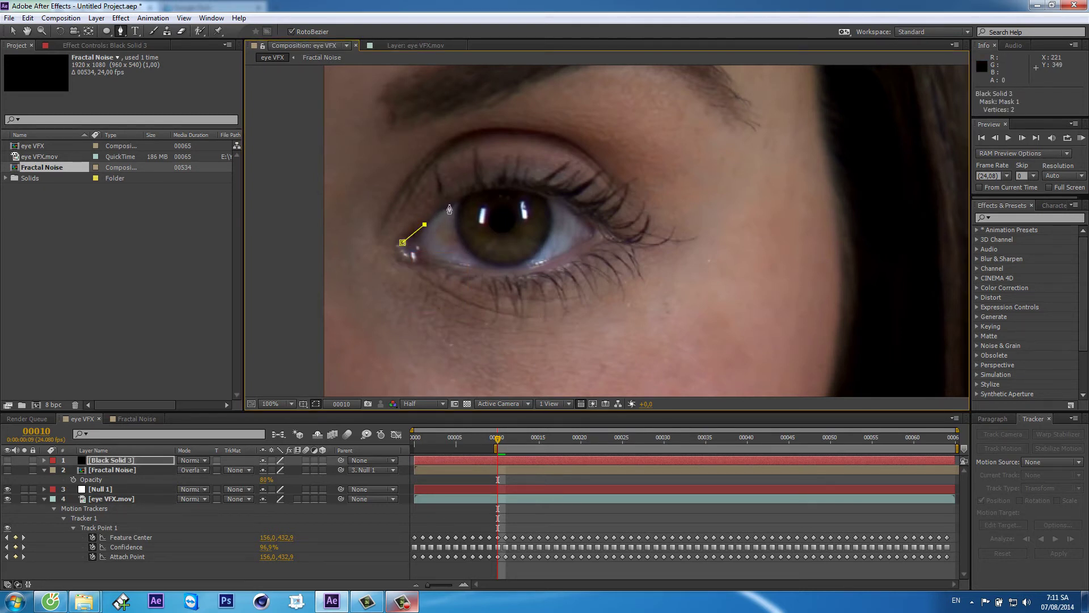
pyautogui.click(449, 205)
pyautogui.click(474, 193)
pyautogui.click(501, 187)
pyautogui.click(533, 192)
pyautogui.click(559, 203)
pyautogui.click(577, 216)
pyautogui.click(591, 236)
pyautogui.click(577, 247)
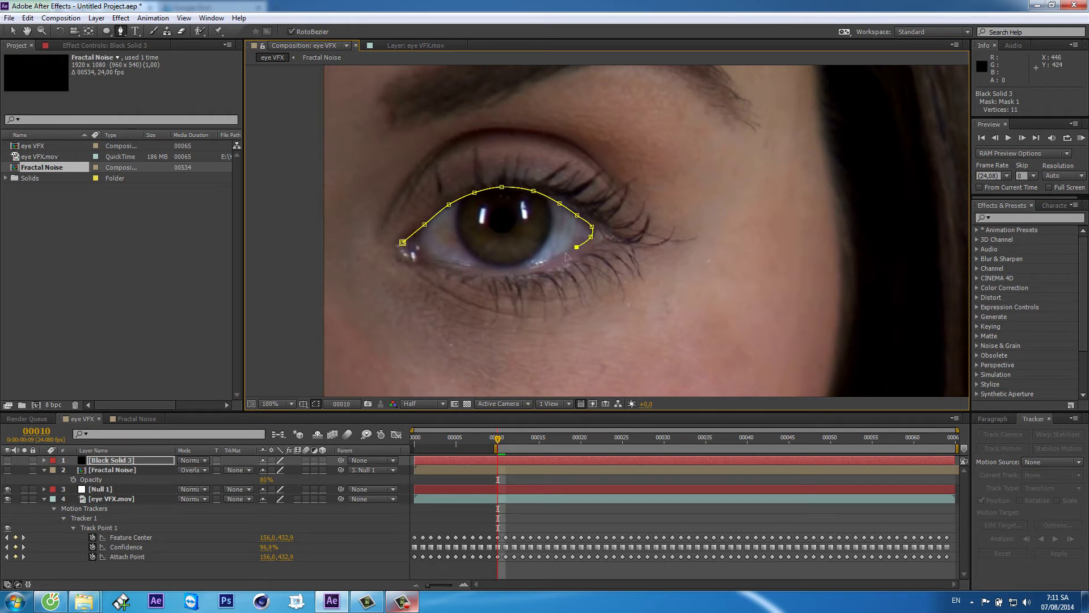
pyautogui.click(538, 264)
pyautogui.click(505, 272)
pyautogui.click(473, 269)
pyautogui.click(427, 258)
pyautogui.click(403, 243)
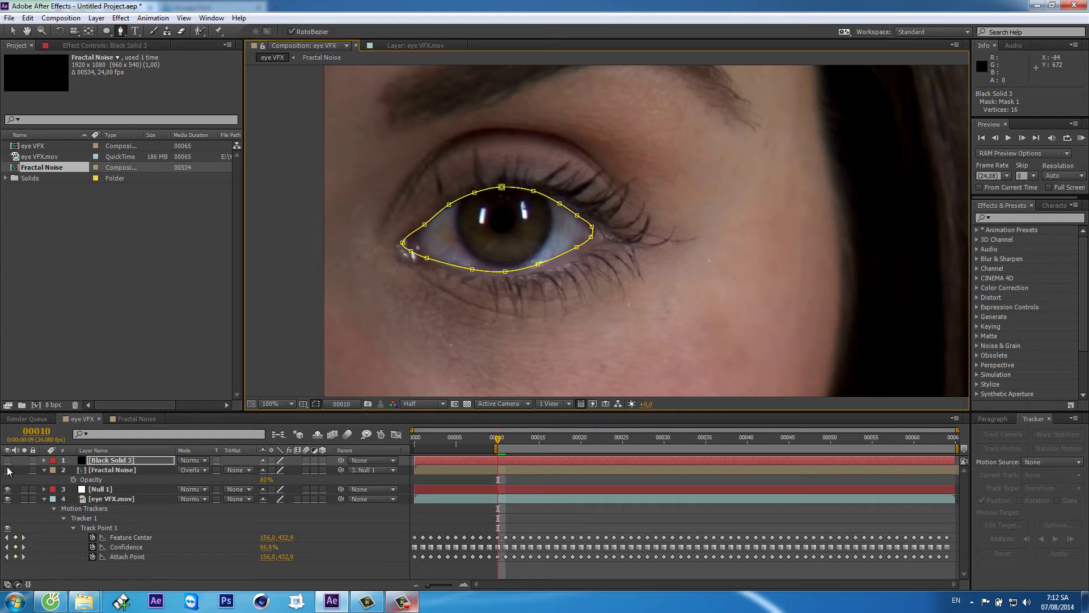
pyautogui.click(8, 470)
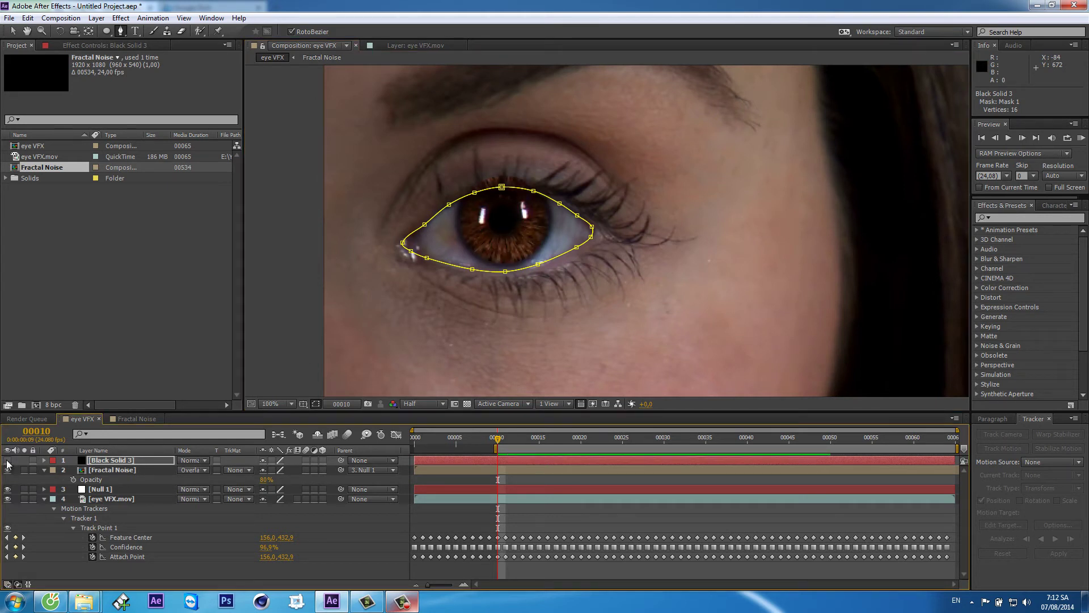
pyautogui.click(7, 460)
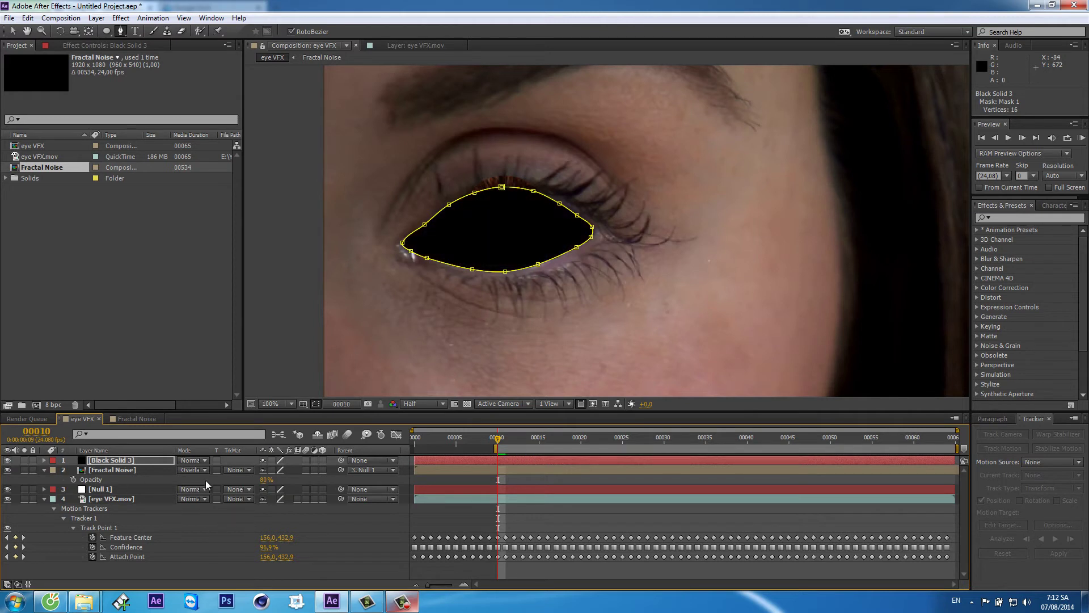
# Use Black Solid 3 as Fractal Noise's Alpha Matte and feather its eye mask 2 pixels
pyautogui.click(232, 469)
pyautogui.click(285, 503)
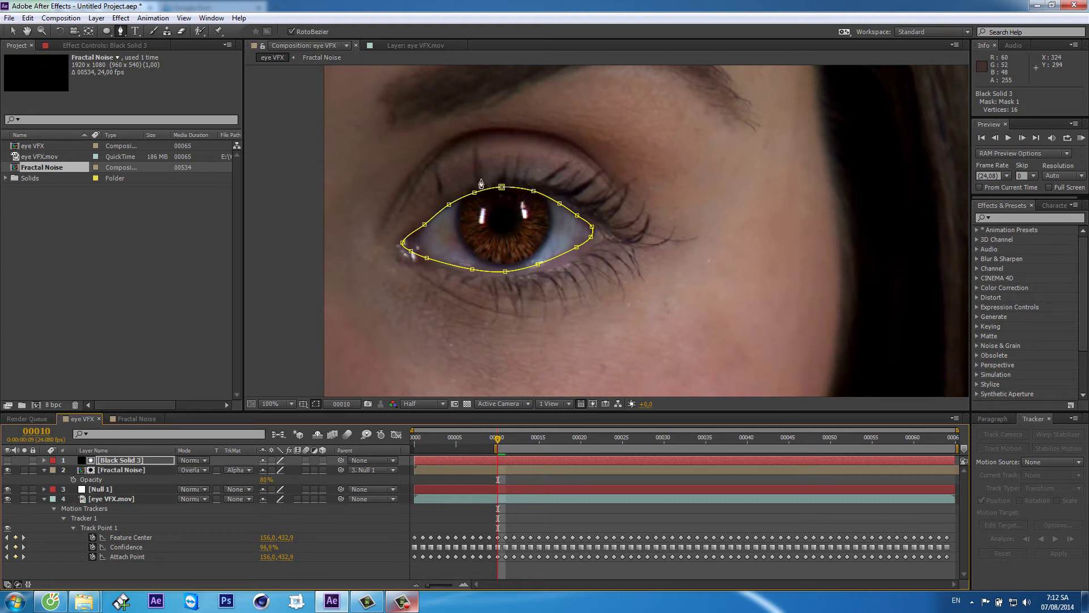
pyautogui.press('v')
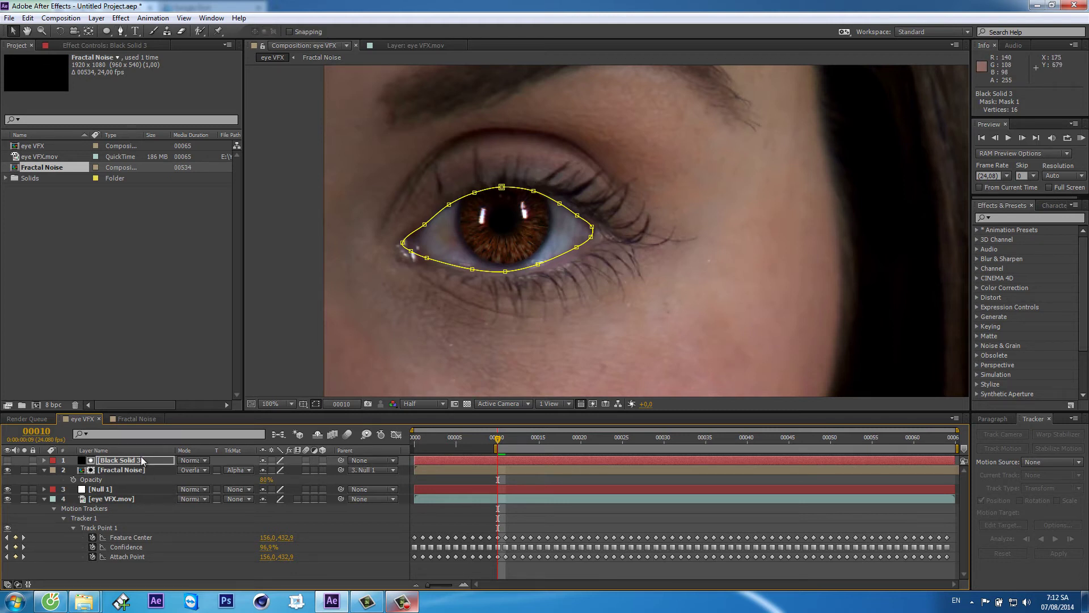
pyautogui.click(141, 460)
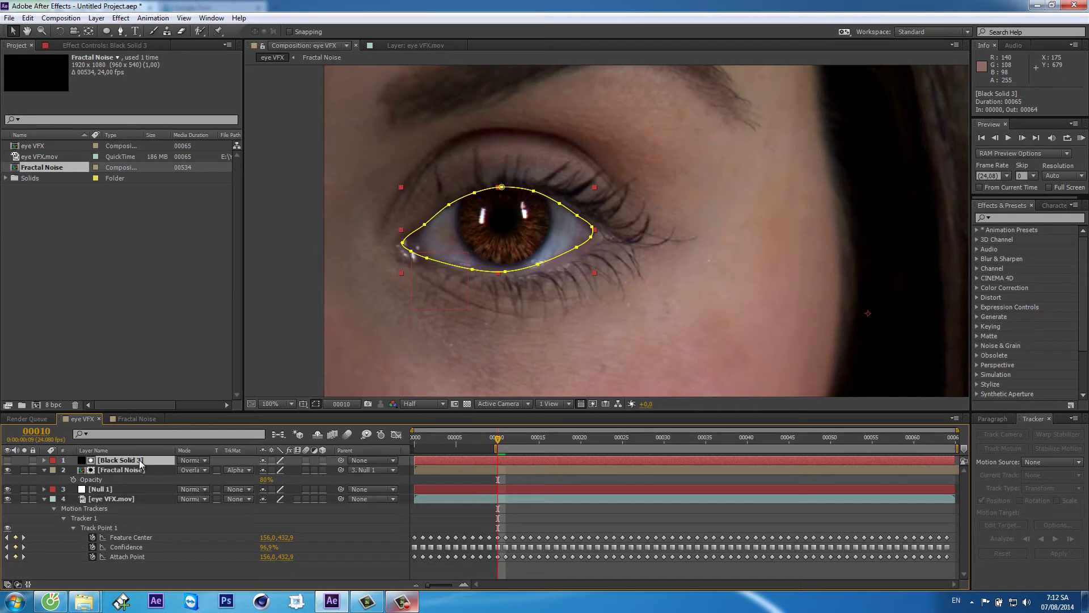
pyautogui.press('f')
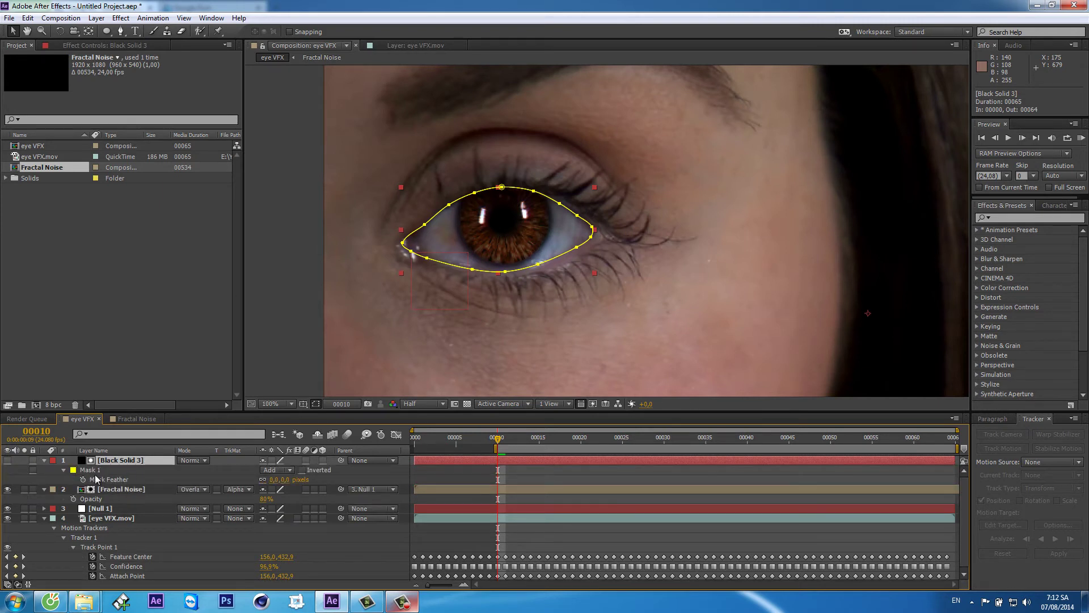
pyautogui.click(290, 482)
pyautogui.click(282, 479)
pyautogui.write('2')
pyautogui.press('Return')
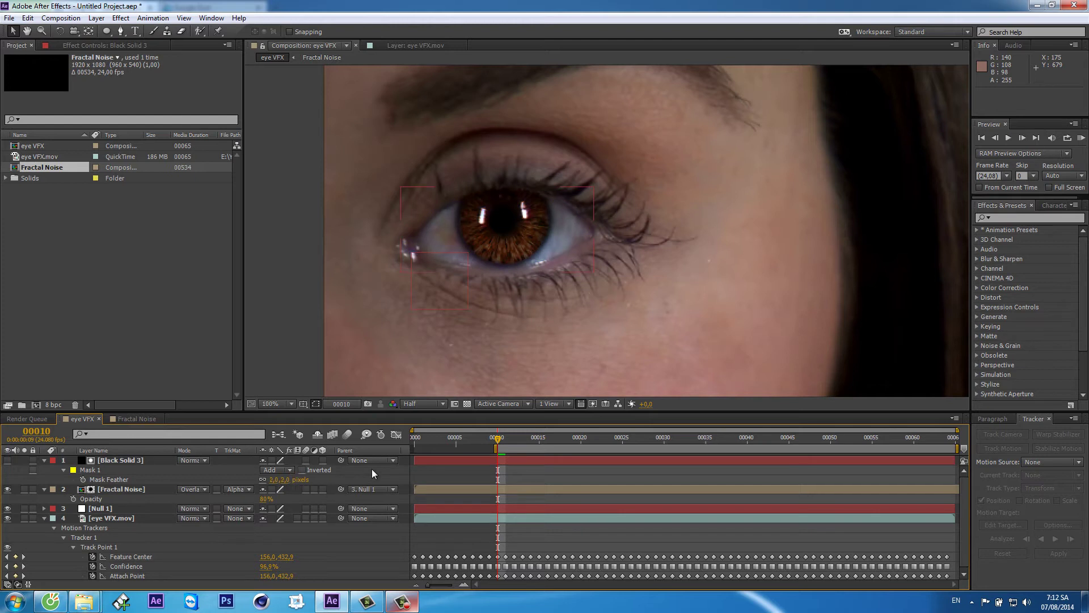
pyautogui.scroll(2, 541, 240)
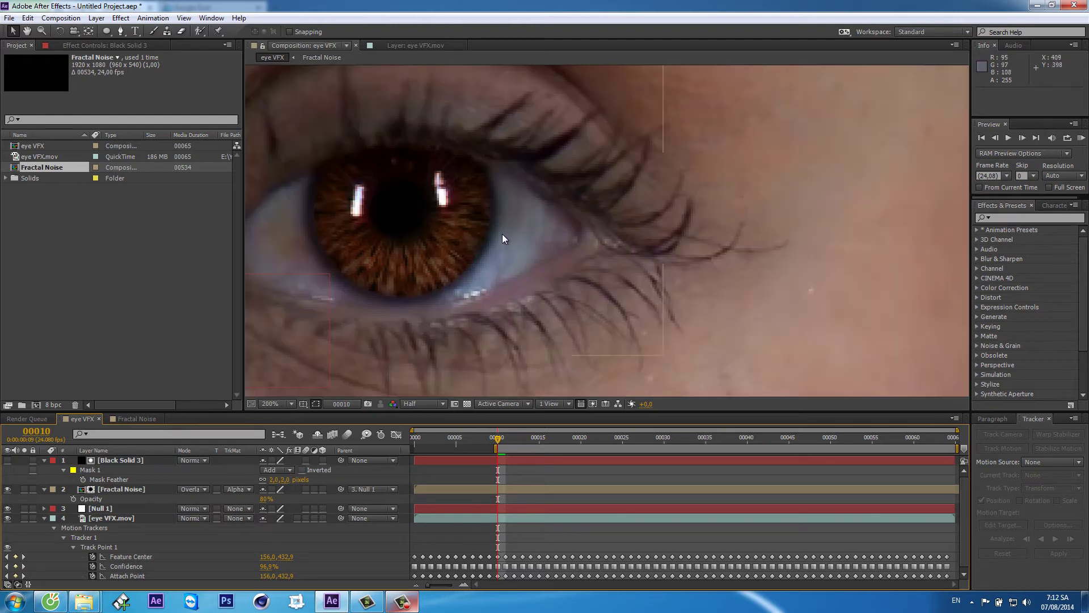
# Draw a circular ellipse mask around the iris on the Fractal Noise layer
pyautogui.scroll(-2, 541, 262)
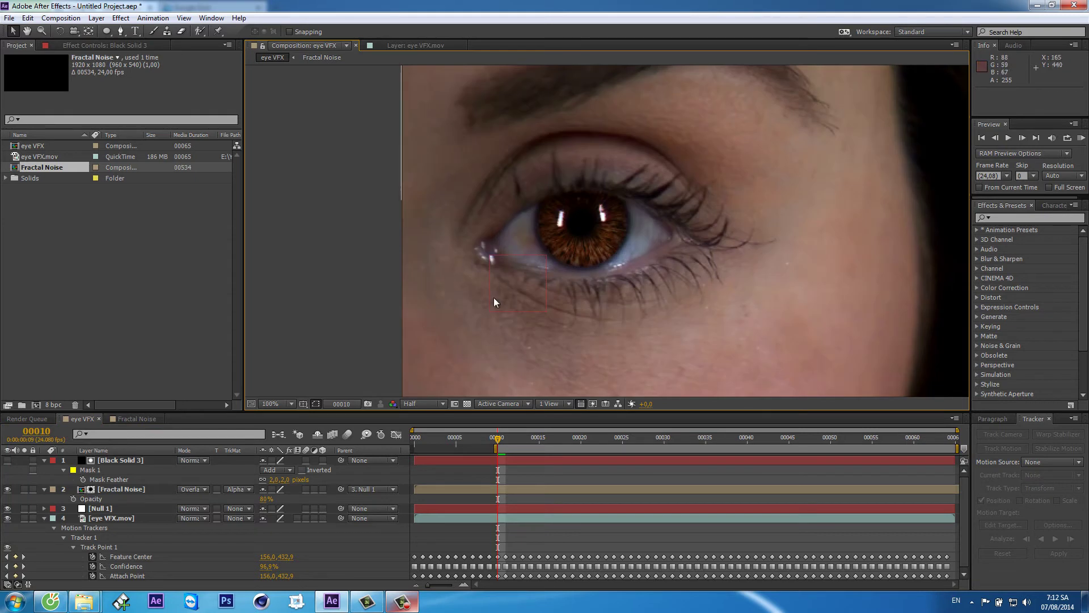
pyautogui.click(113, 492)
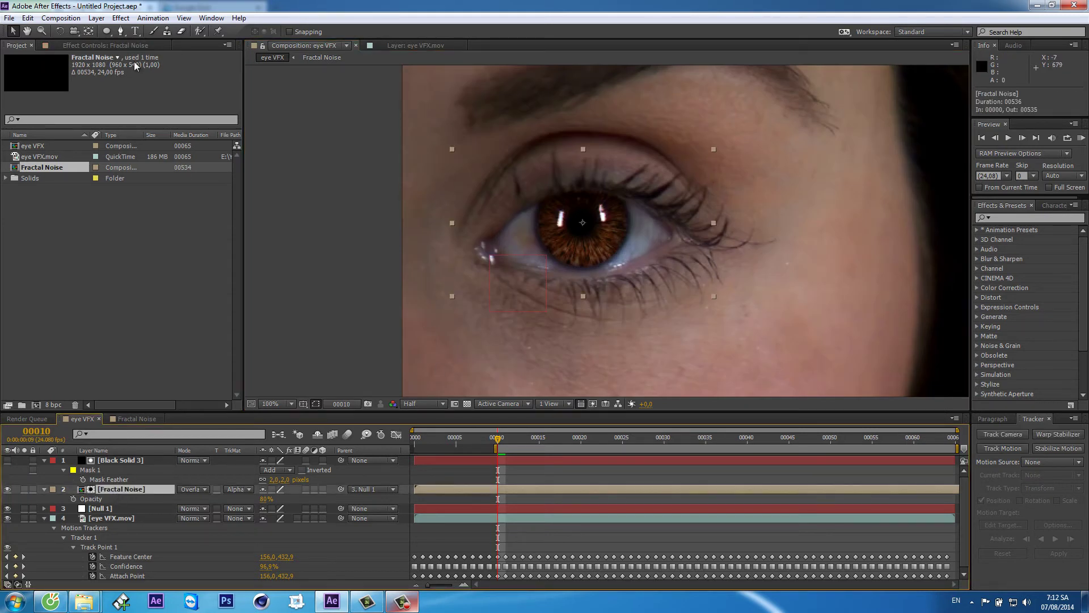
pyautogui.click(107, 31)
pyautogui.scroll(2, 583, 230)
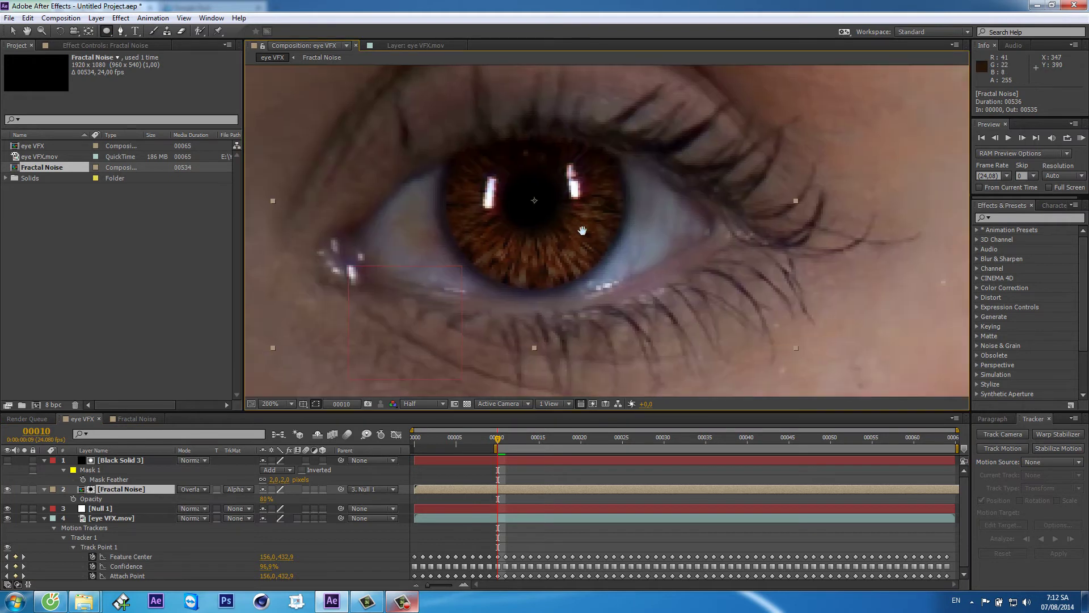
pyautogui.moveTo(582, 230); pyautogui.dragTo(606, 252)
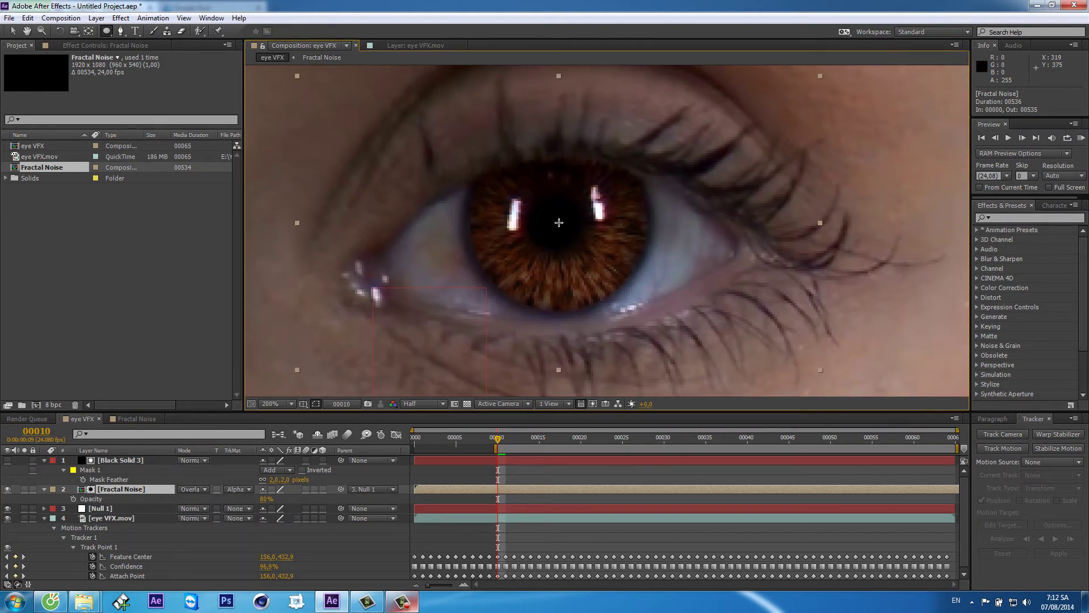
pyautogui.moveTo(559, 222)
pyautogui.mouseDown()
pyautogui.moveTo(591, 255)
pyautogui.moveTo(610, 303)
pyautogui.mouseUp()
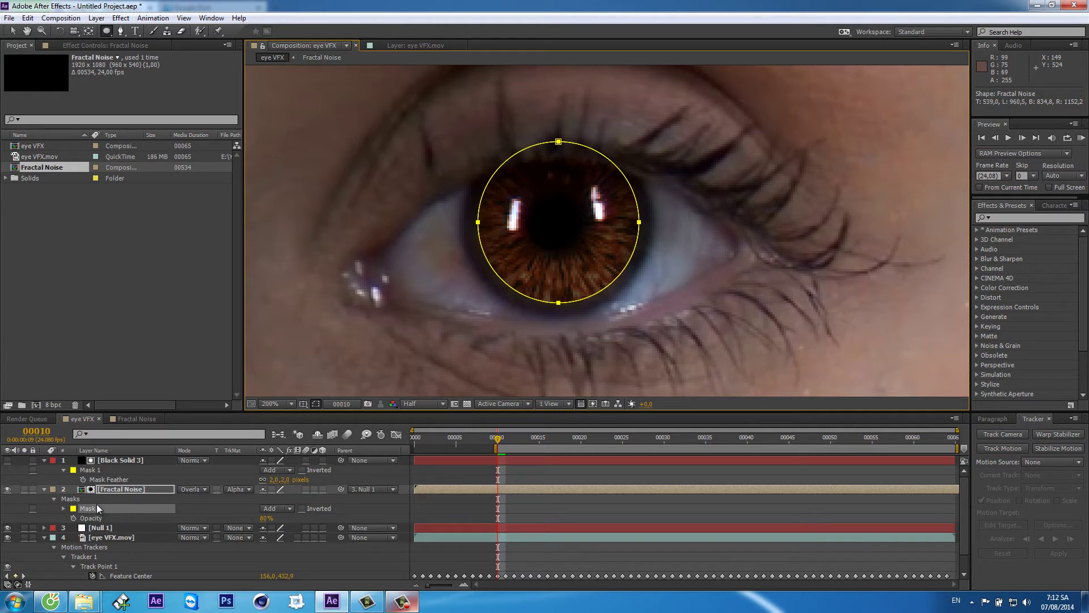
# Set the iris mask's feather to 56 pixels and deselect the layer
pyautogui.click(118, 488)
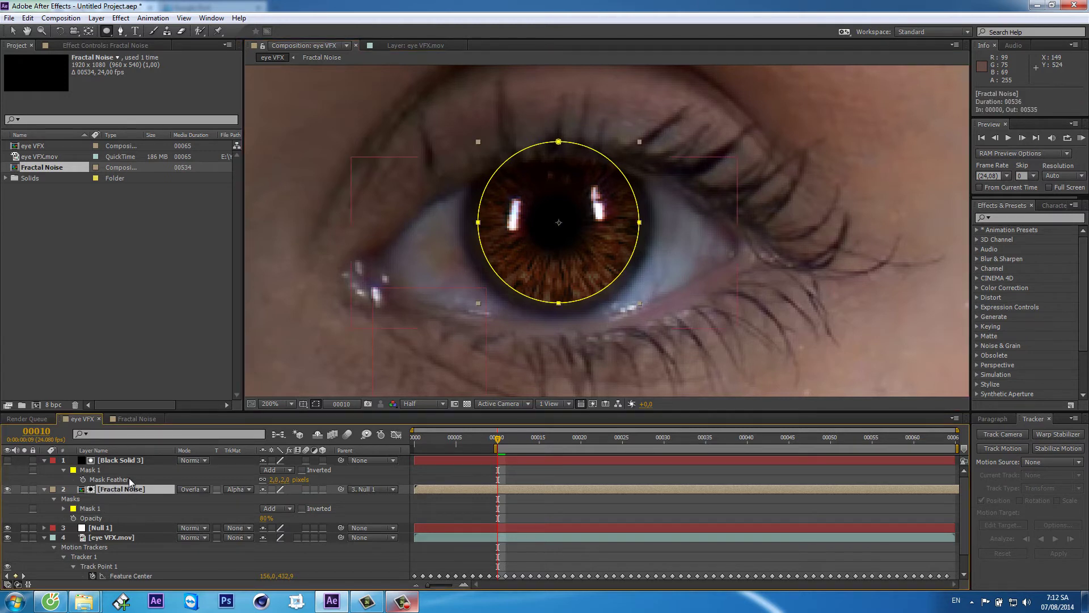
pyautogui.press('f')
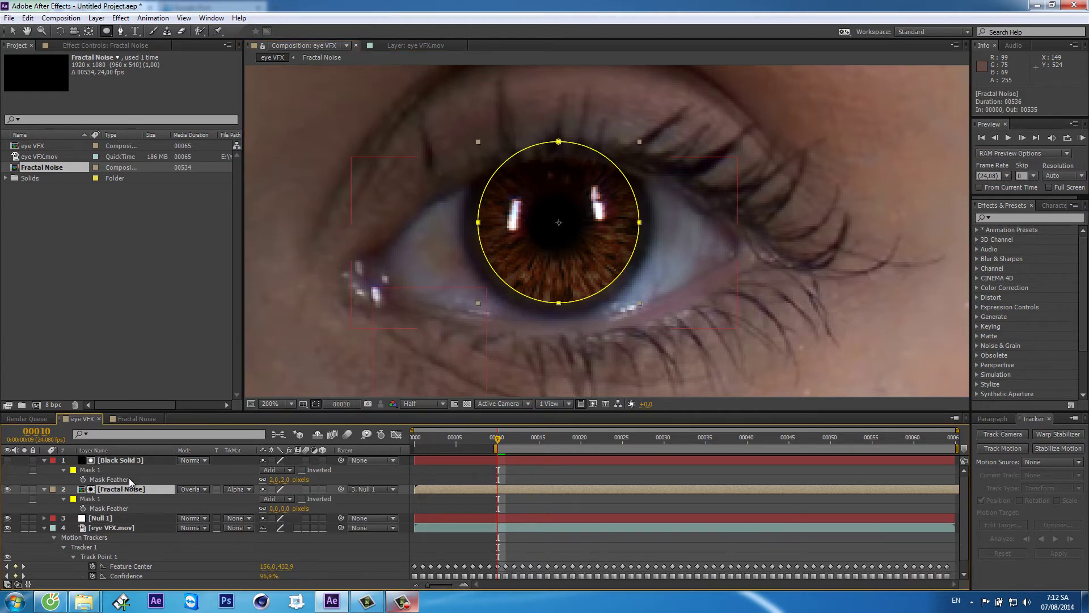
pyautogui.click(274, 509)
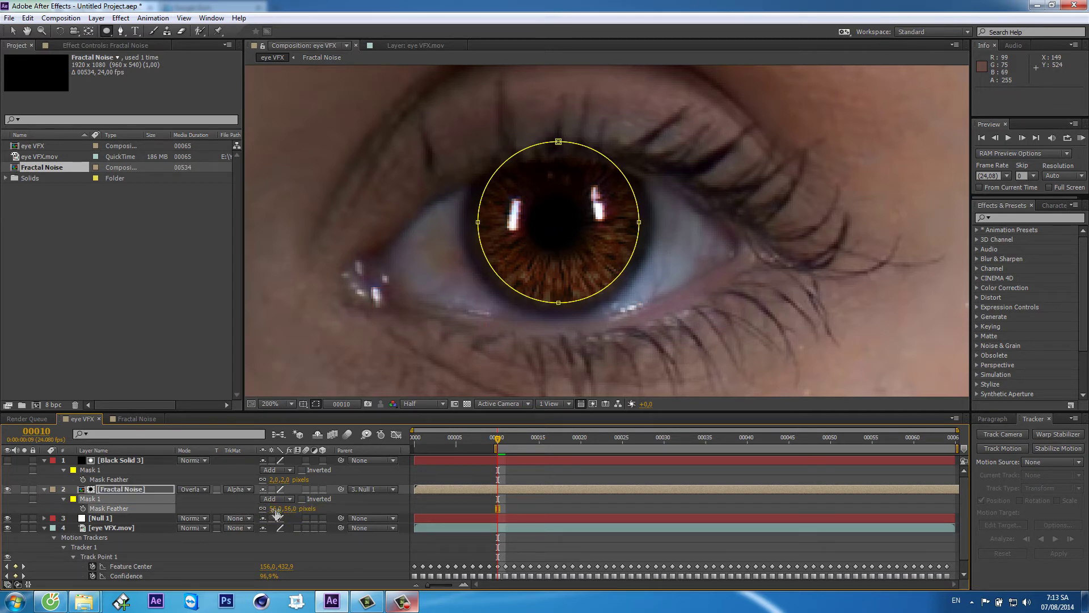
pyautogui.press('v')
pyautogui.click(576, 468)
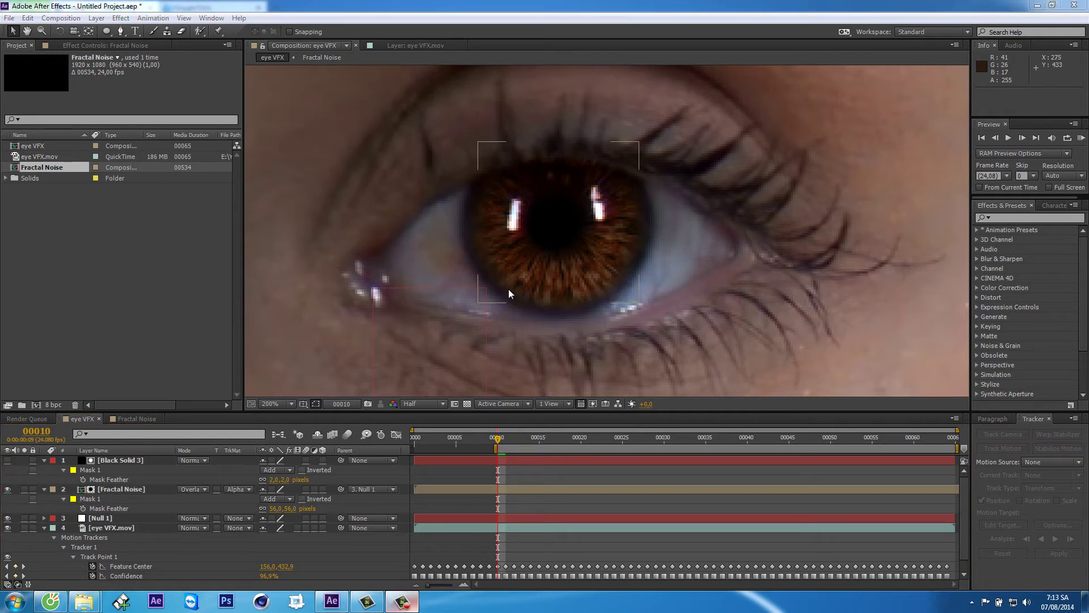
# Parent Black Solid 3 to Null 1 so the eye-opening matte follows the track
pyautogui.click(110, 461)
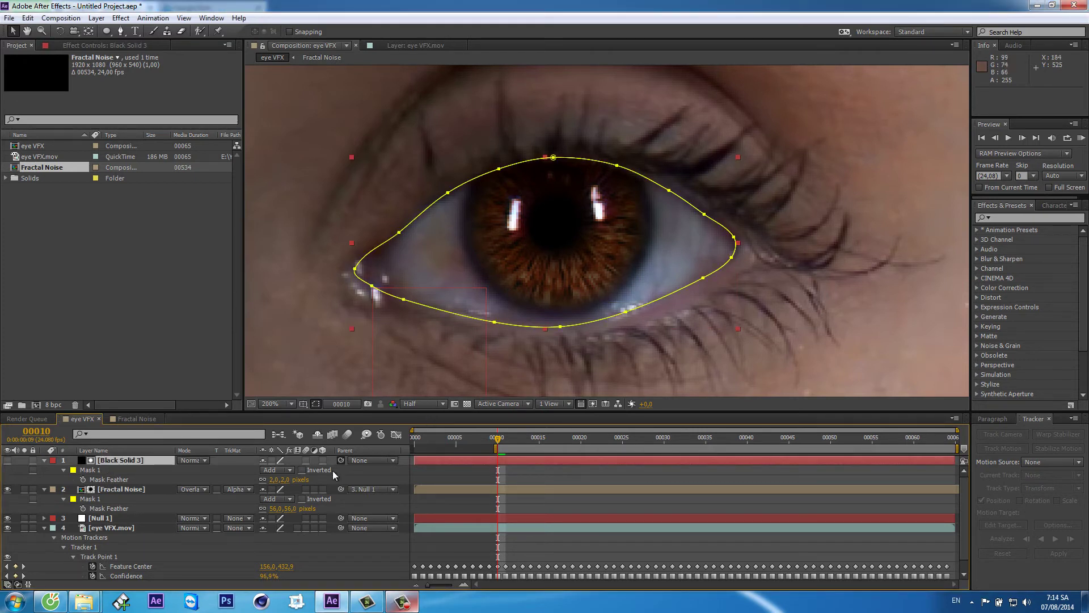
pyautogui.moveTo(341, 460); pyautogui.dragTo(108, 517)
pyautogui.click(127, 490)
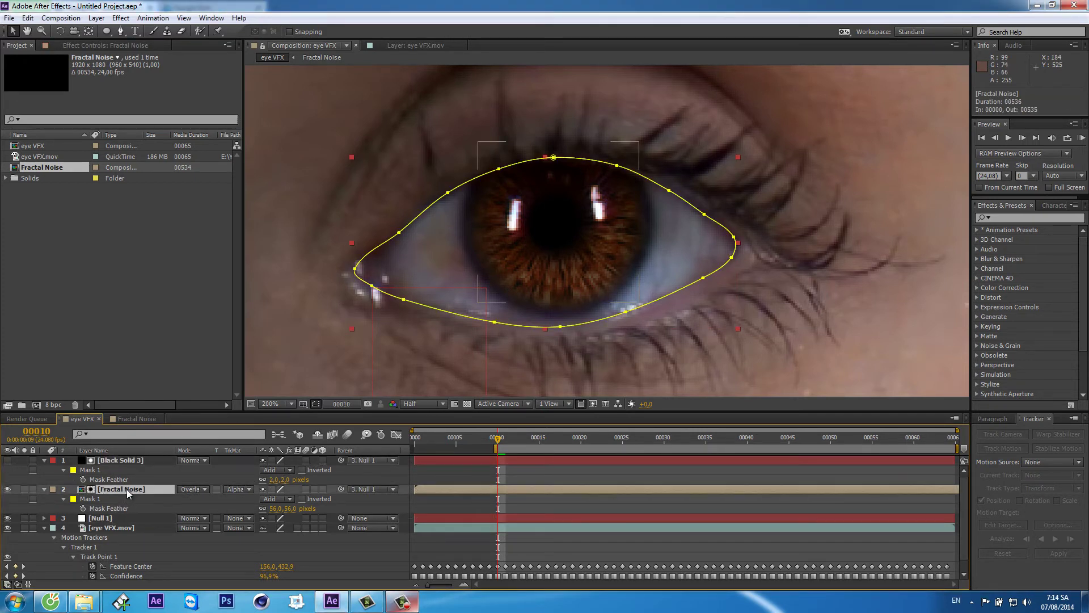
pyautogui.click(107, 46)
# Add Curves to Fractal Noise and raise the Green and Blue channel curves
pyautogui.click(121, 19)
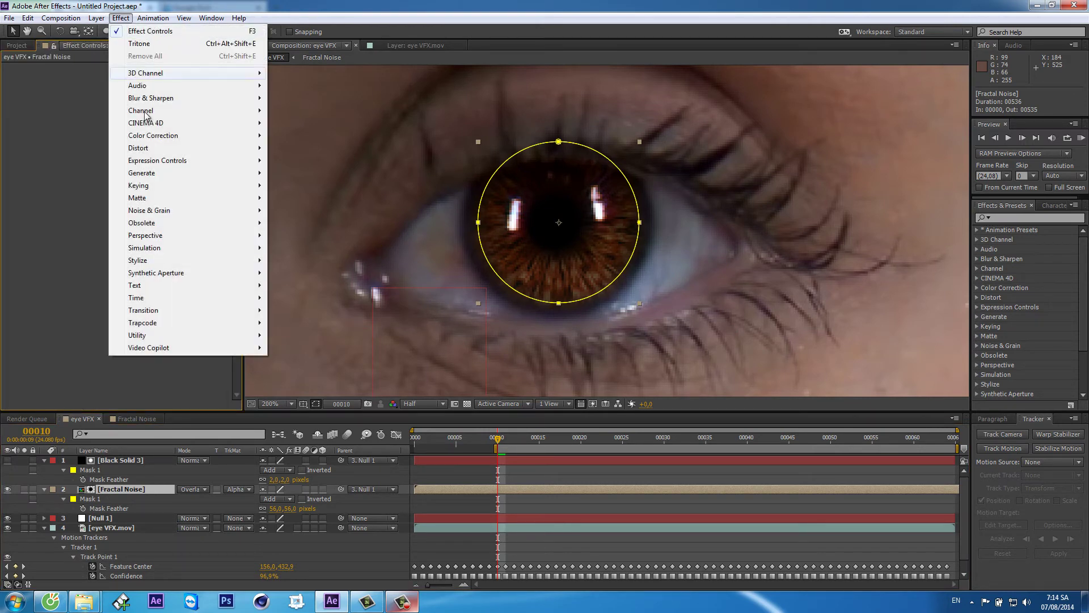
pyautogui.moveTo(169, 140)
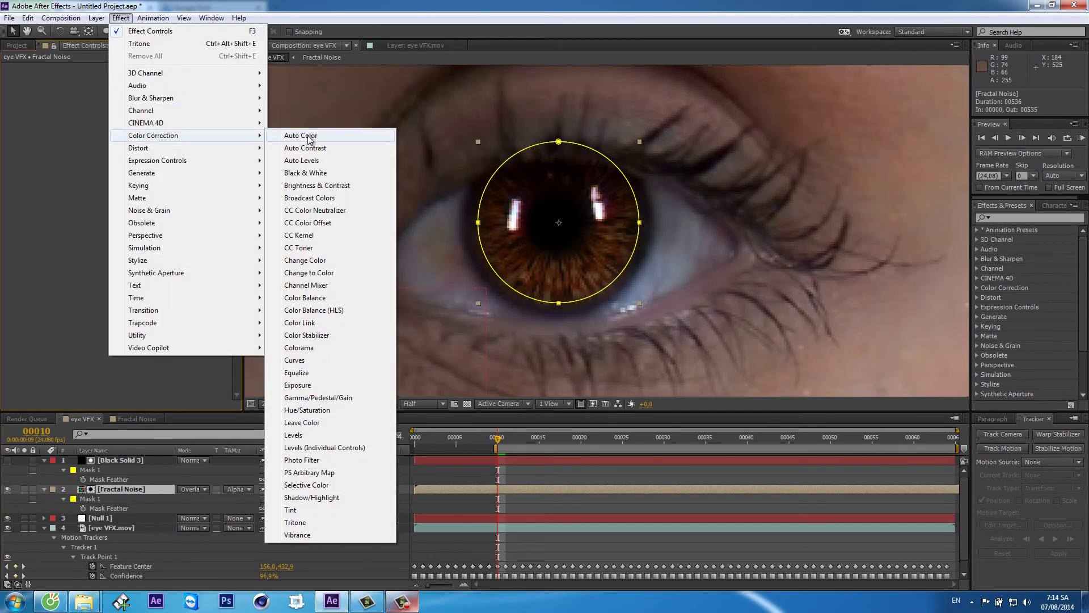
pyautogui.click(295, 360)
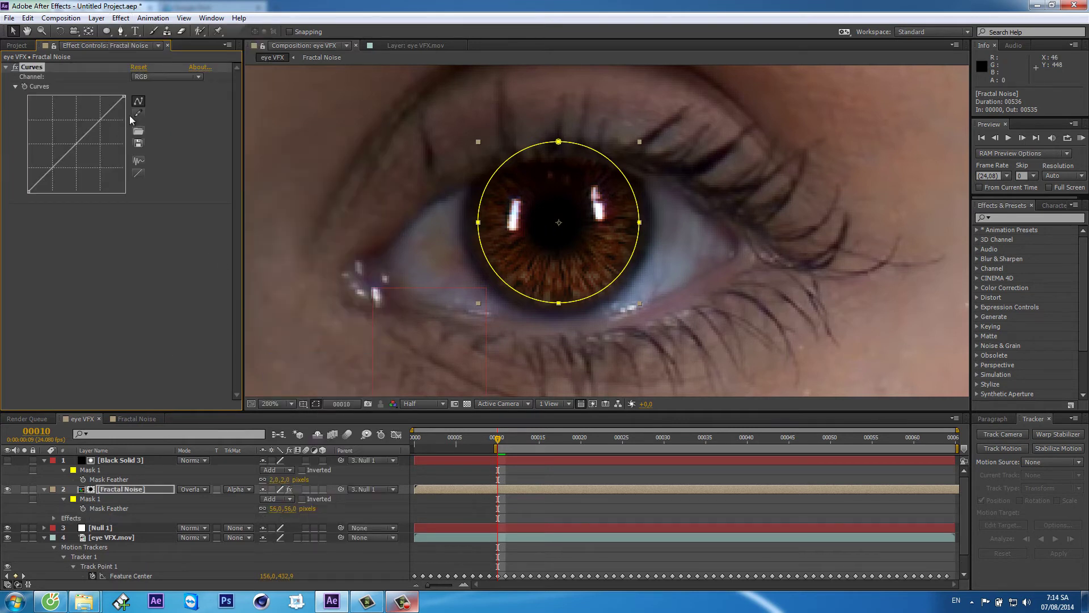
pyautogui.click(162, 79)
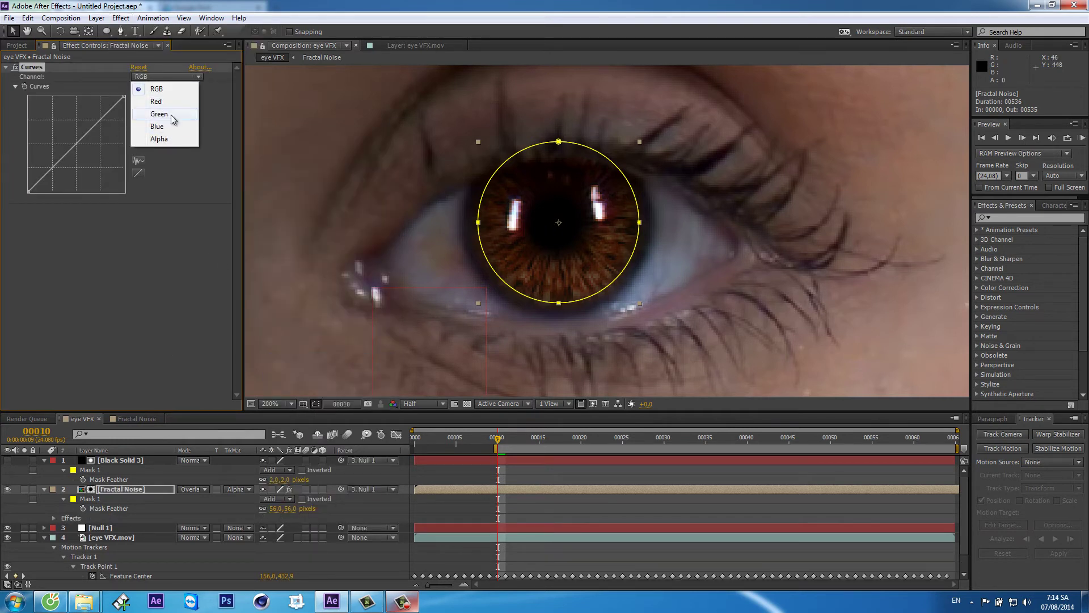
pyautogui.click(159, 114)
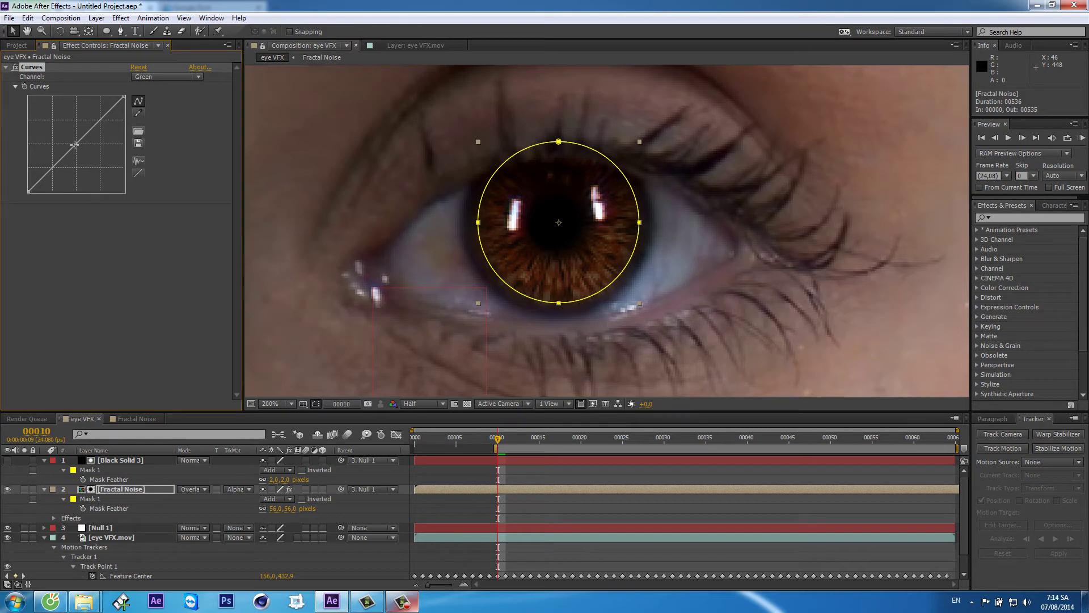
pyautogui.moveTo(75, 145); pyautogui.dragTo(61, 128)
pyautogui.click(170, 76)
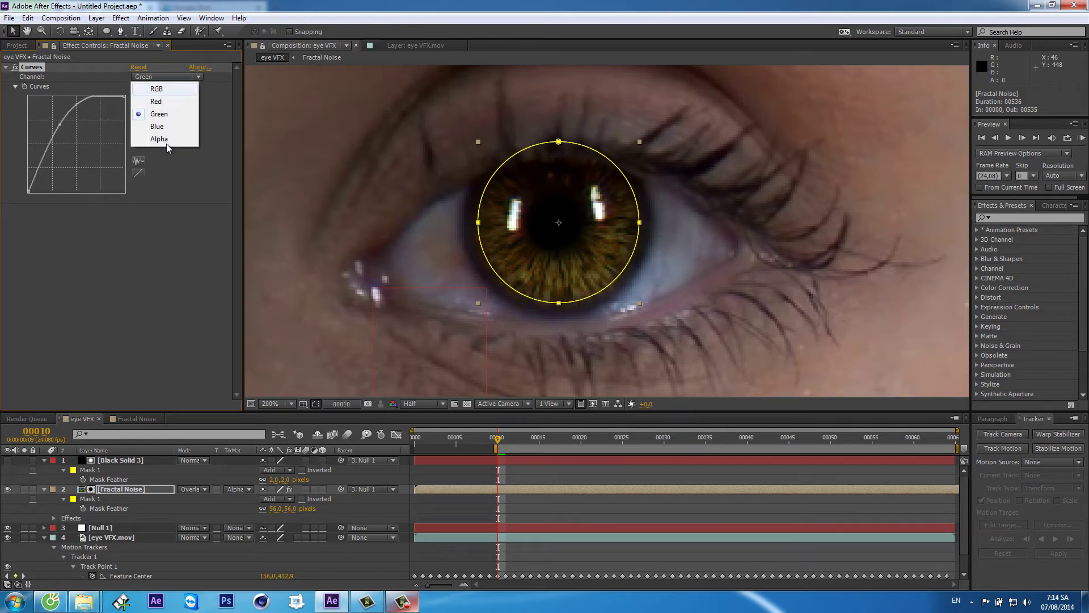
pyautogui.click(159, 123)
pyautogui.moveTo(72, 145); pyautogui.dragTo(55, 127)
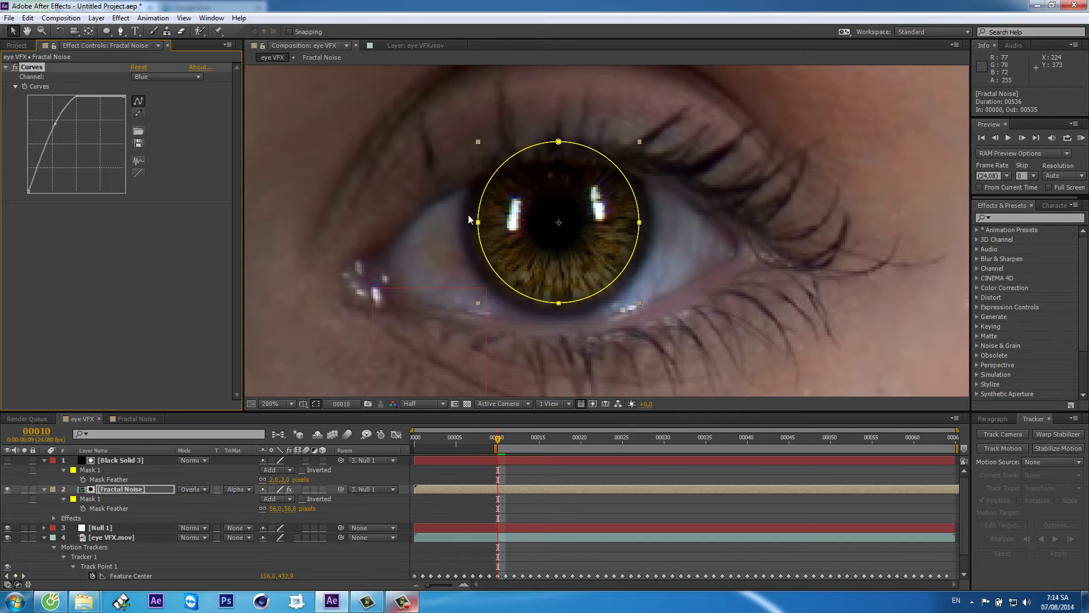
pyautogui.scroll(-3, 492, 309)
pyautogui.scroll(1, 458, 212)
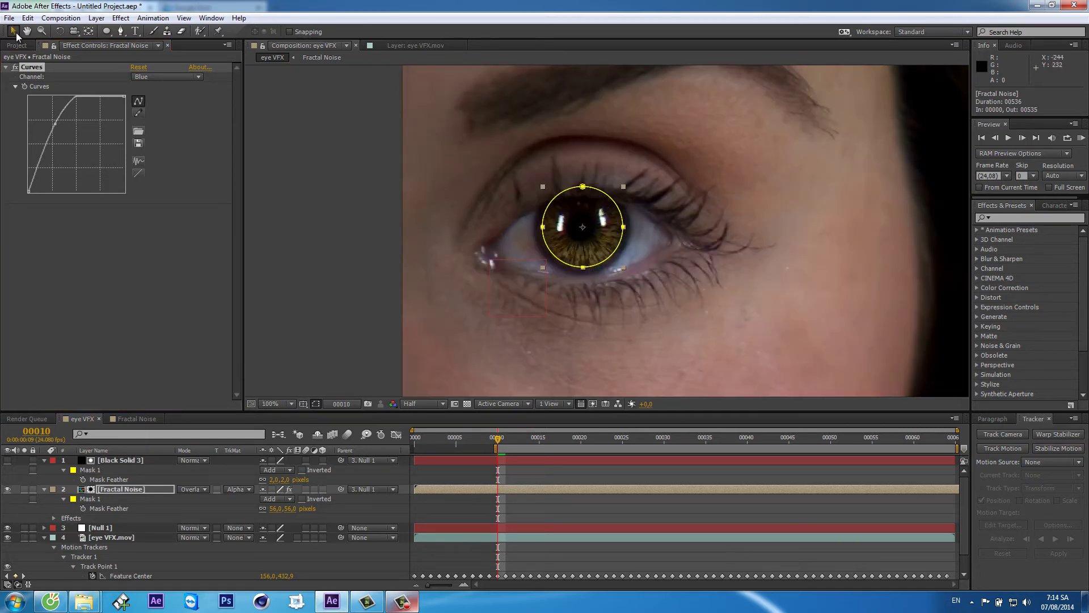
pyautogui.click(339, 311)
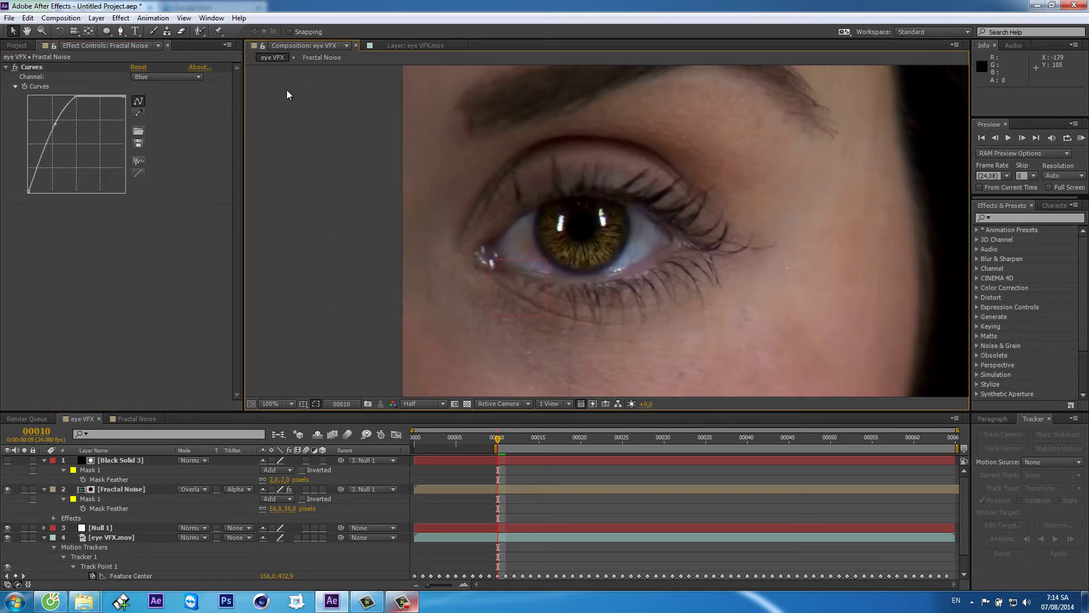
# Add a Fast Blur with Blurriness 1.0 to Fractal Noise and start a RAM preview
pyautogui.click(118, 490)
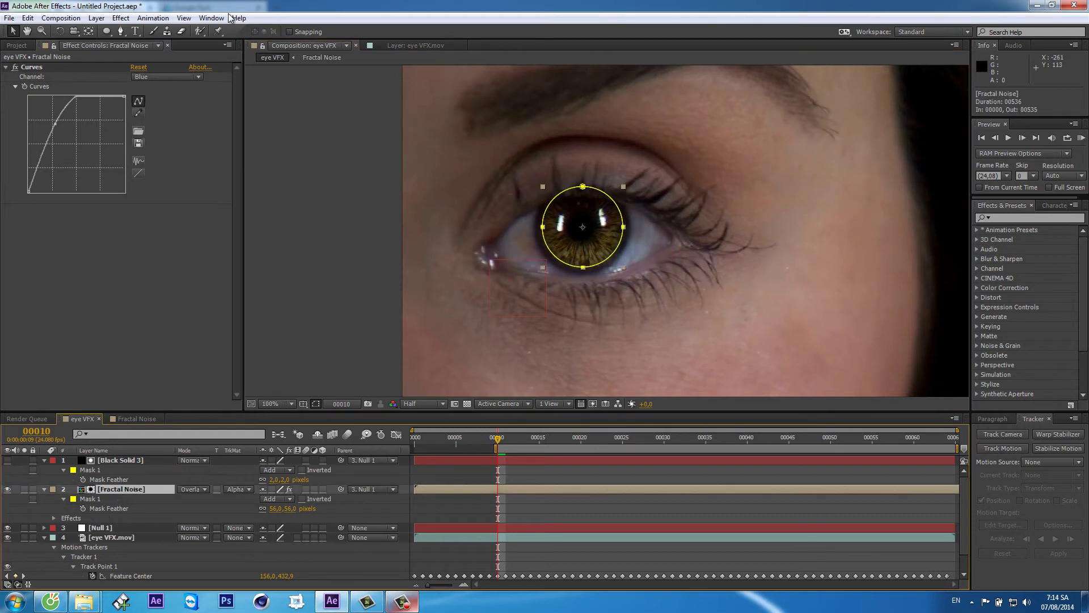
pyautogui.click(121, 19)
pyautogui.moveTo(160, 99)
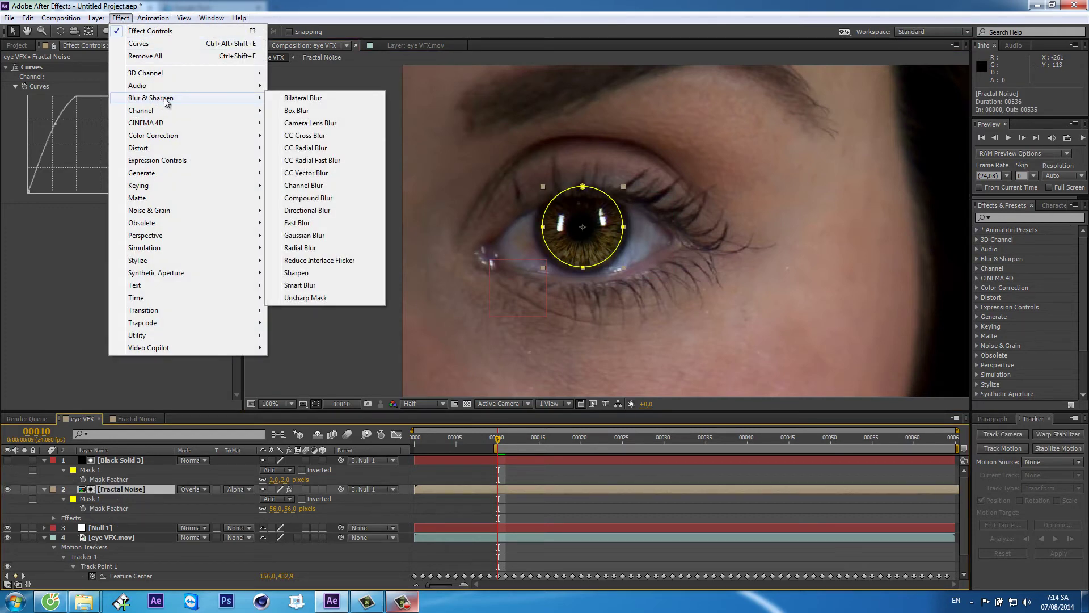
pyautogui.click(309, 223)
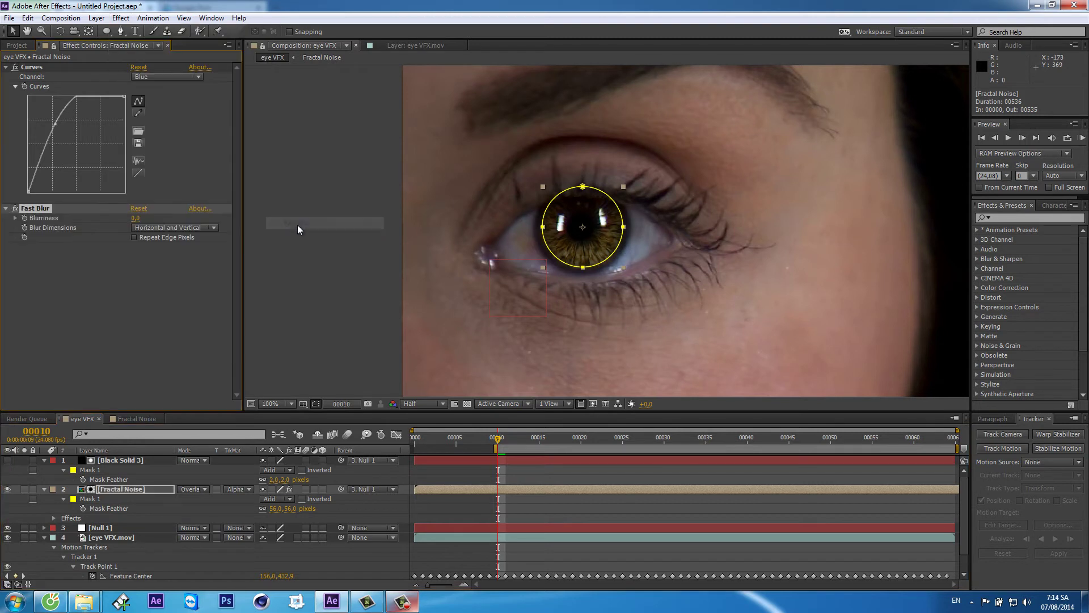
pyautogui.click(135, 219)
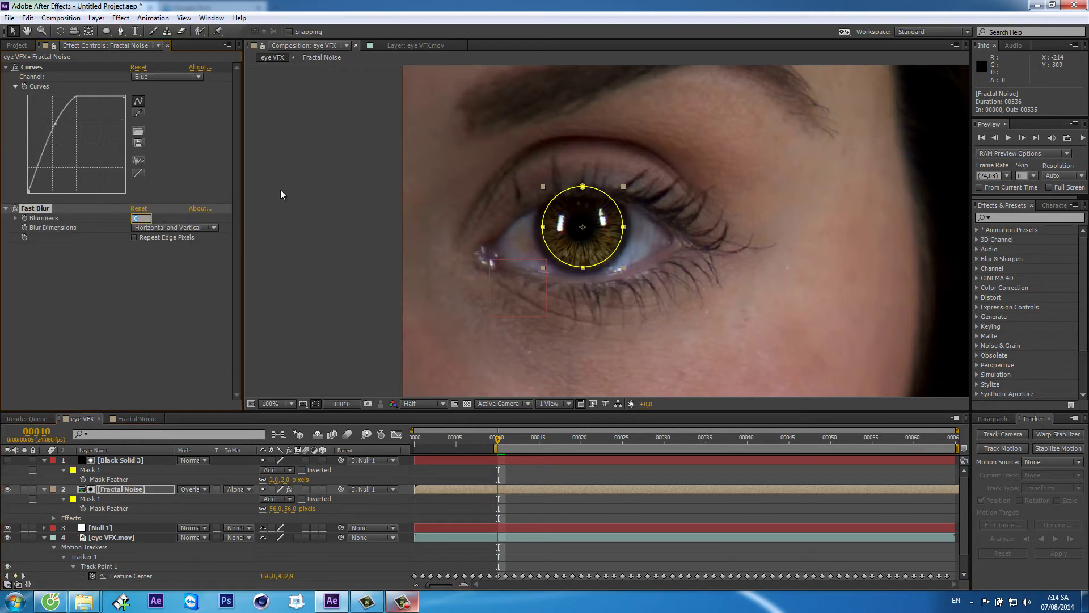
pyautogui.write('1')
pyautogui.press('Return')
pyautogui.click(308, 229)
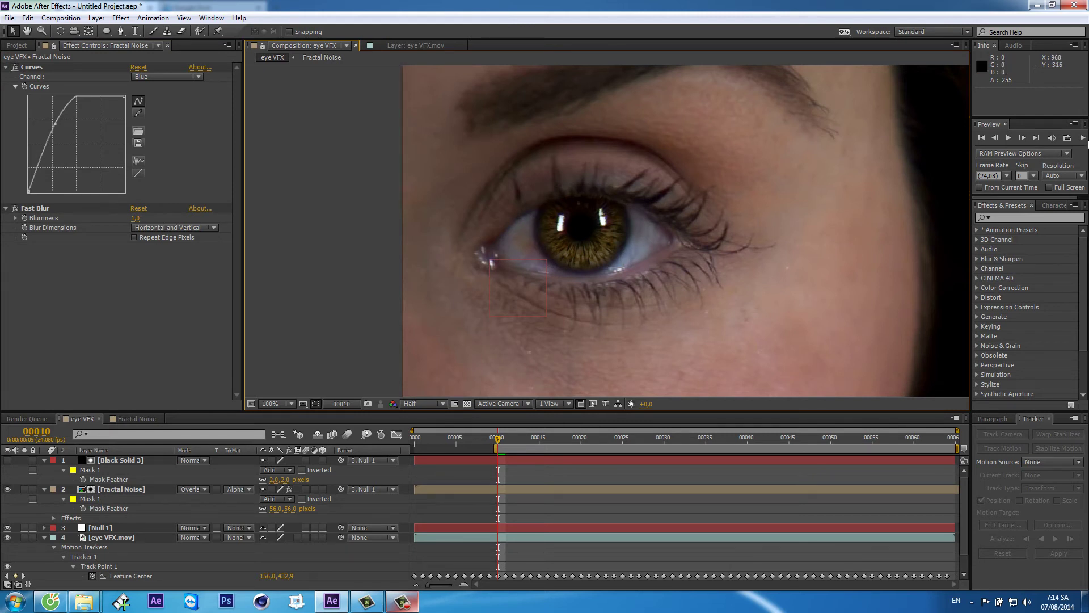
pyautogui.click(1081, 139)
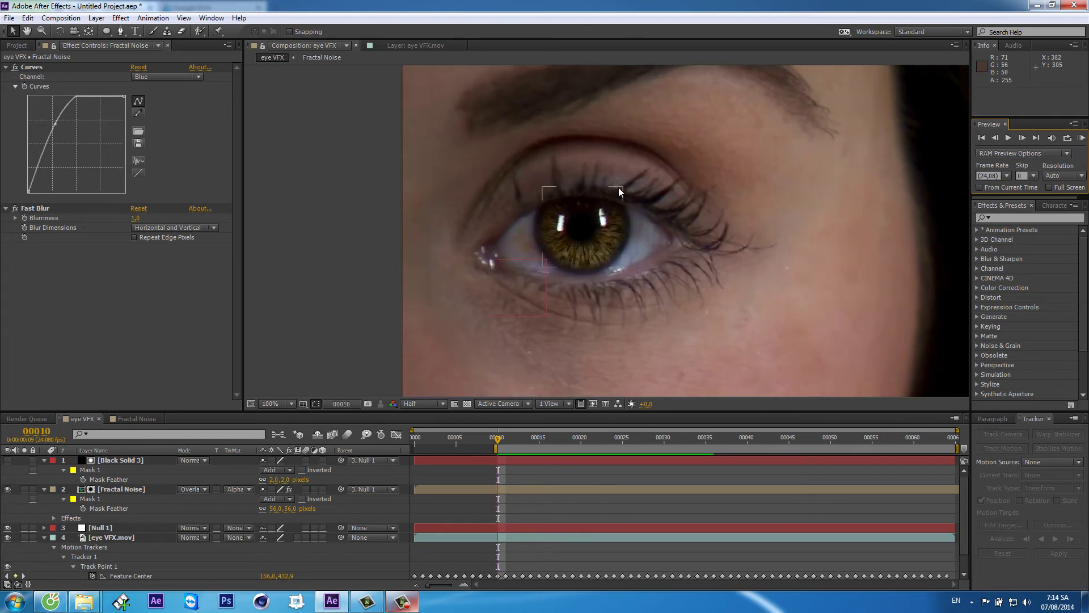
pyautogui.scroll(-2, 642, 193)
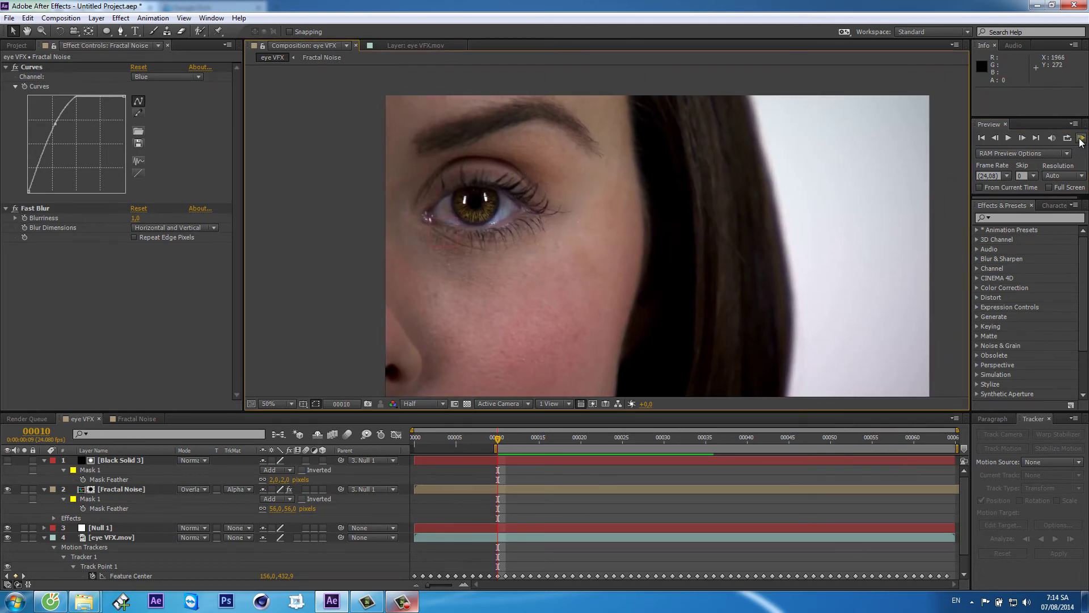
pyautogui.click(1081, 139)
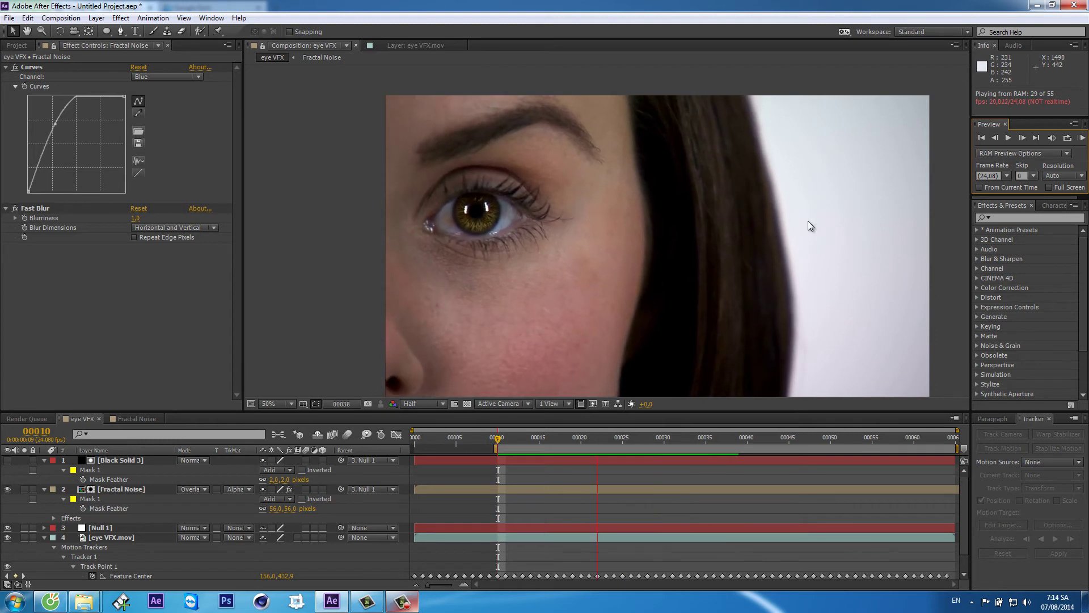
pyautogui.click(562, 236)
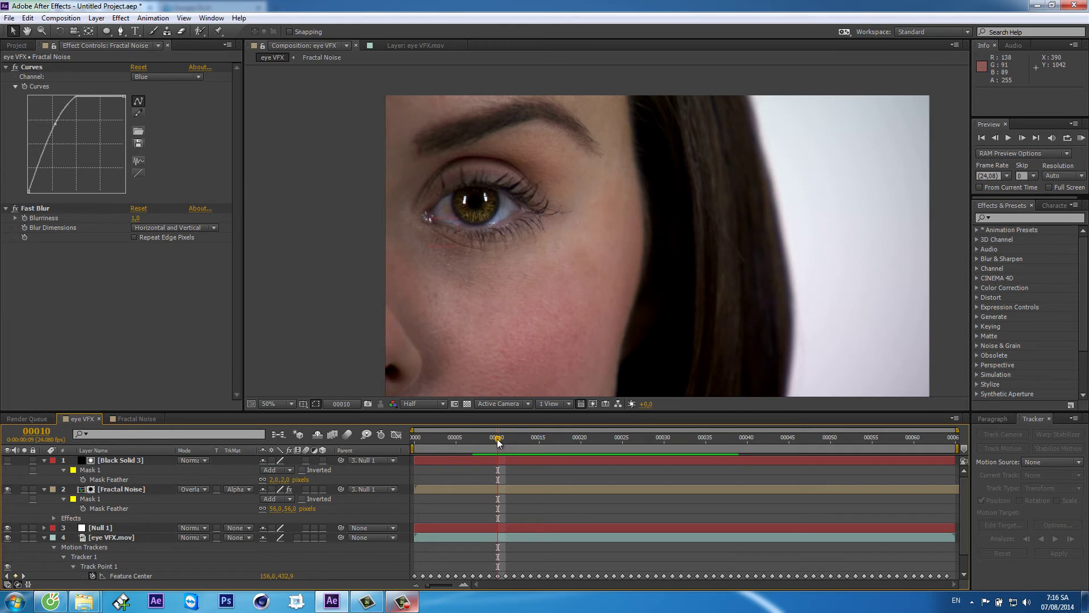
pyautogui.moveTo(497, 438); pyautogui.dragTo(434, 441)
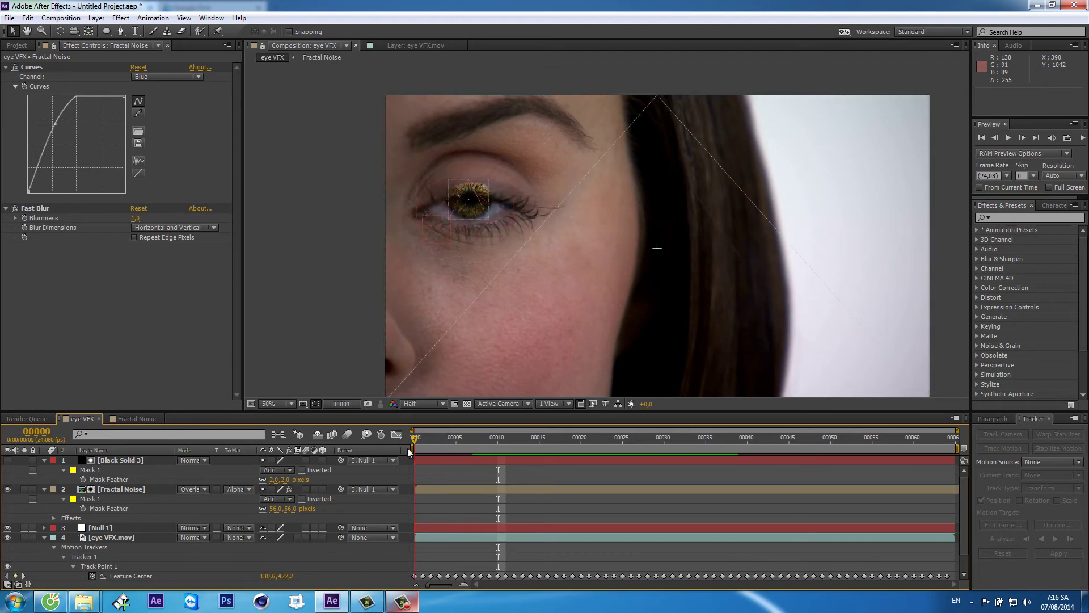
pyautogui.moveTo(434, 441); pyautogui.dragTo(397, 452)
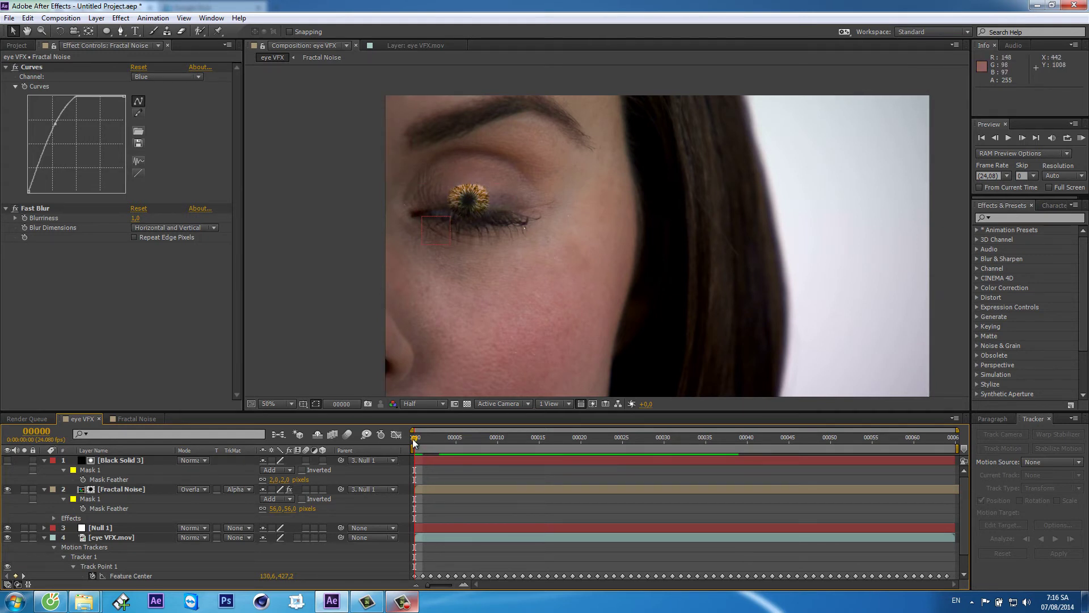
pyautogui.moveTo(441, 437); pyautogui.dragTo(496, 438)
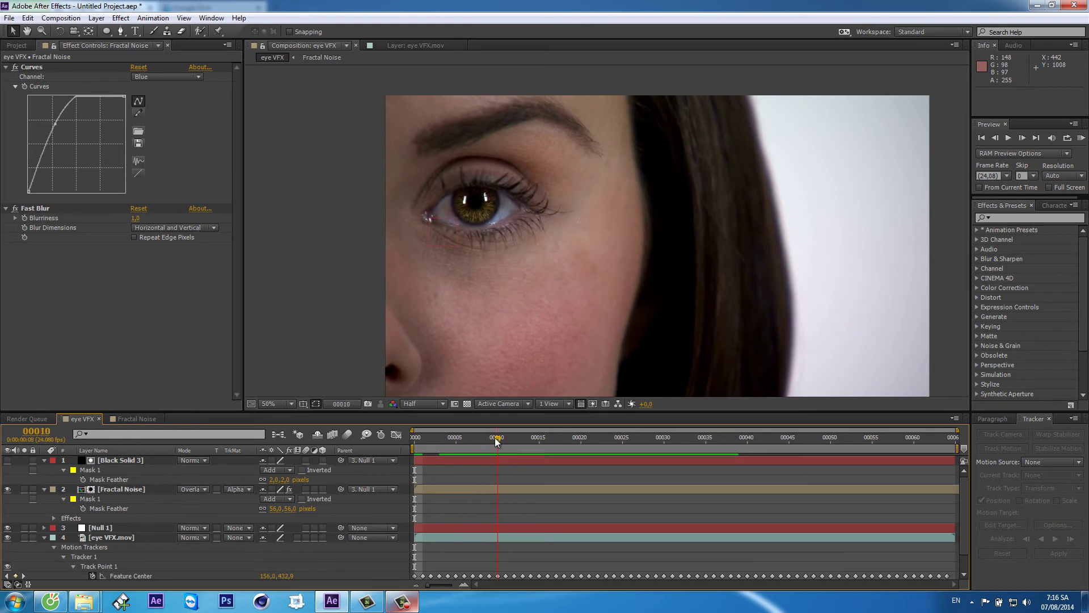
# Select Black Solid 3, centre the eye in view, and set a Mask 1 Mask Path keyframe
pyautogui.click(127, 459)
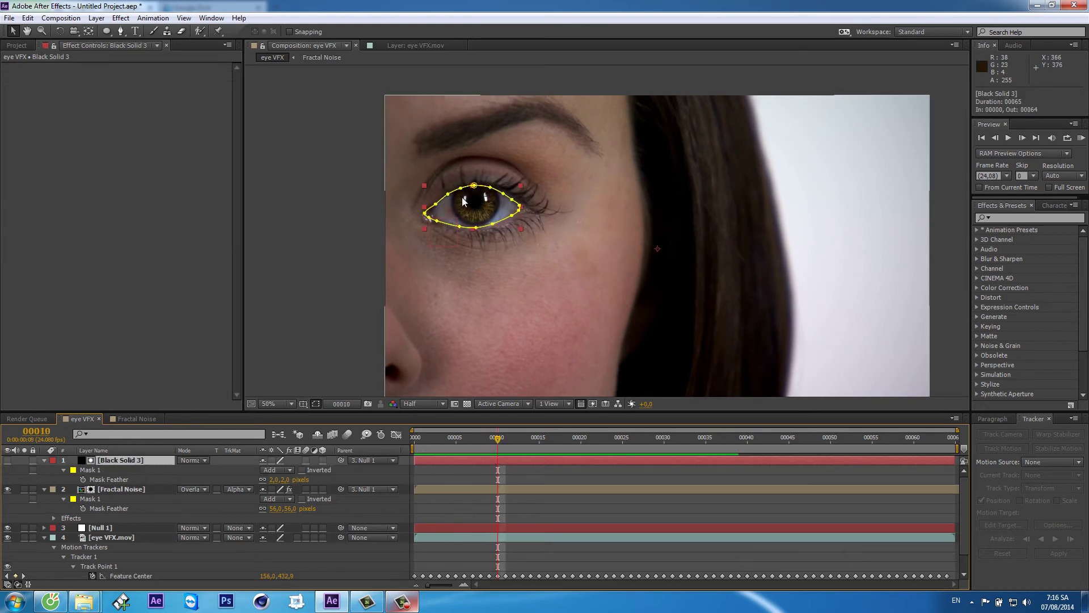
pyautogui.press('.')
pyautogui.moveTo(464, 192); pyautogui.dragTo(508, 194)
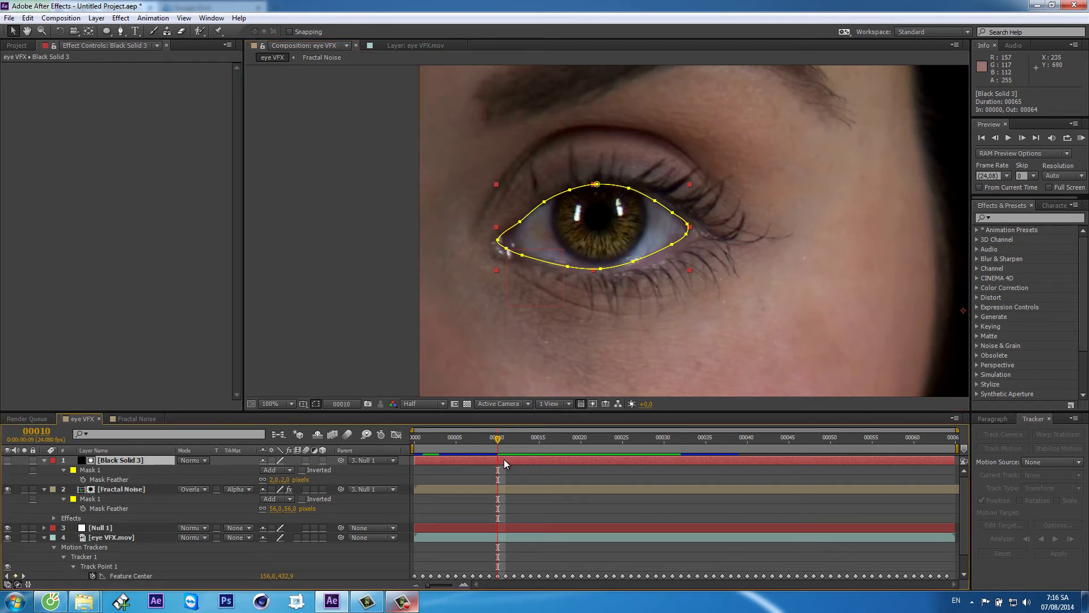
pyautogui.press('m')
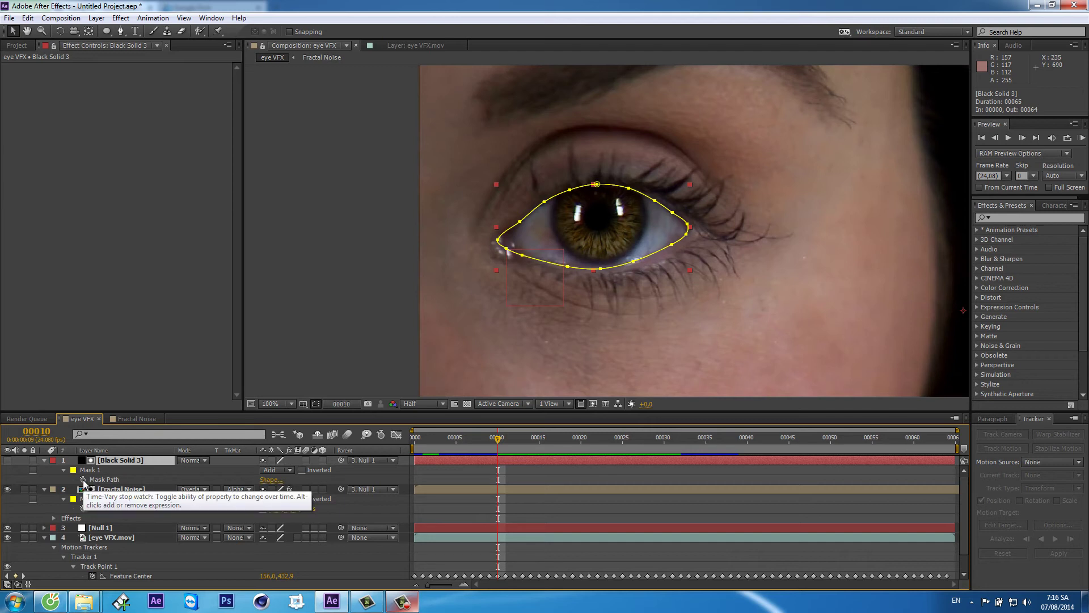
pyautogui.click(83, 479)
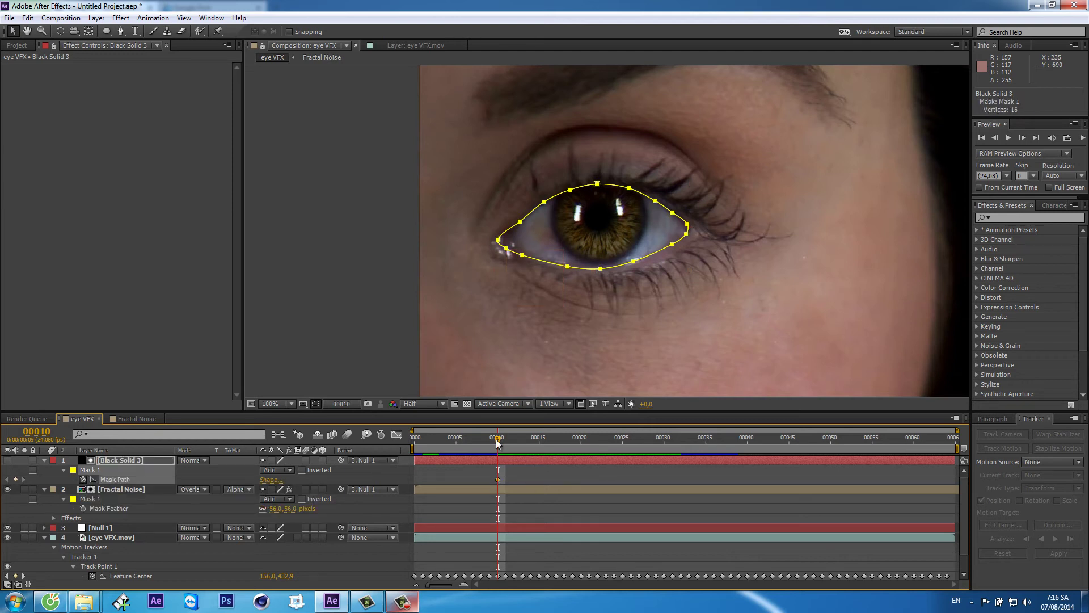
# At frame 4, lower and flatten the mask's upper-lid curve to follow the eyelid
pyautogui.moveTo(497, 443); pyautogui.dragTo(448, 447)
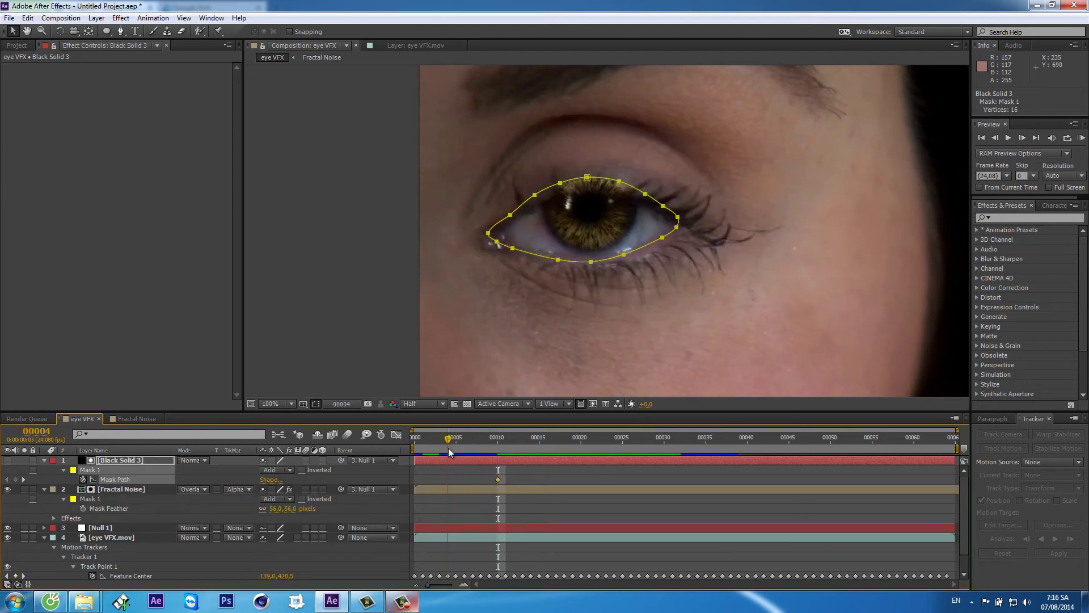
pyautogui.scroll(1, 640, 250)
pyautogui.scroll(1, 639, 250)
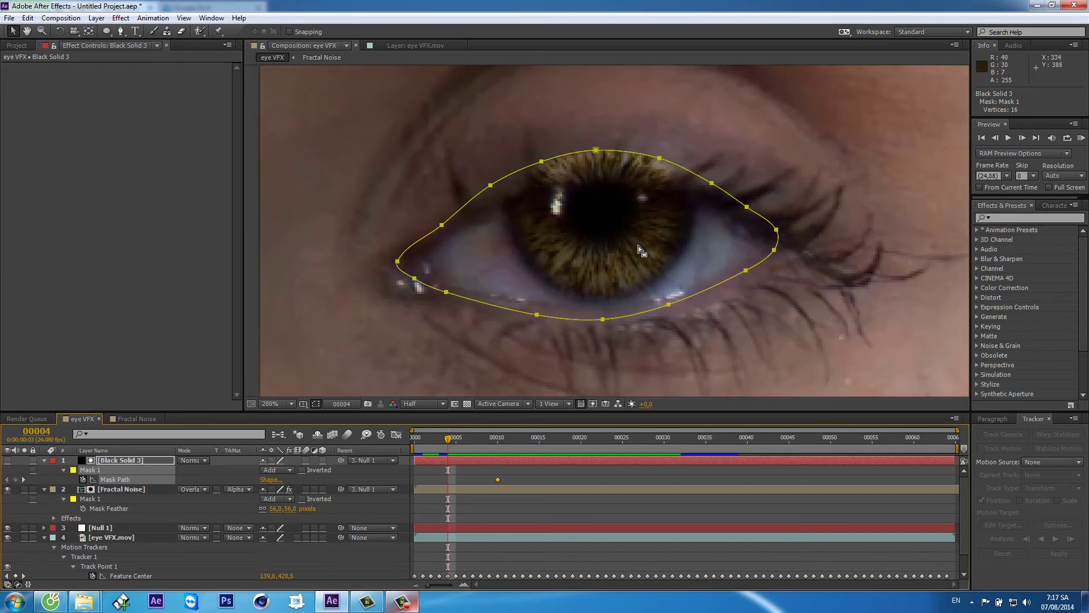
pyautogui.doubleClick(597, 152)
pyautogui.moveTo(597, 152); pyautogui.dragTo(596, 191)
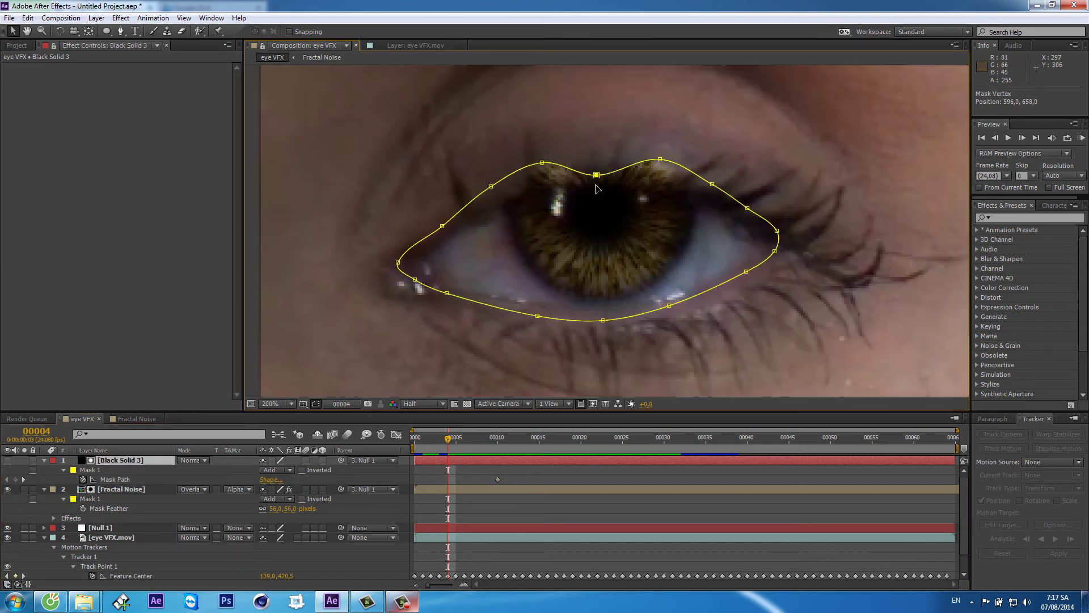
pyautogui.moveTo(542, 163)
pyautogui.mouseDown()
pyautogui.moveTo(543, 199)
pyautogui.moveTo(449, 241)
pyautogui.moveTo(495, 217)
pyautogui.mouseUp()
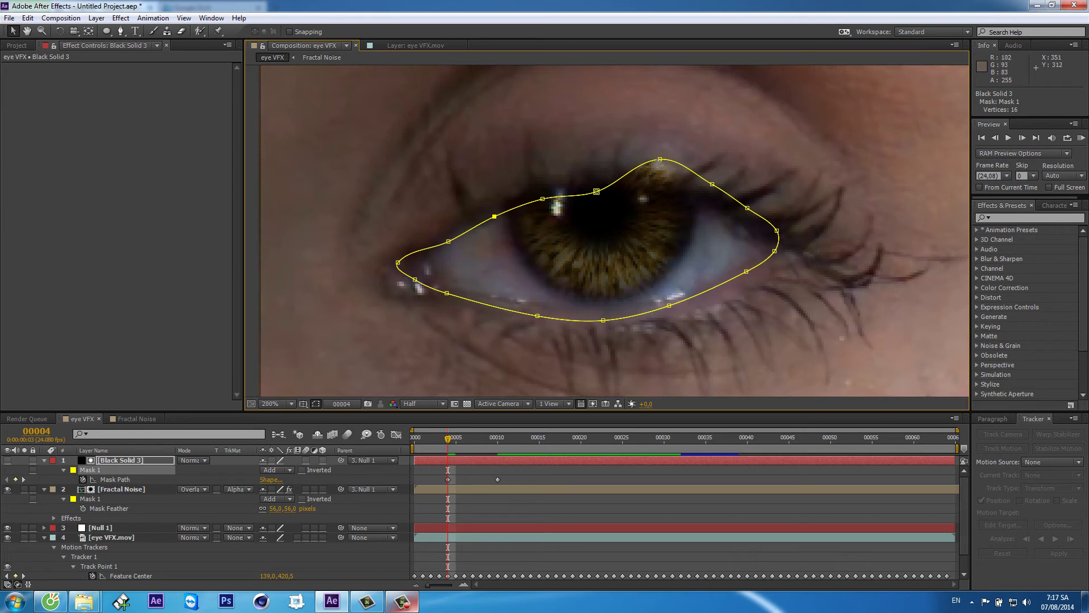
pyautogui.moveTo(660, 159)
pyautogui.mouseDown()
pyautogui.moveTo(657, 196)
pyautogui.moveTo(776, 244)
pyautogui.mouseUp()
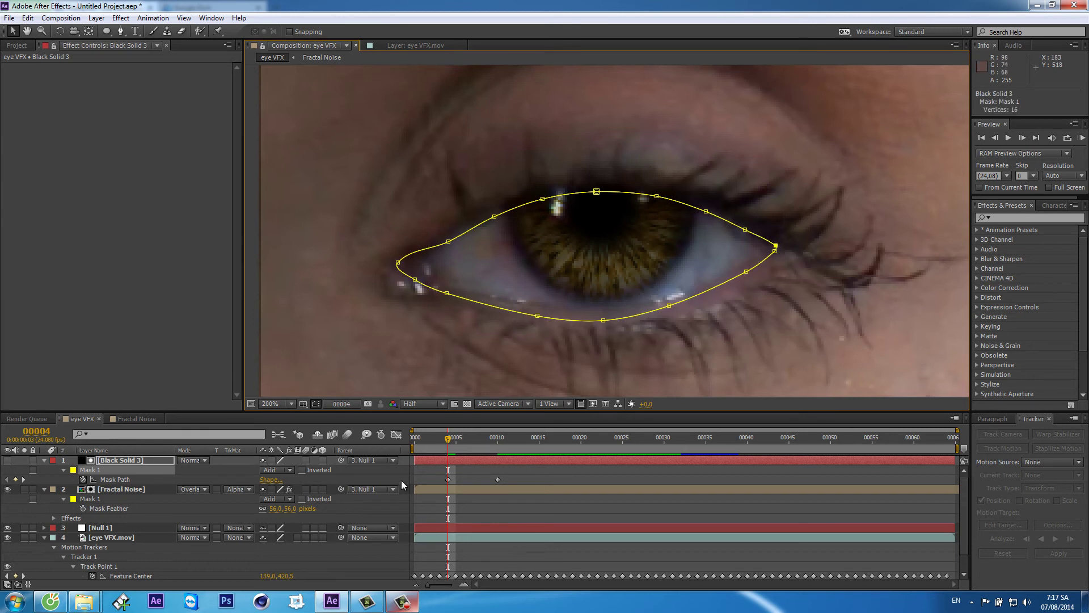
# At frame 2, pull the mask's top and lower edges onto the closing lids
pyautogui.moveTo(448, 442); pyautogui.dragTo(434, 439)
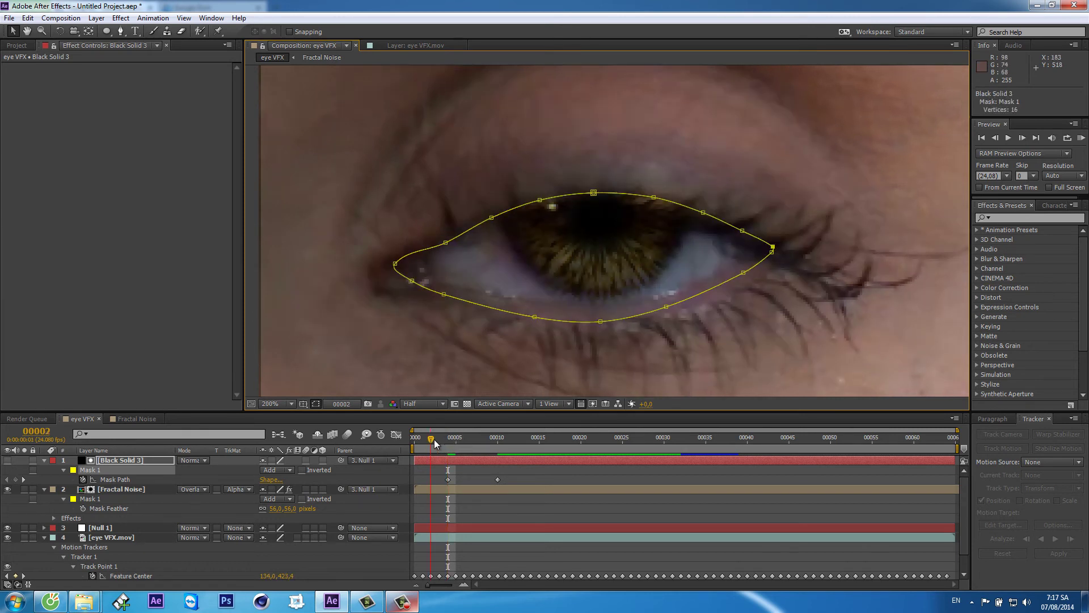
pyautogui.moveTo(592, 196); pyautogui.dragTo(590, 239)
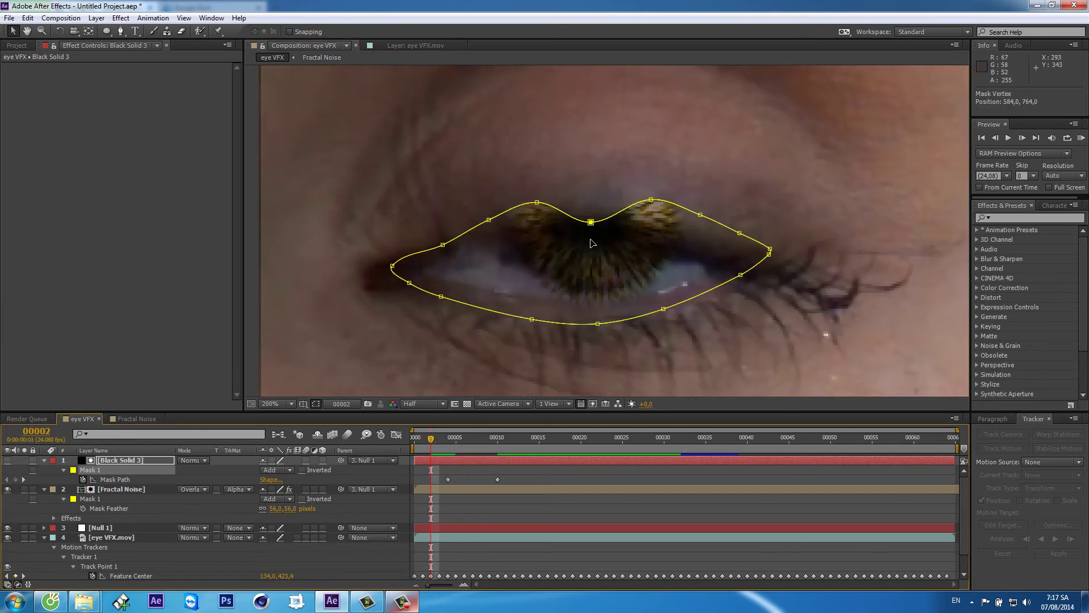
pyautogui.moveTo(538, 202)
pyautogui.mouseDown()
pyautogui.moveTo(537, 237)
pyautogui.moveTo(489, 239)
pyautogui.moveTo(445, 259)
pyautogui.mouseUp()
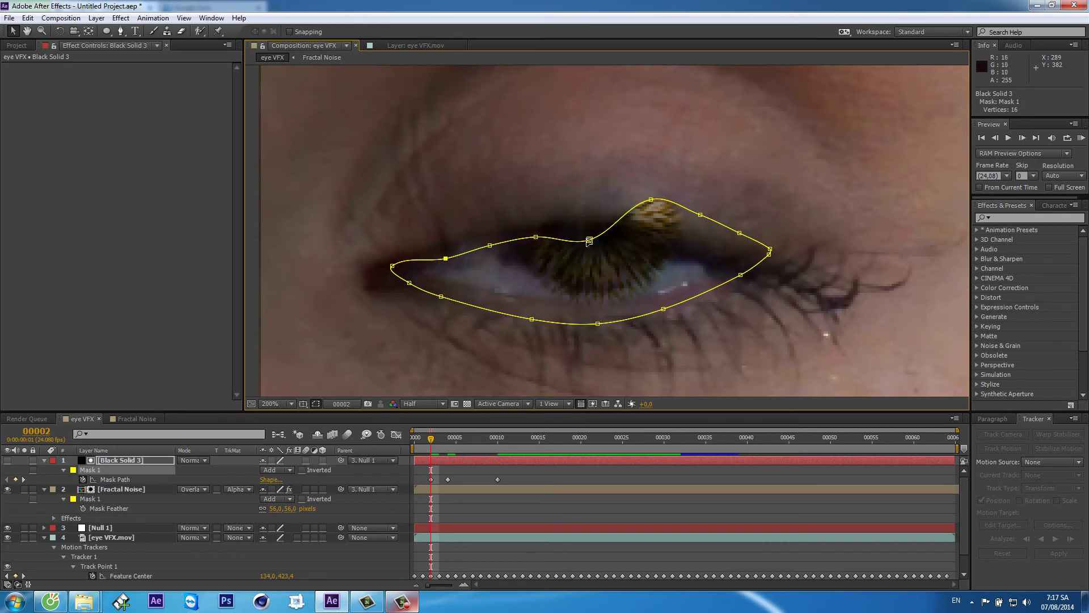
pyautogui.moveTo(590, 240); pyautogui.dragTo(584, 232)
pyautogui.moveTo(651, 200); pyautogui.dragTo(653, 244)
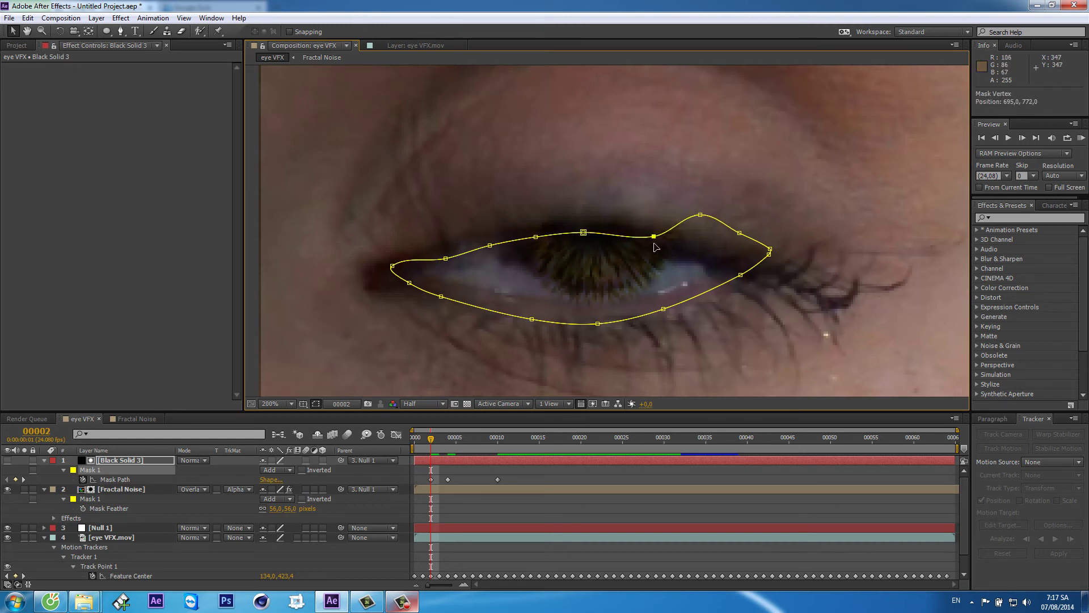
pyautogui.moveTo(700, 215)
pyautogui.mouseDown()
pyautogui.moveTo(697, 255)
pyautogui.moveTo(766, 265)
pyautogui.moveTo(736, 281)
pyautogui.mouseUp()
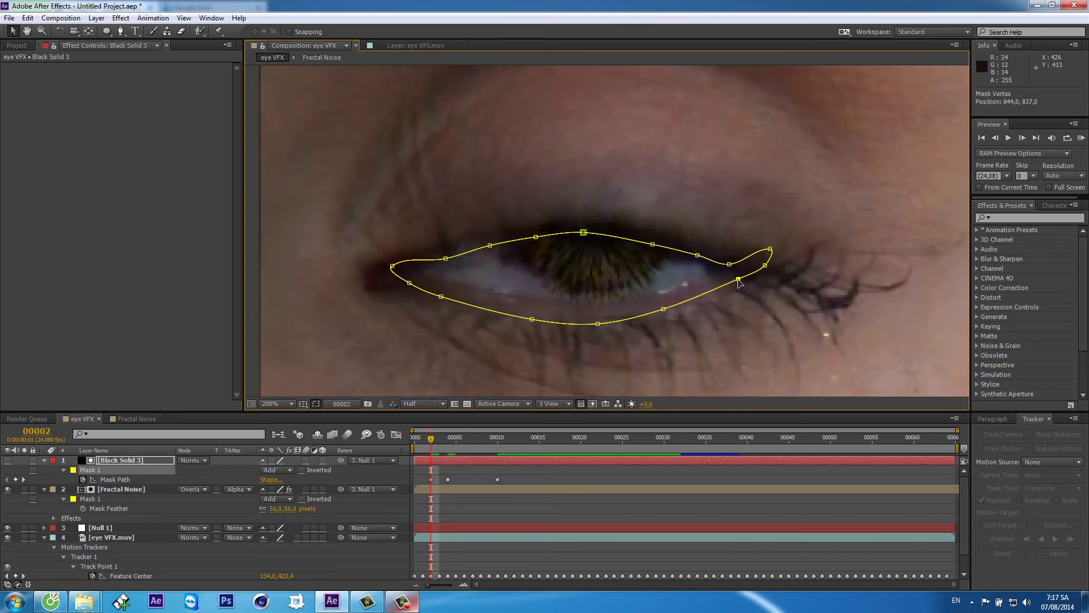
pyautogui.moveTo(770, 249); pyautogui.dragTo(748, 265)
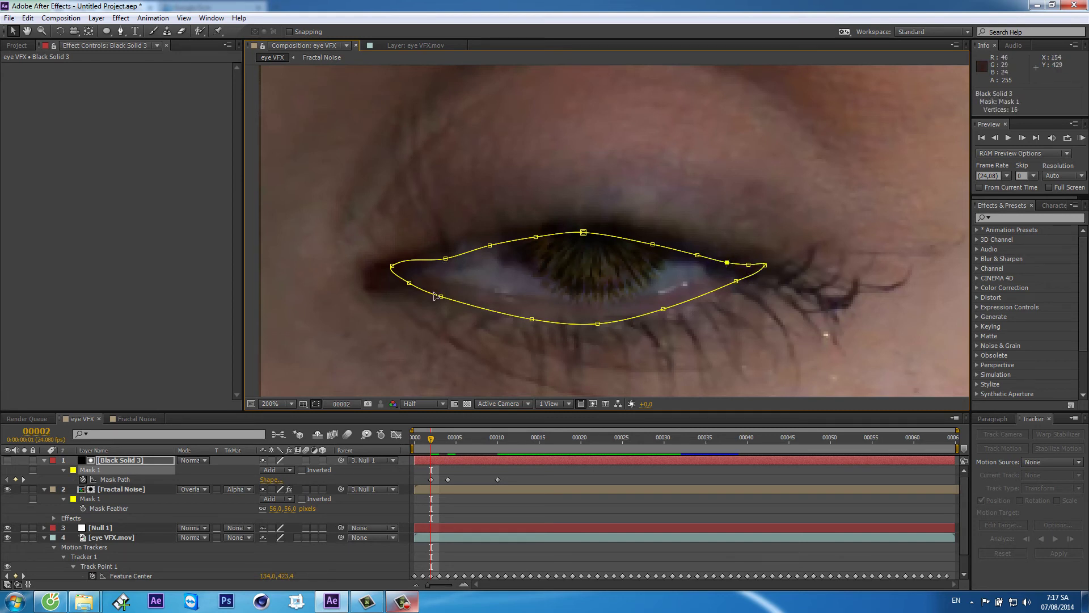
pyautogui.moveTo(441, 296)
pyautogui.mouseDown()
pyautogui.moveTo(455, 289)
pyautogui.moveTo(421, 277)
pyautogui.mouseUp()
pyautogui.moveTo(531, 319); pyautogui.dragTo(539, 302)
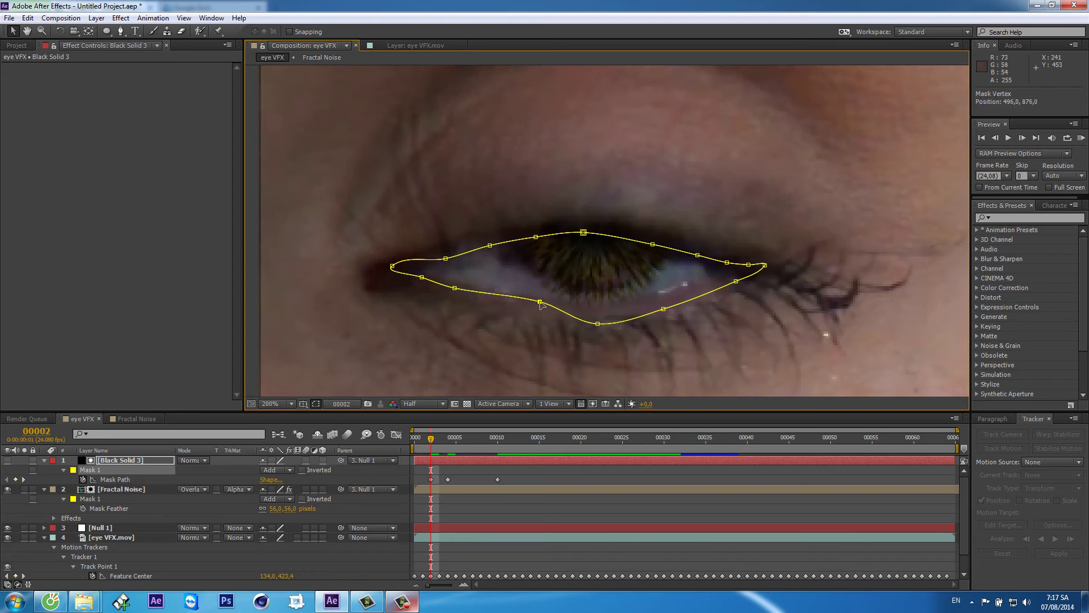
pyautogui.moveTo(598, 323)
pyautogui.mouseDown()
pyautogui.moveTo(604, 300)
pyautogui.moveTo(672, 289)
pyautogui.mouseUp()
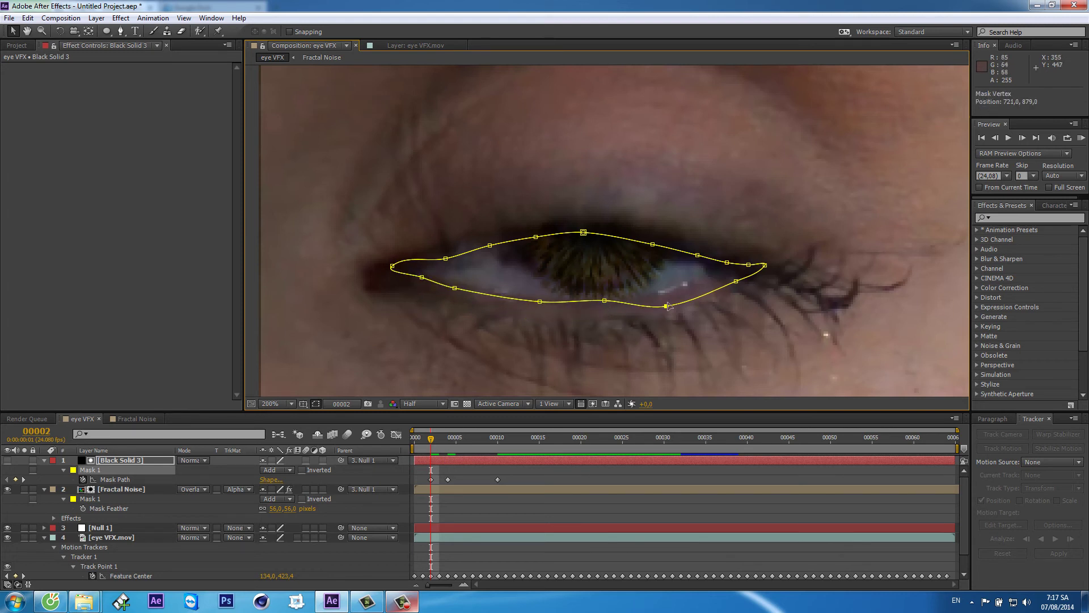
pyautogui.click(732, 278)
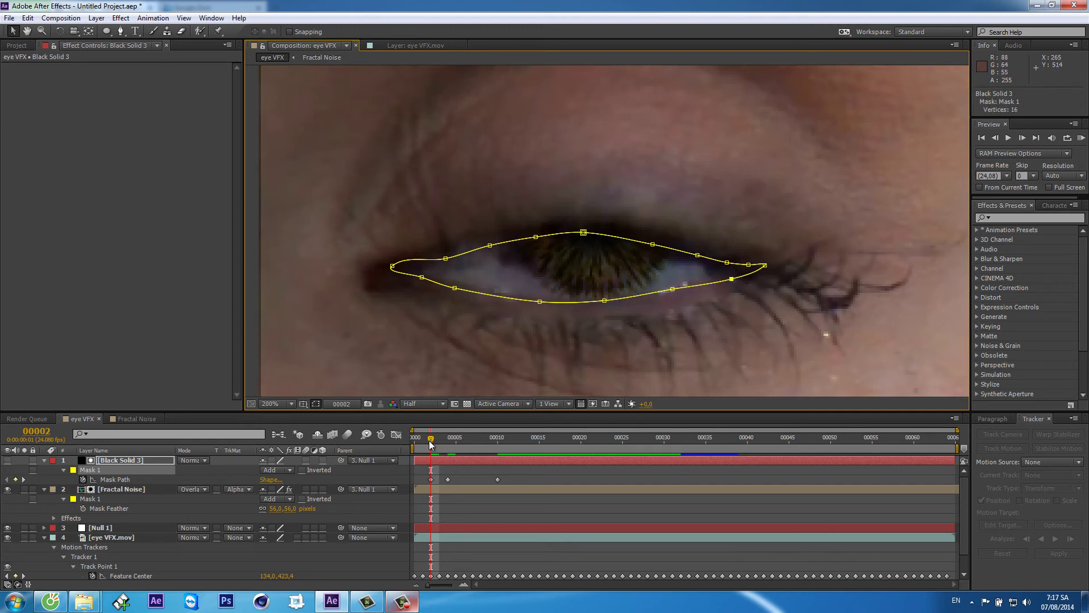
# At frame 0, flatten the mask onto the nearly shut lash line
pyautogui.moveTo(429, 440); pyautogui.dragTo(415, 440)
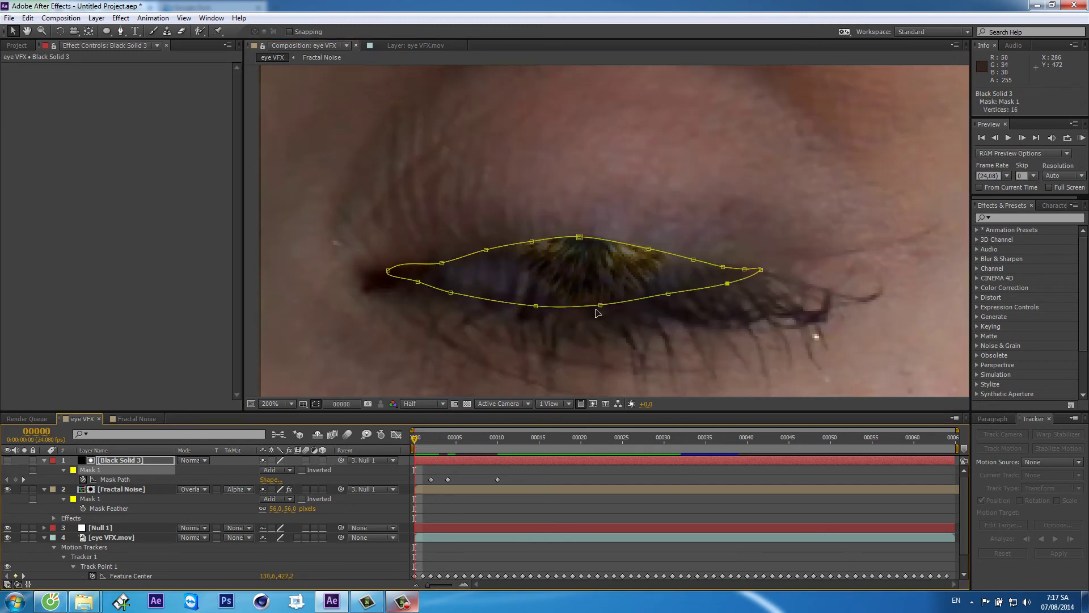
pyautogui.moveTo(579, 236); pyautogui.dragTo(577, 286)
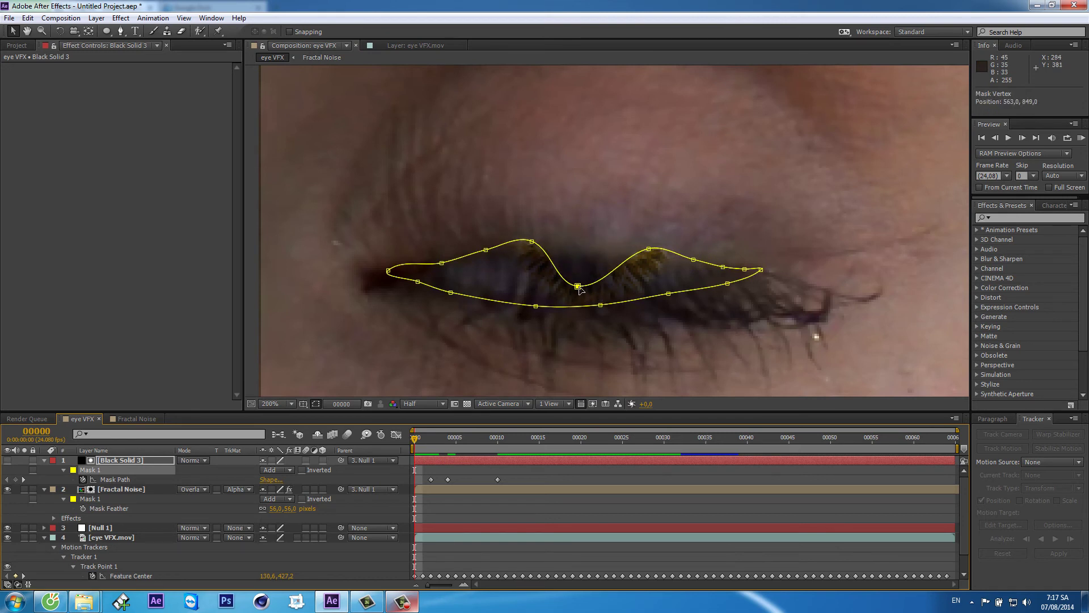
pyautogui.moveTo(531, 241); pyautogui.dragTo(524, 279)
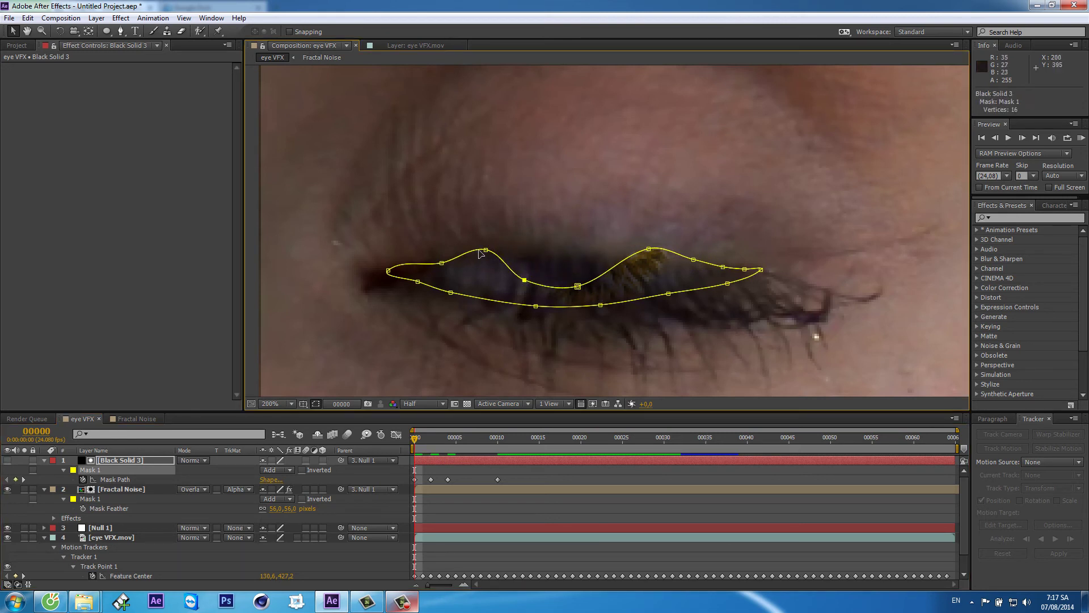
pyautogui.moveTo(486, 250)
pyautogui.mouseDown()
pyautogui.moveTo(482, 279)
pyautogui.moveTo(441, 270)
pyautogui.mouseUp()
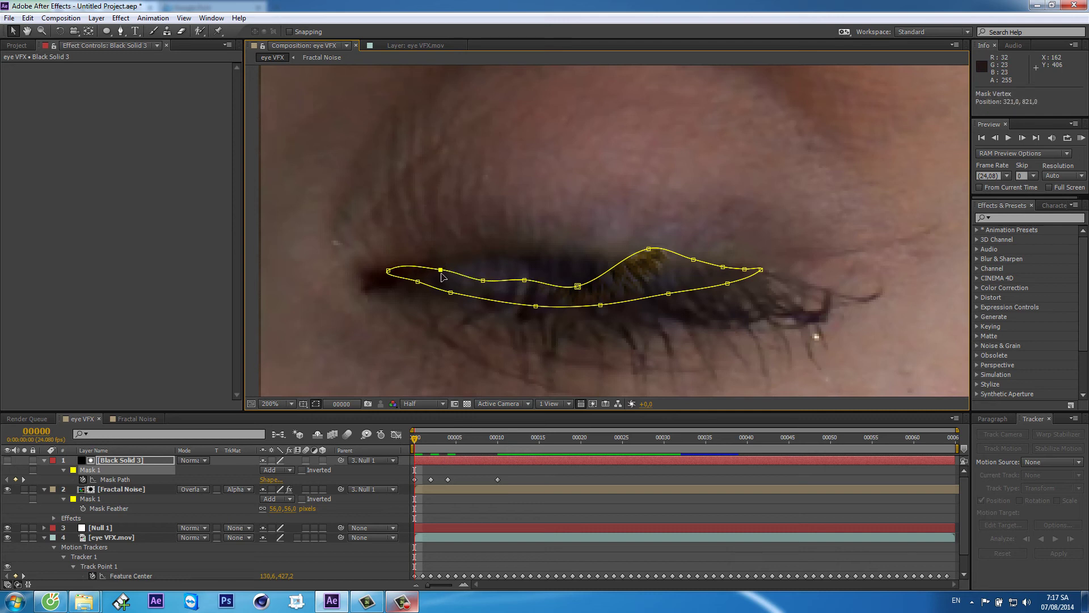
pyautogui.moveTo(649, 250)
pyautogui.mouseDown()
pyautogui.moveTo(651, 278)
pyautogui.moveTo(693, 264)
pyautogui.moveTo(697, 276)
pyautogui.moveTo(650, 284)
pyautogui.mouseUp()
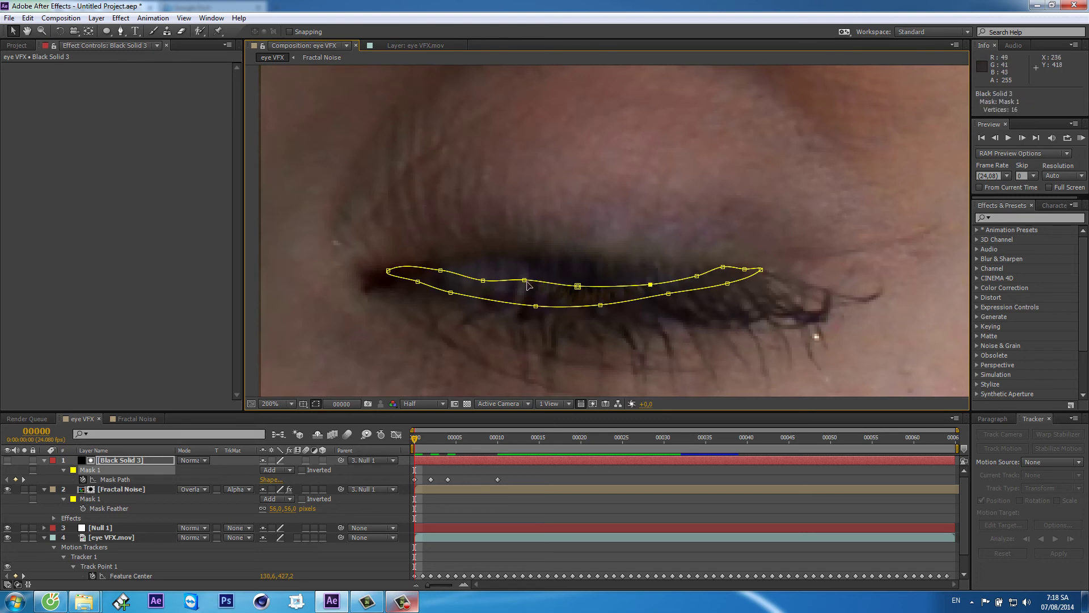
pyautogui.moveTo(526, 281); pyautogui.dragTo(578, 290)
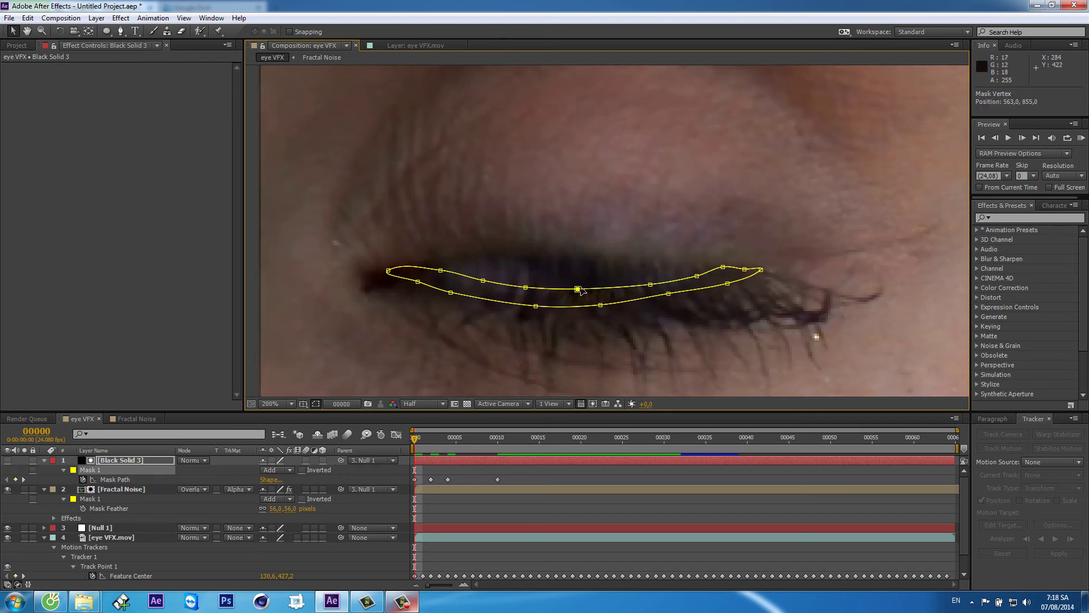
pyautogui.moveTo(723, 267); pyautogui.dragTo(724, 273)
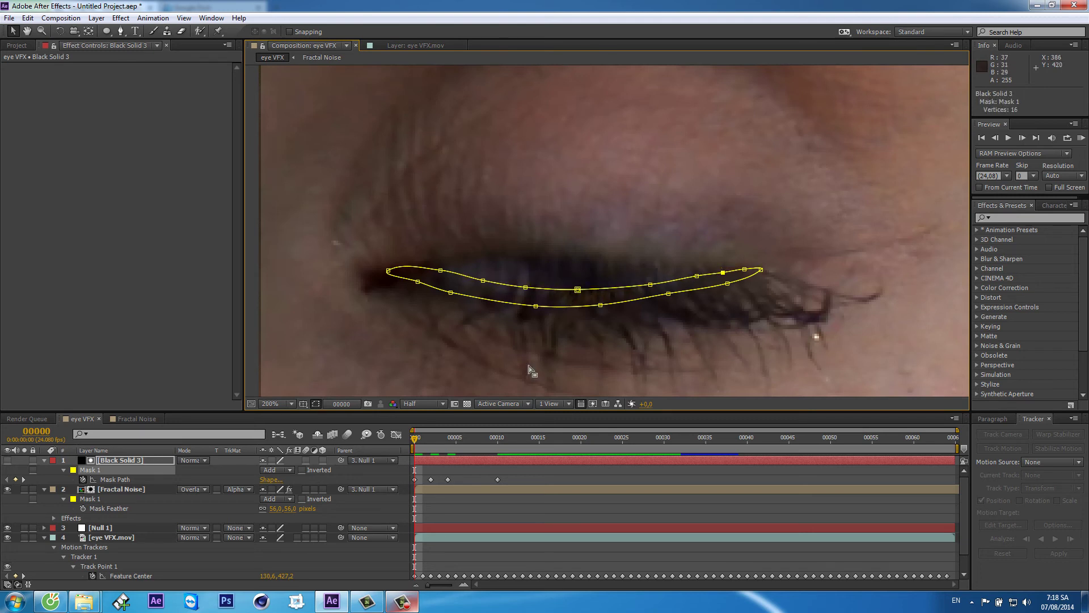
pyautogui.moveTo(415, 437); pyautogui.dragTo(431, 438)
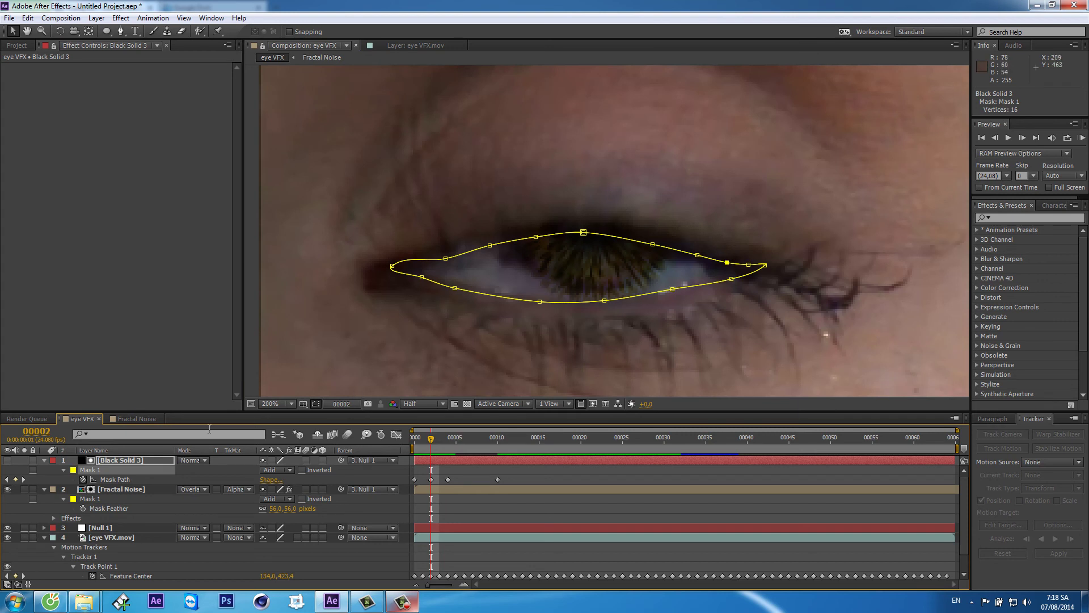
# Animate the Fractal Noise iris layer's Opacity with a 0% keyframe at frame 0
pyautogui.click(127, 490)
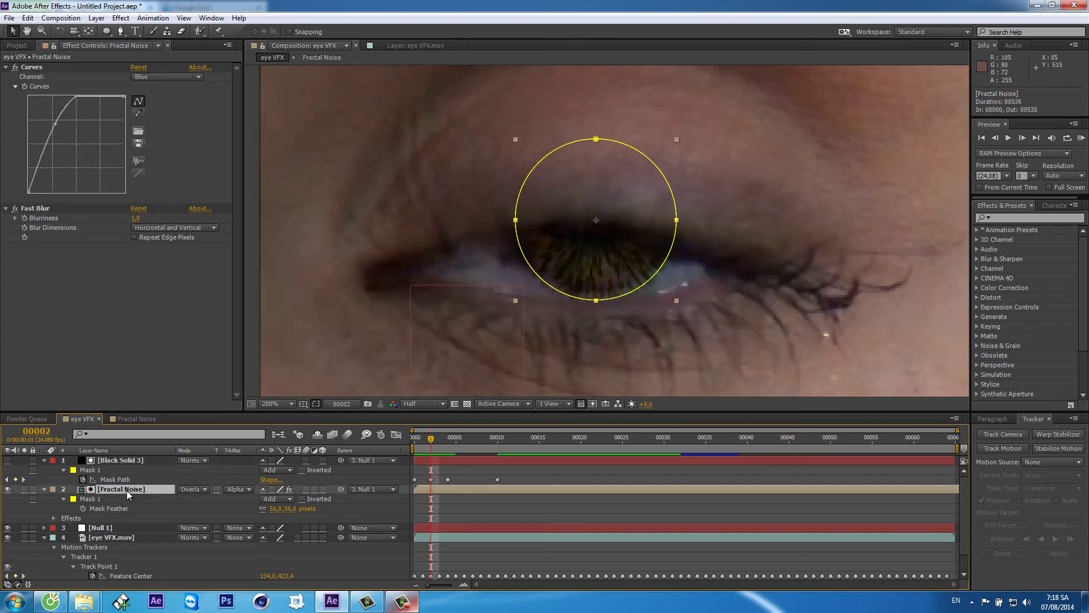
pyautogui.press('t')
pyautogui.click(74, 499)
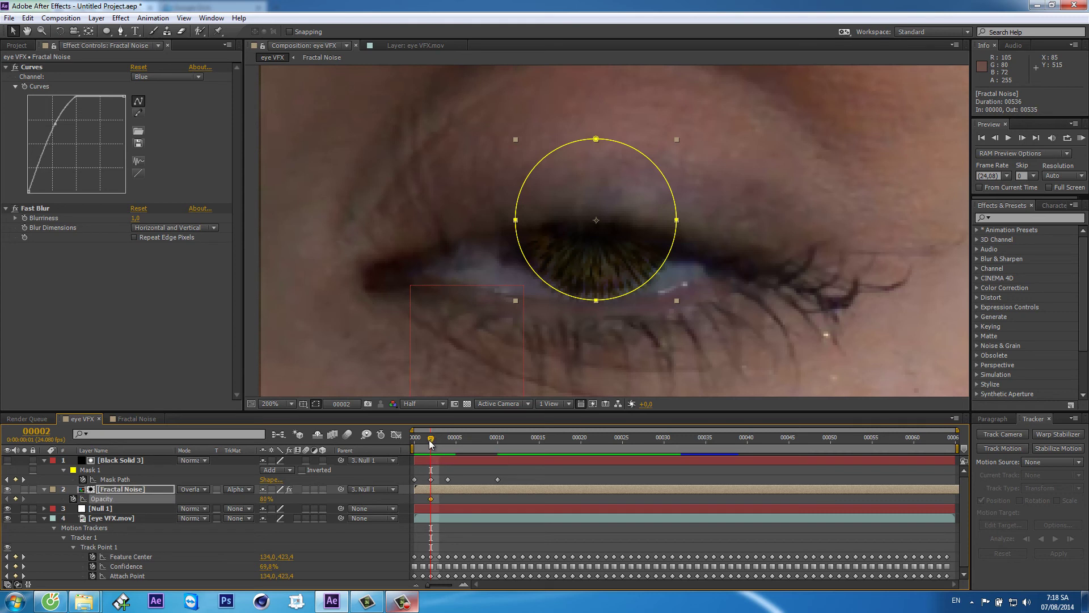
pyautogui.moveTo(429, 441); pyautogui.dragTo(376, 448)
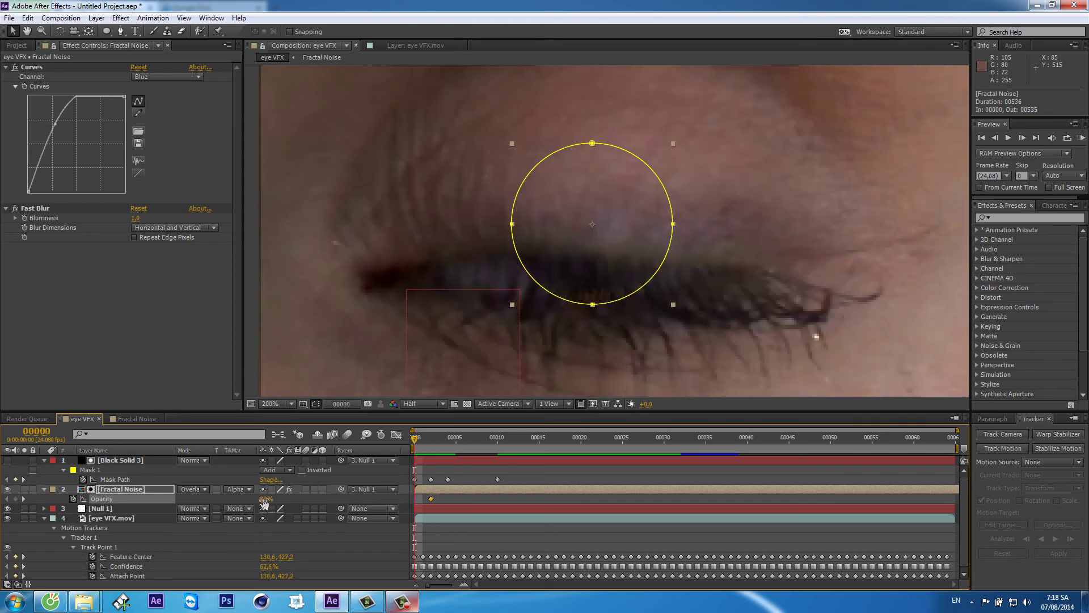
pyautogui.press('Return')
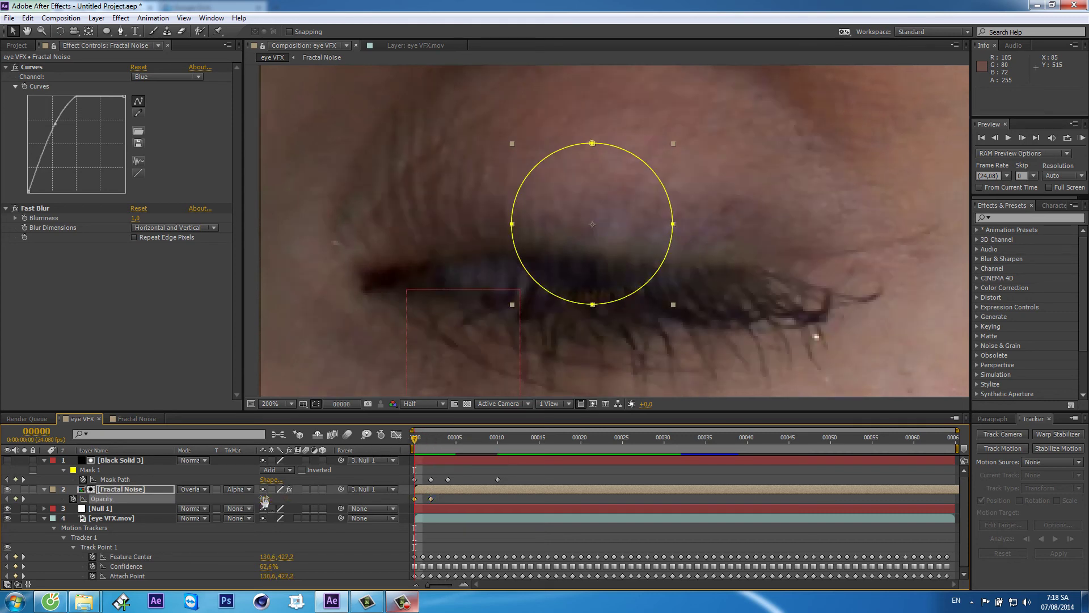
pyautogui.press(',')
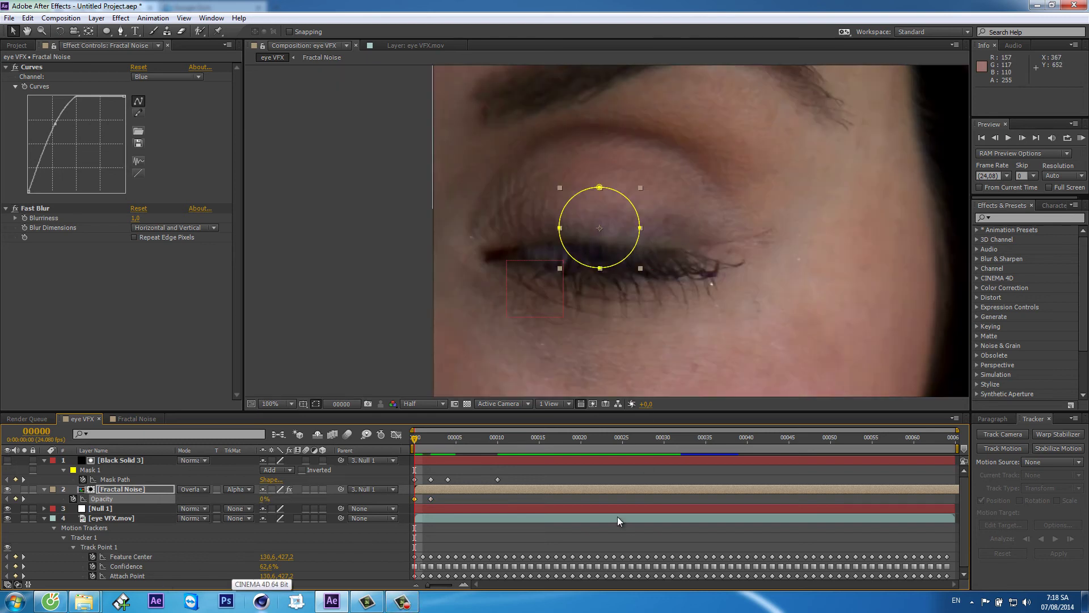
# Apply Easy Ease to Black Solid 3's Mask Path keyframes and RAM-preview the result
pyautogui.moveTo(568, 473); pyautogui.dragTo(400, 508)
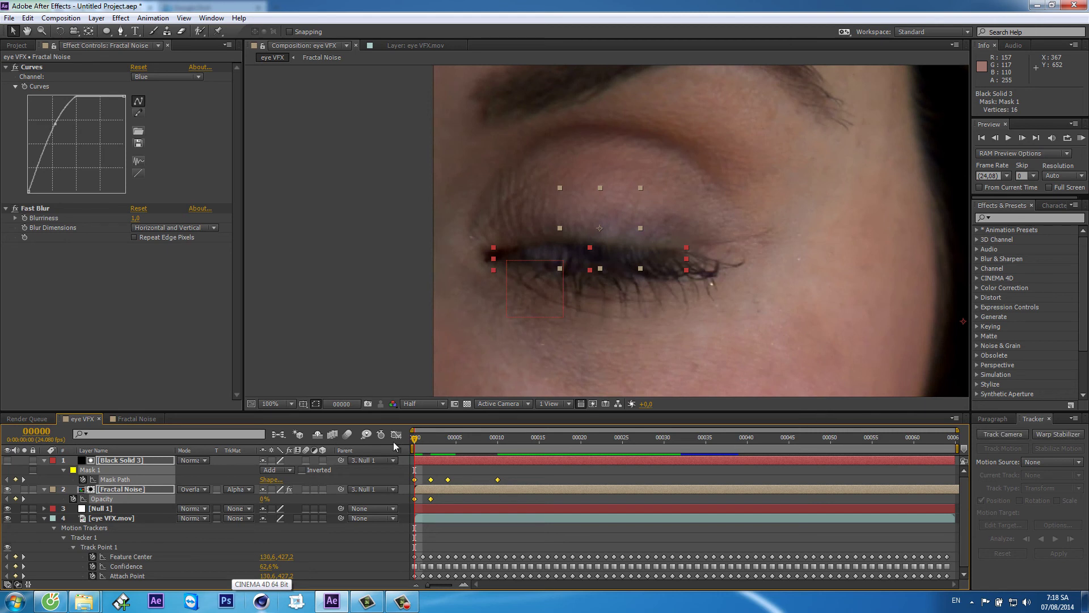
pyautogui.rightClick(448, 479)
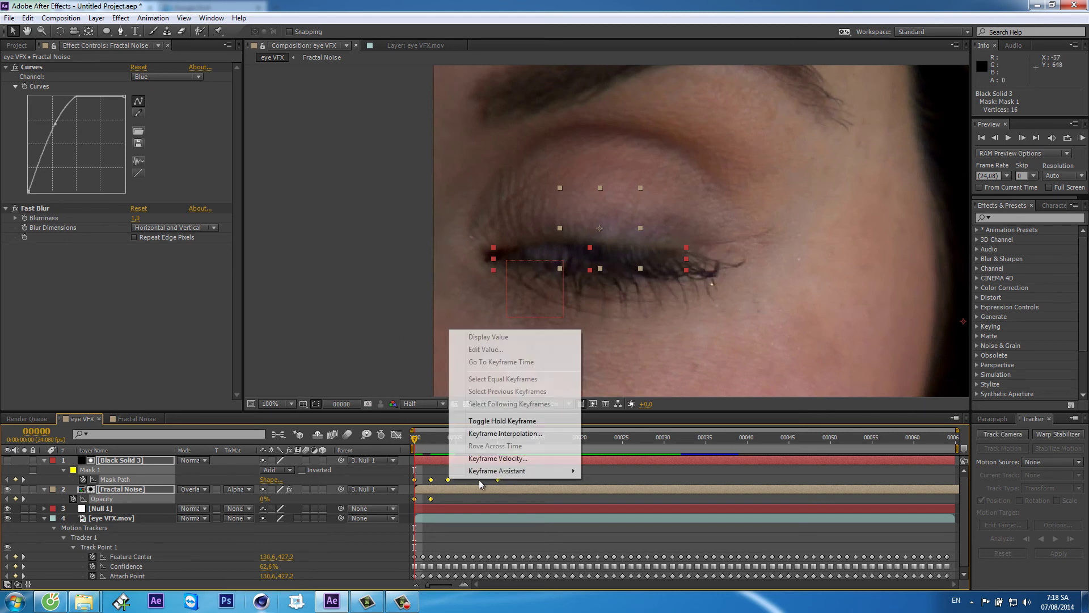
pyautogui.moveTo(516, 471)
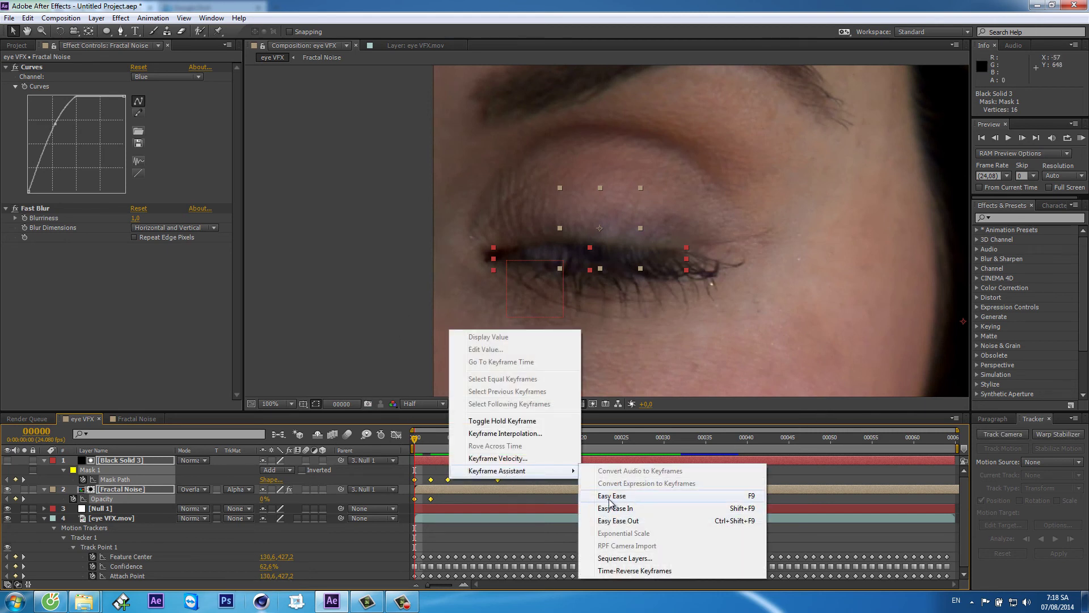
pyautogui.click(741, 497)
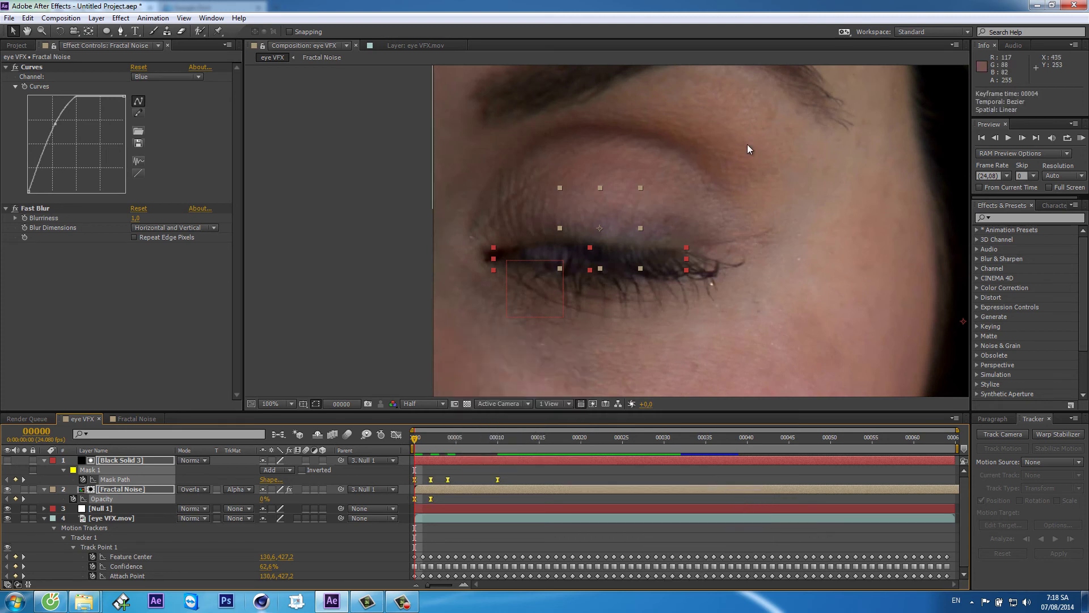
pyautogui.scroll(-2, 624, 220)
pyautogui.moveTo(656, 228); pyautogui.dragTo(490, 179)
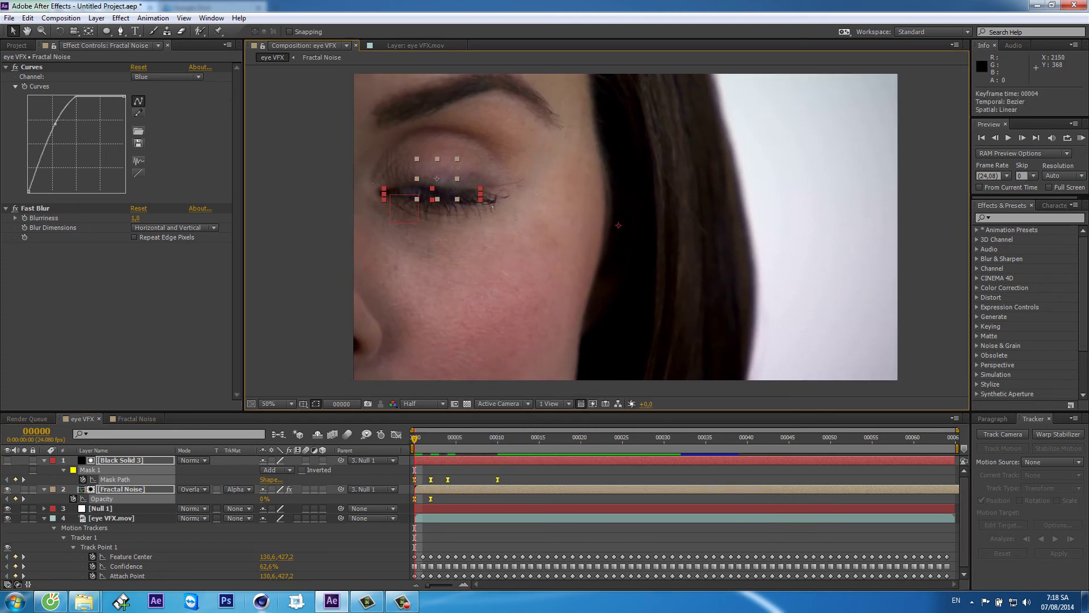
pyautogui.click(1081, 139)
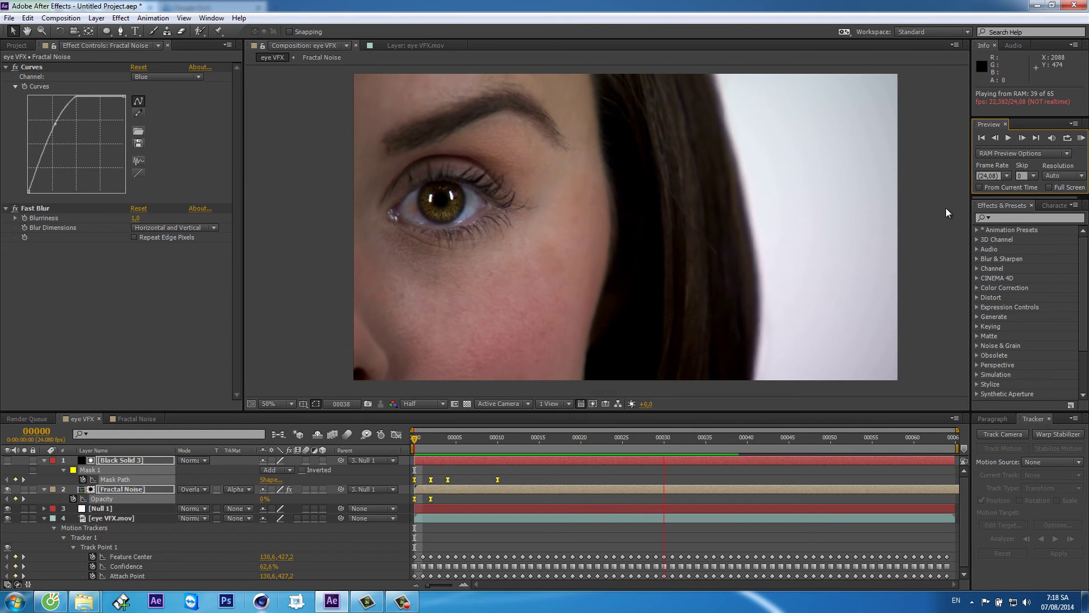
# Enable Motion Blur on layers 1 and 2 and the comp master switch, then RAM-preview
pyautogui.press('space')
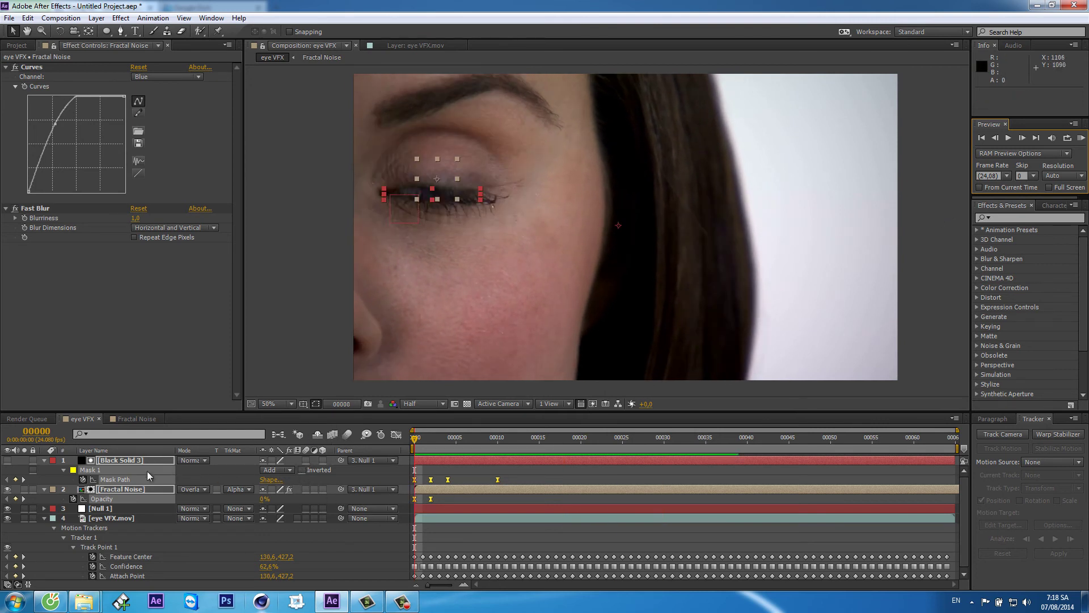
pyautogui.click(307, 460)
pyautogui.click(348, 436)
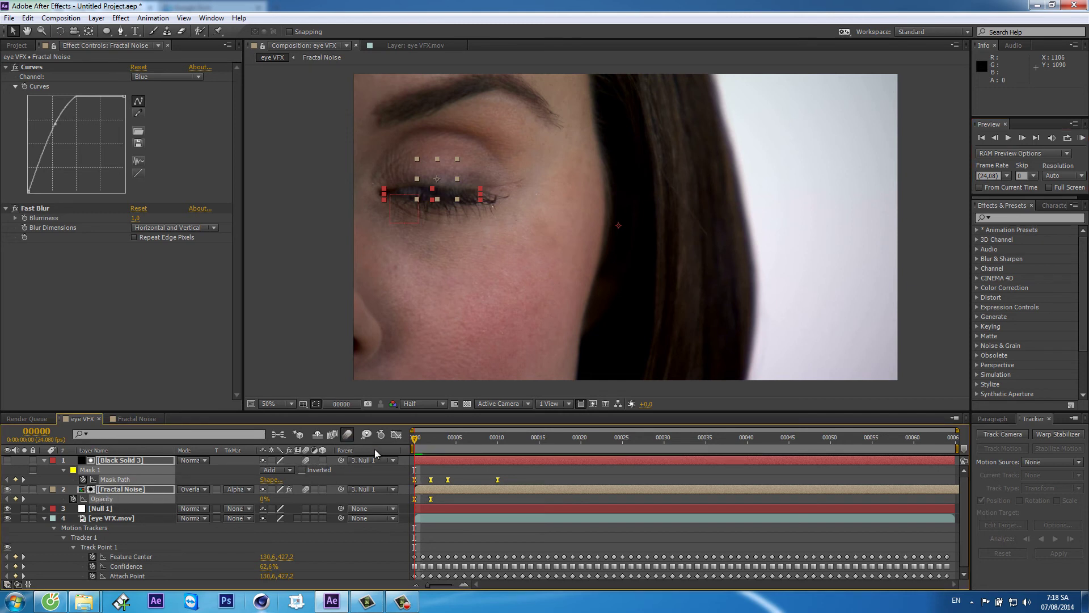
pyautogui.click(627, 473)
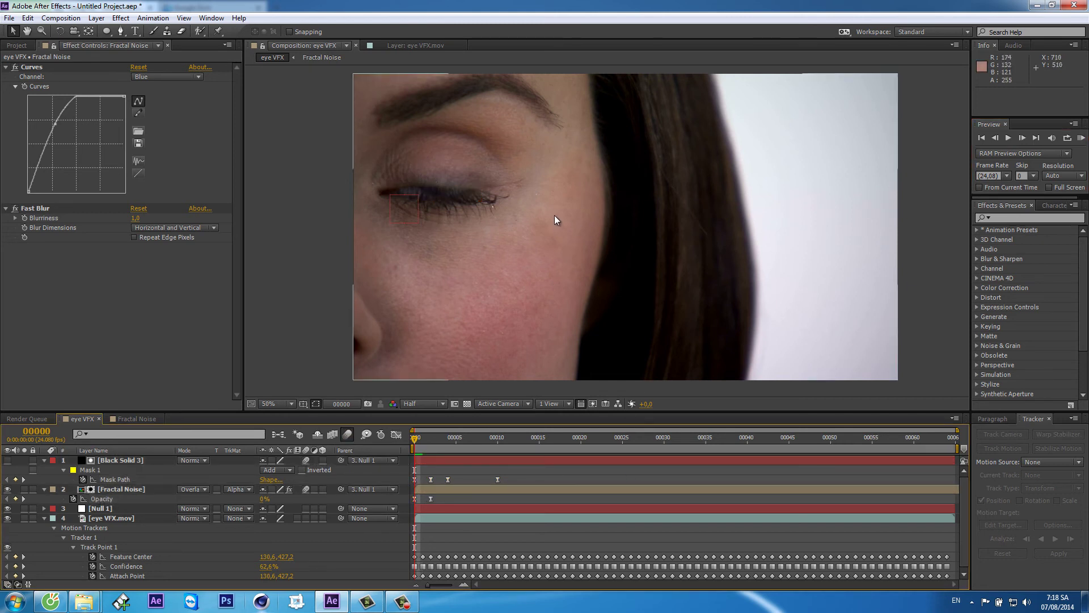
pyautogui.hscroll(2, 556, 220)
pyautogui.click(1081, 138)
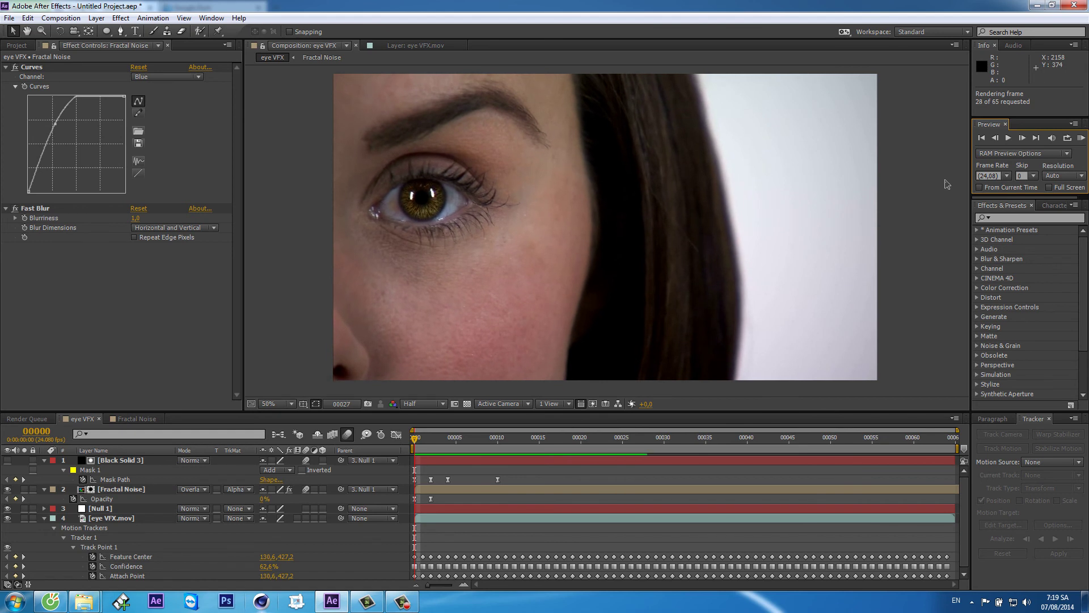
pyautogui.press('space')
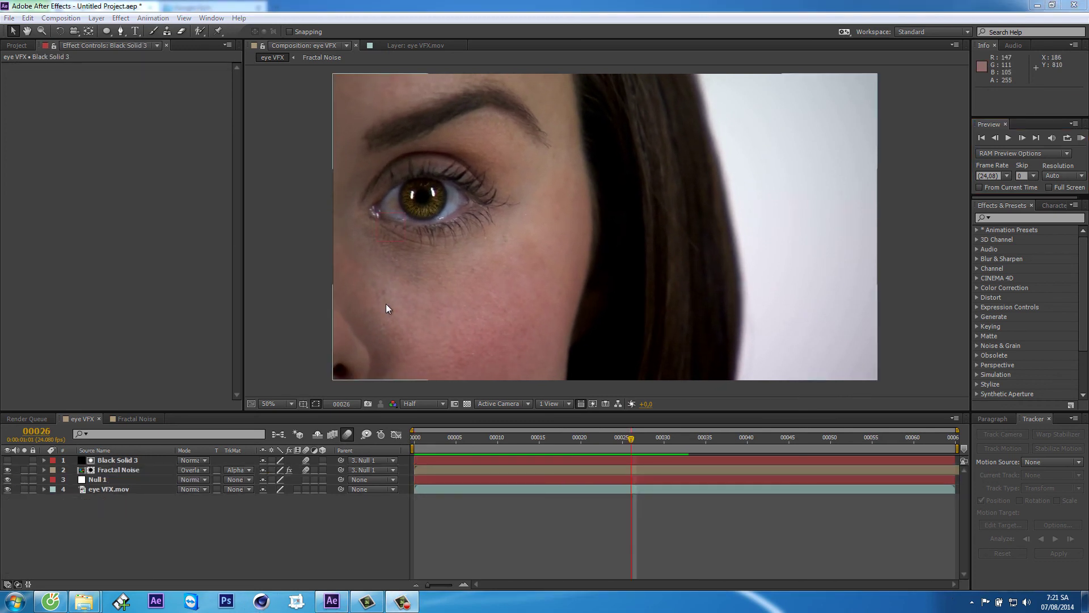
# Add a new adjustment layer on top of the composition
pyautogui.click(97, 17)
pyautogui.moveTo(148, 31)
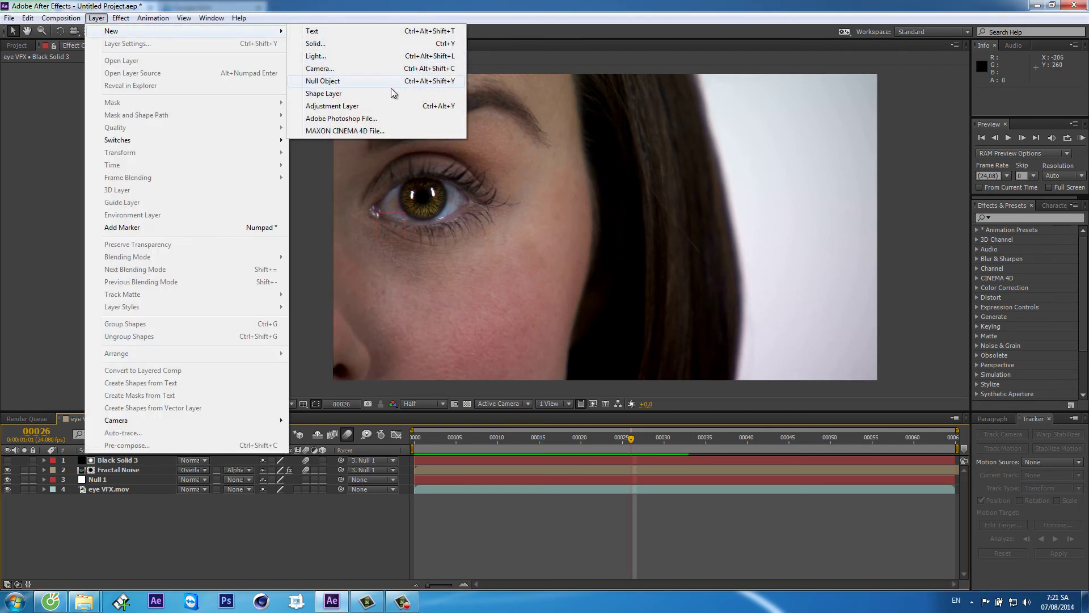
pyautogui.click(383, 106)
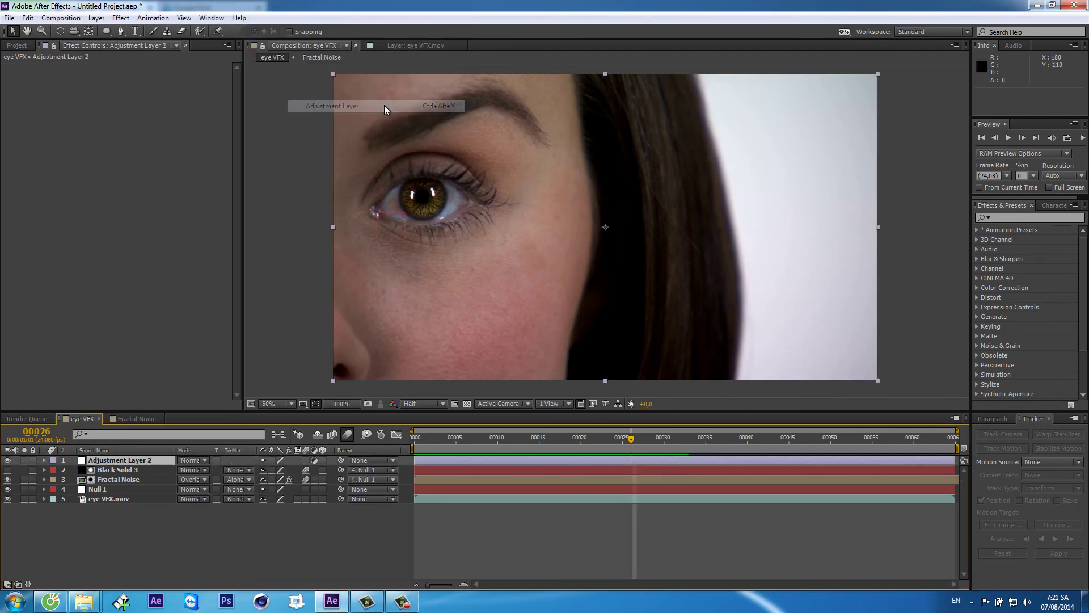
# Apply Color Correction's Tint and Curves effects to the adjustment layer
pyautogui.click(122, 21)
pyautogui.moveTo(162, 137)
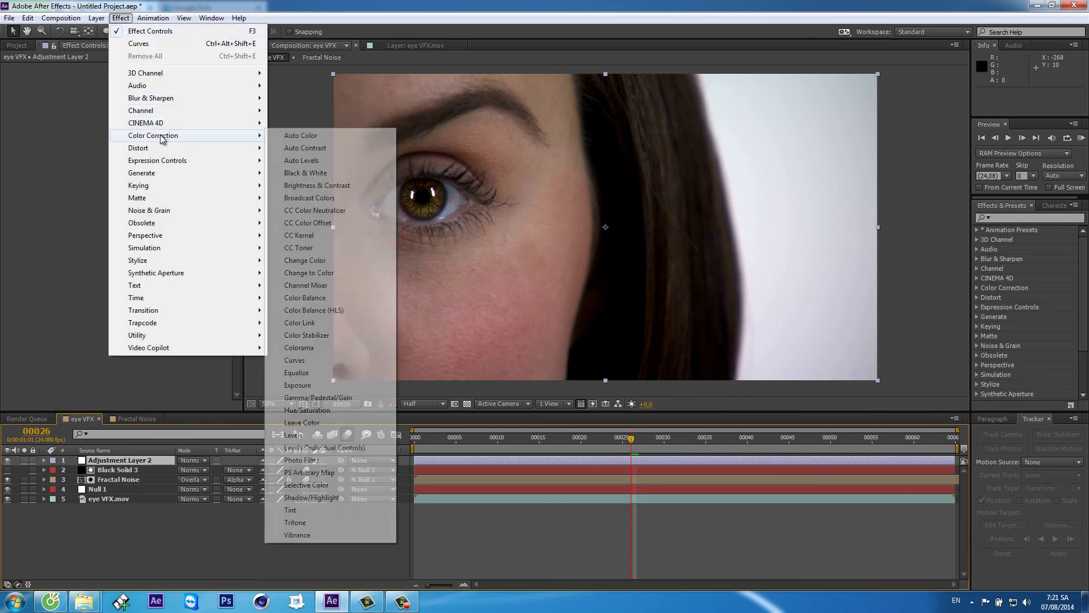
pyautogui.click(325, 509)
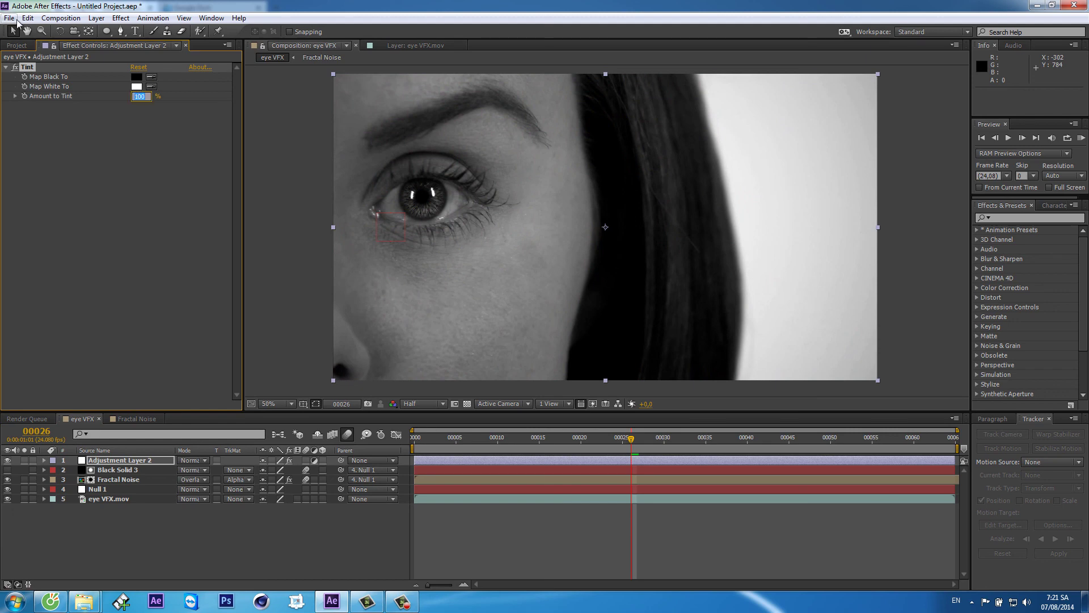
pyautogui.click(121, 19)
pyautogui.moveTo(173, 137)
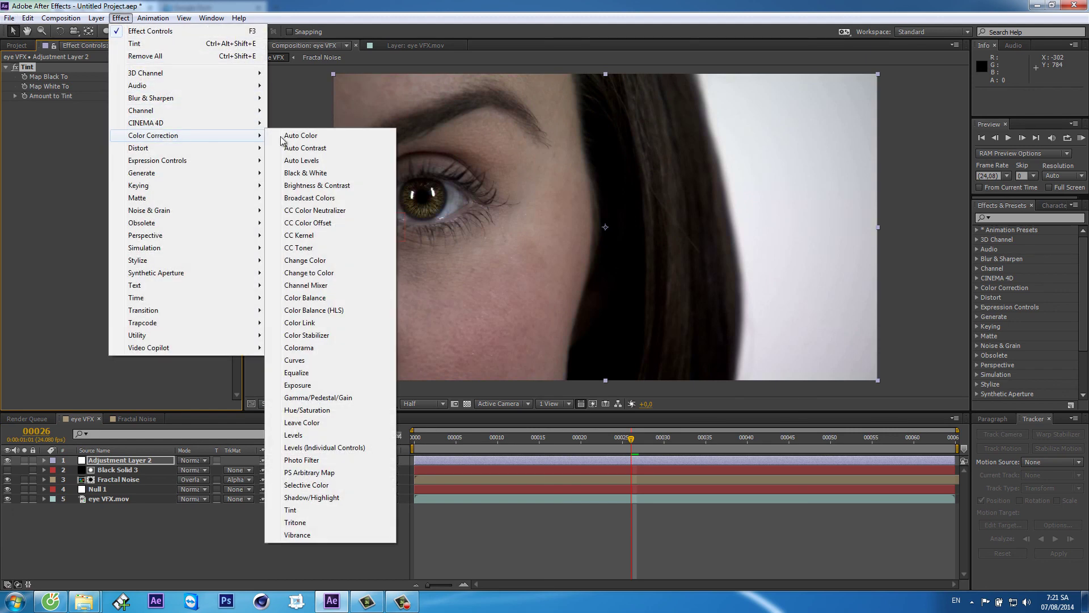
pyautogui.click(301, 360)
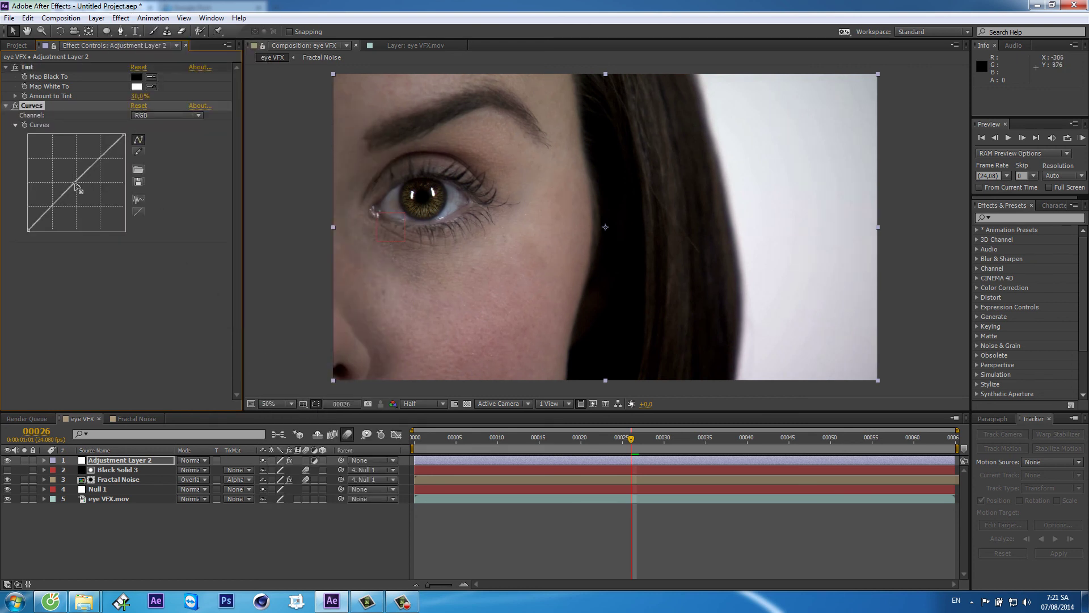
# Brighten the RGB curve and give the Red channel an S-curve
pyautogui.moveTo(77, 186); pyautogui.dragTo(73, 183)
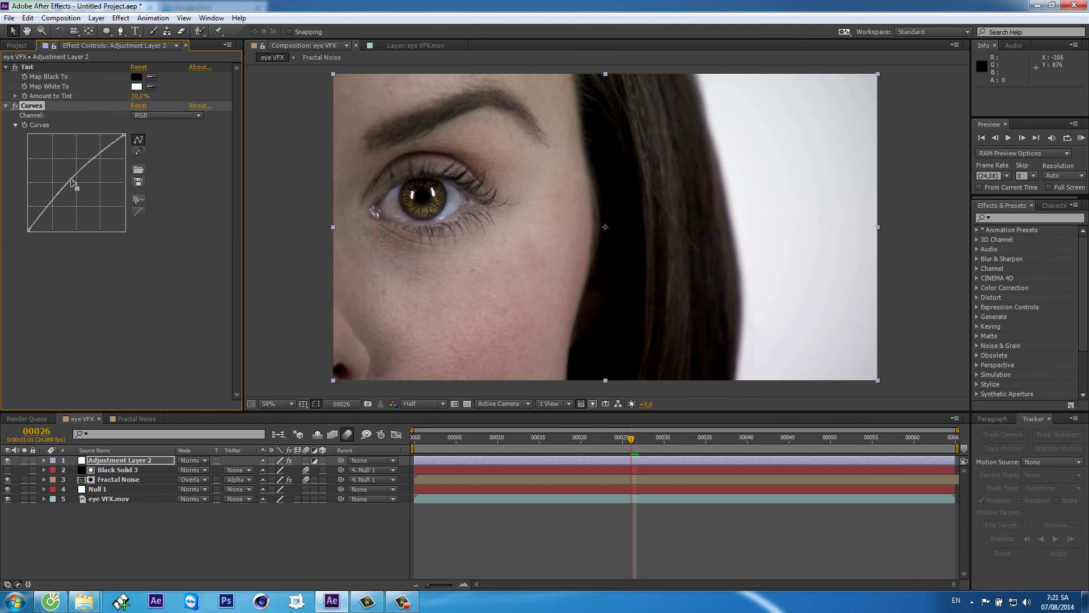
pyautogui.click(161, 115)
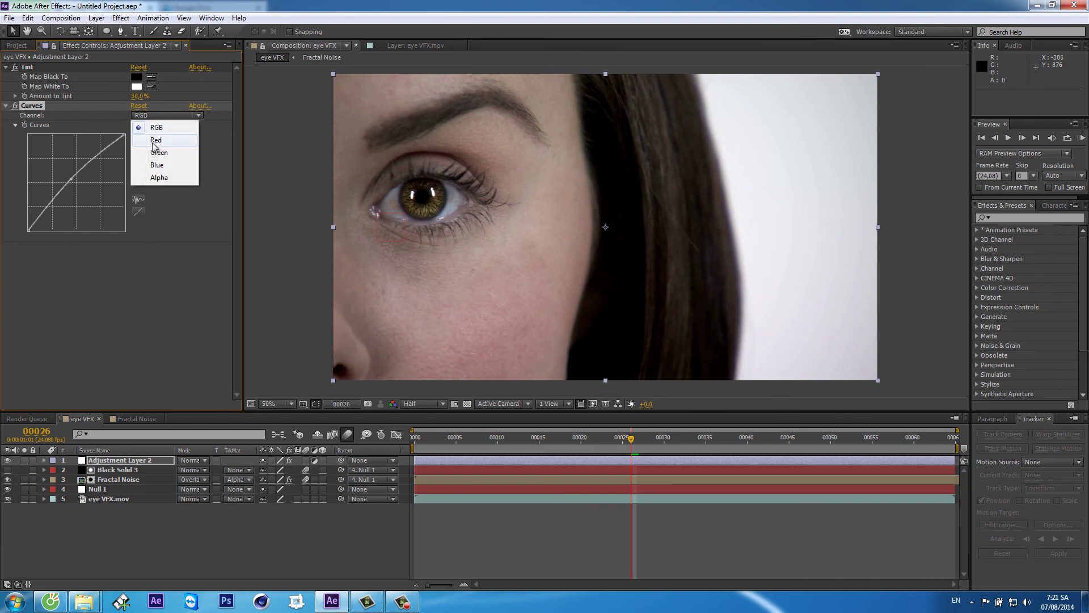
pyautogui.click(168, 142)
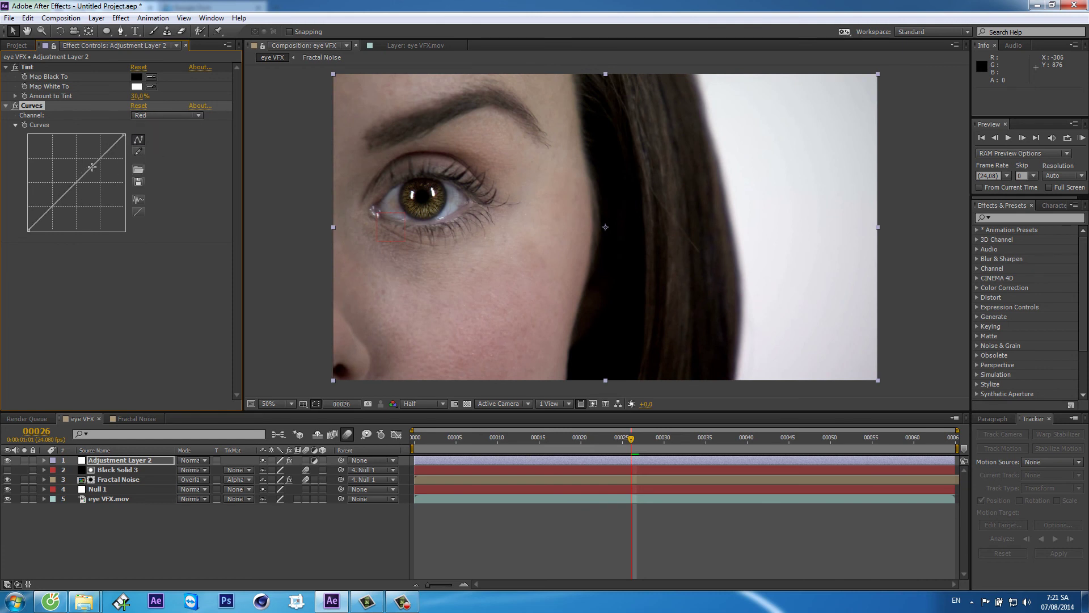
pyautogui.moveTo(92, 167); pyautogui.dragTo(97, 160)
pyautogui.moveTo(51, 198); pyautogui.dragTo(58, 208)
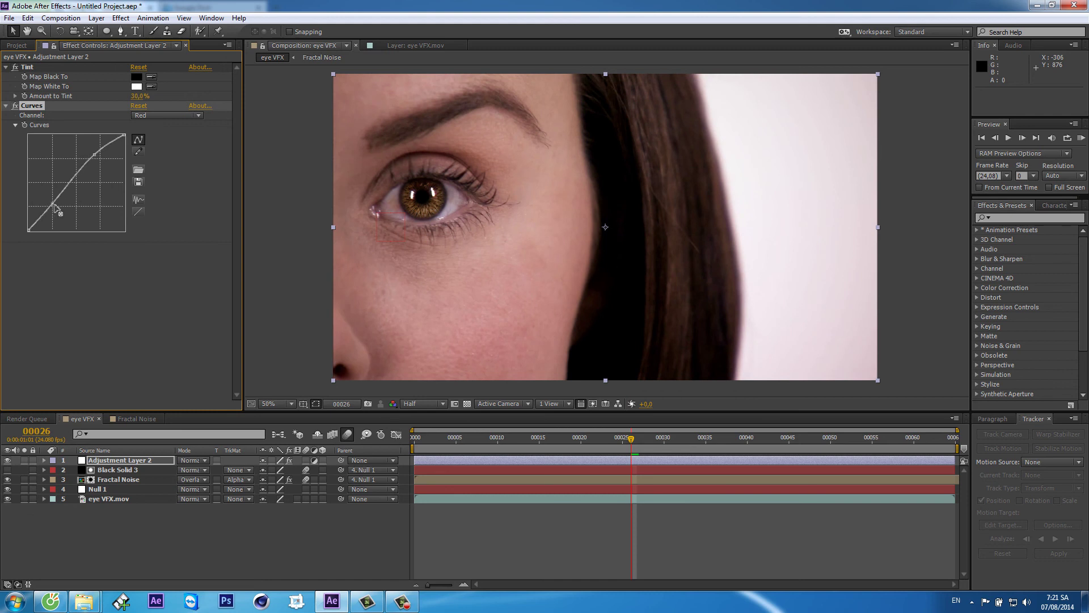
# Lift the Green channel curve and pull its shadows down into an S-curve
pyautogui.click(172, 115)
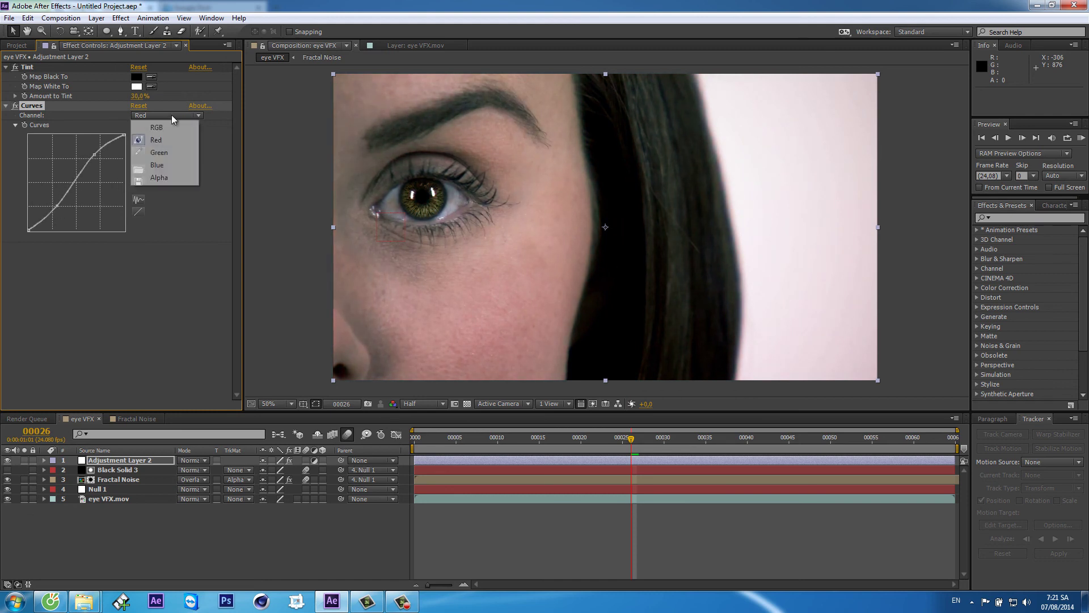
pyautogui.click(160, 152)
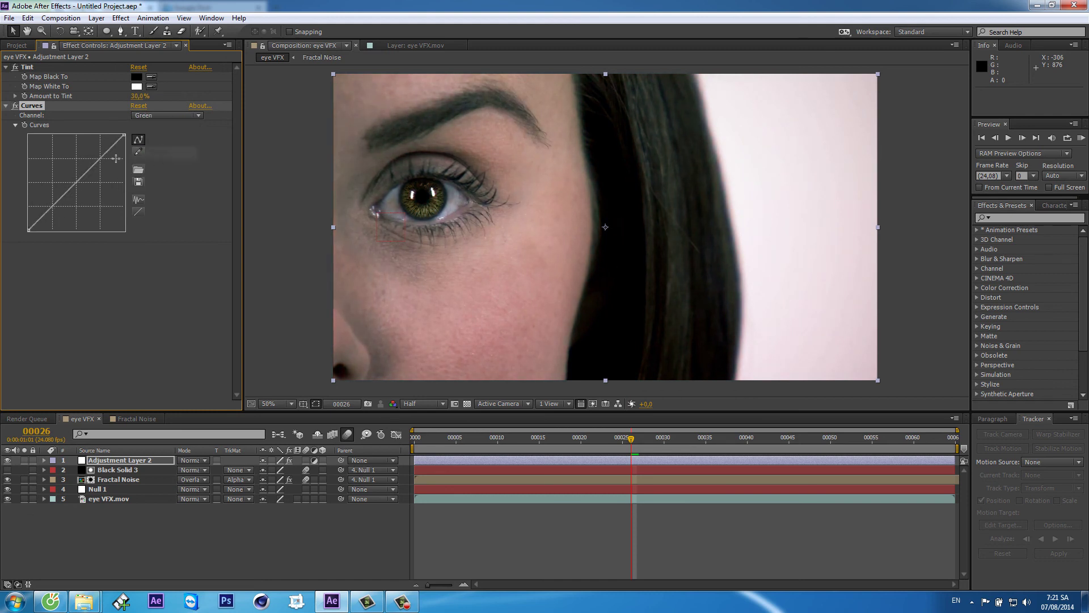
pyautogui.moveTo(101, 157); pyautogui.dragTo(97, 154)
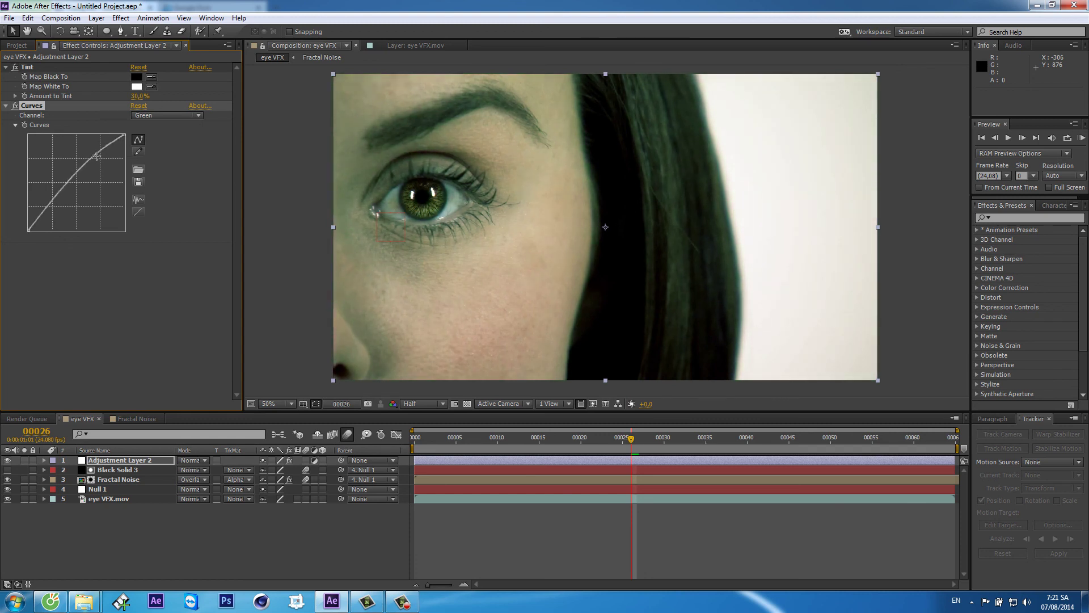
pyautogui.moveTo(52, 202); pyautogui.dragTo(53, 205)
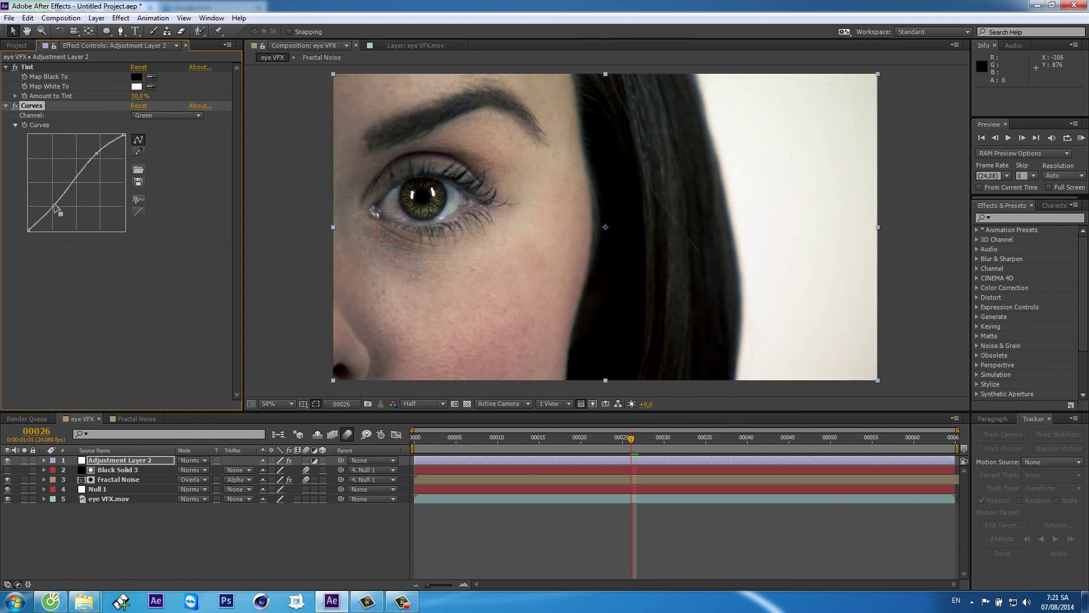
# Lower the Blue channel highlights and raise its midtones for a warmer grade
pyautogui.click(159, 117)
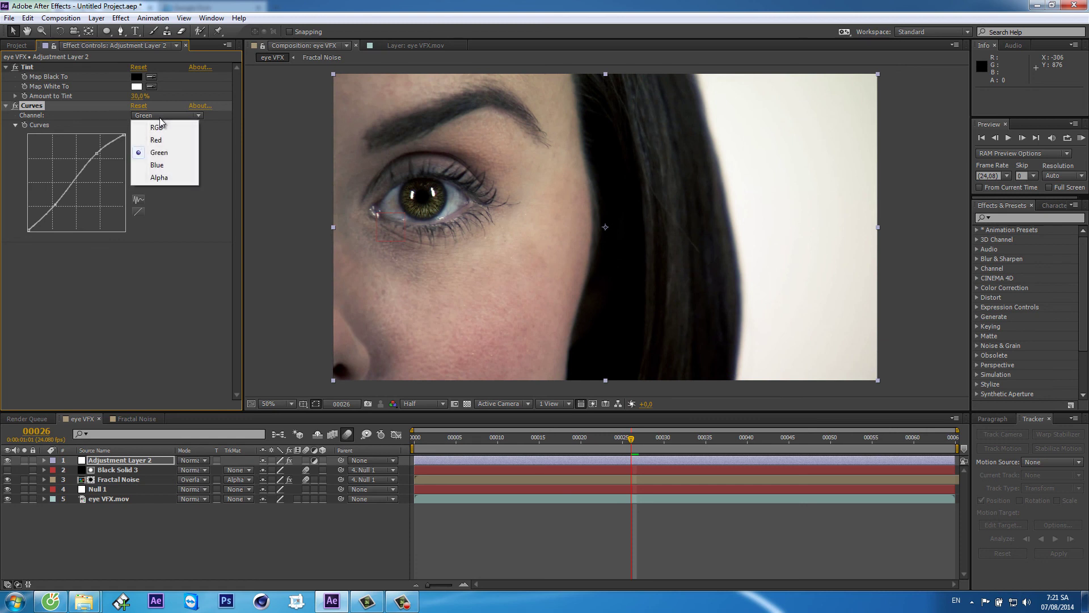
pyautogui.click(162, 165)
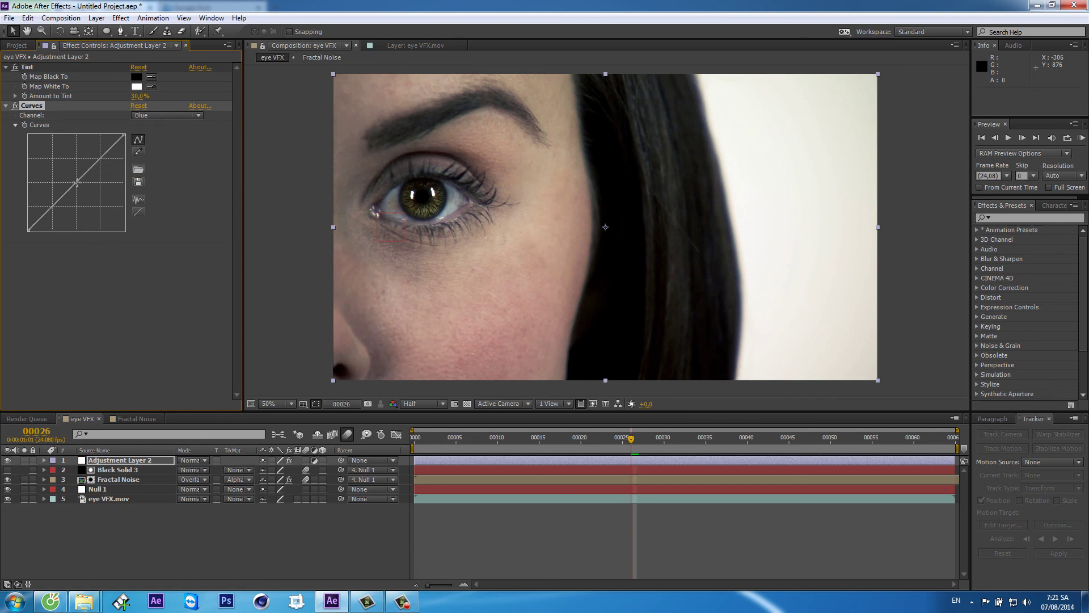
pyautogui.moveTo(126, 135); pyautogui.dragTo(130, 163)
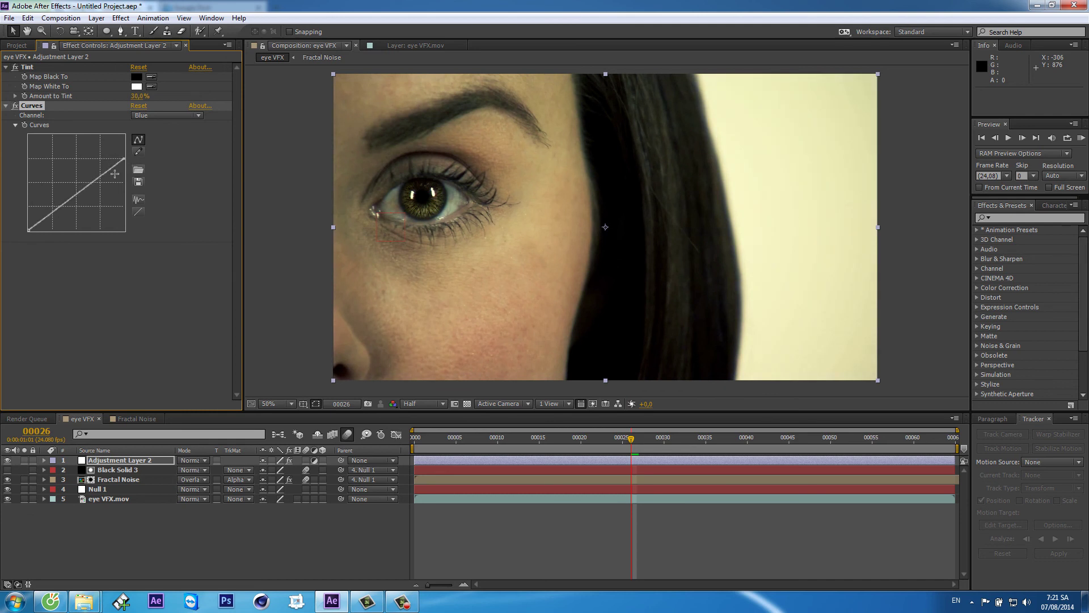
pyautogui.moveTo(79, 195); pyautogui.dragTo(79, 187)
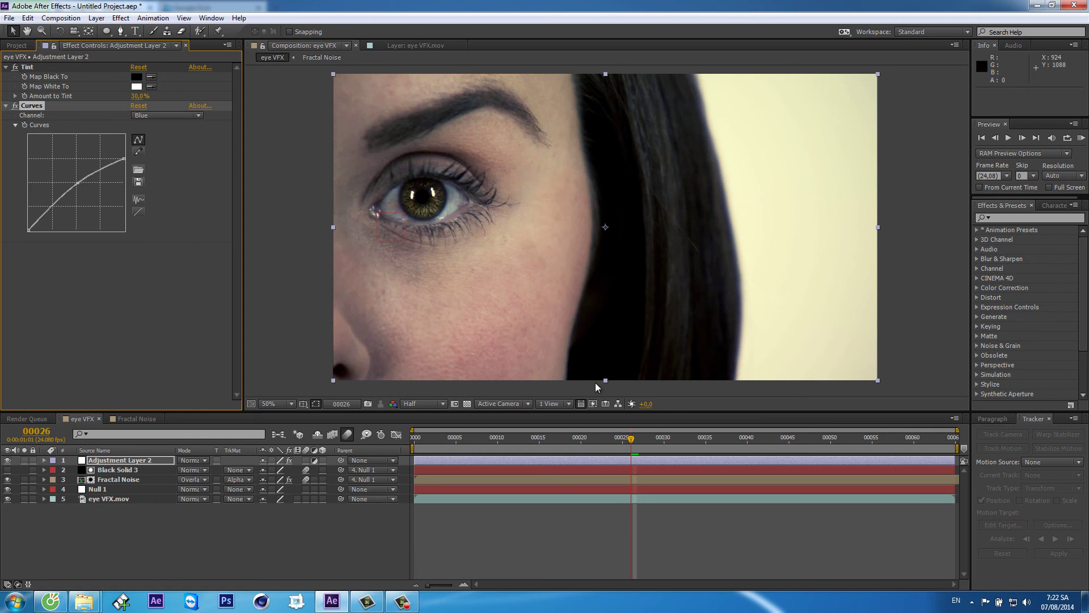
# Start a RAM preview of the warm-graded eye composition
pyautogui.click(1083, 140)
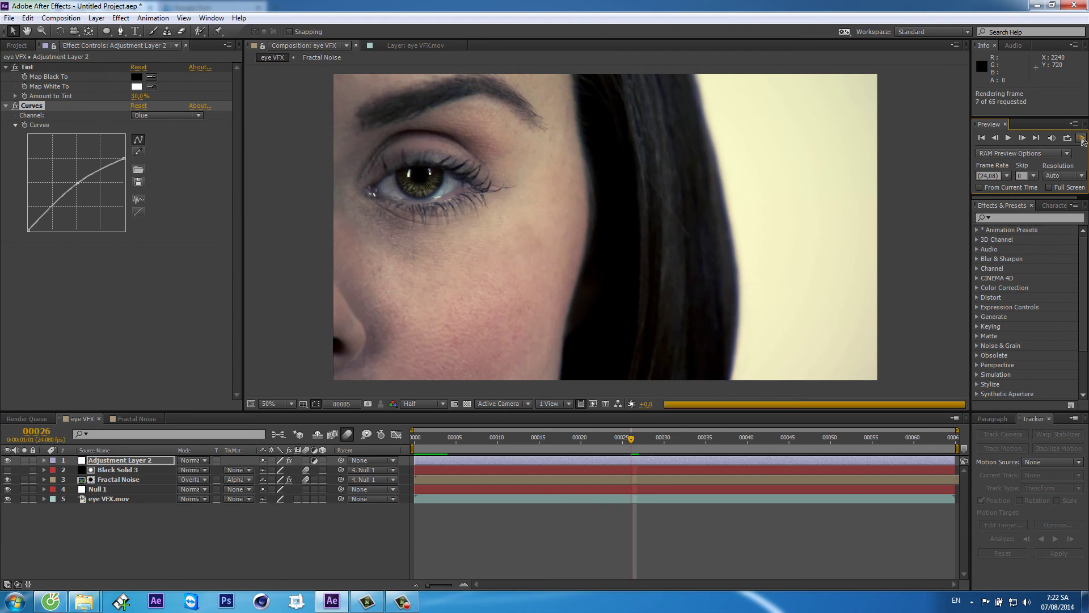